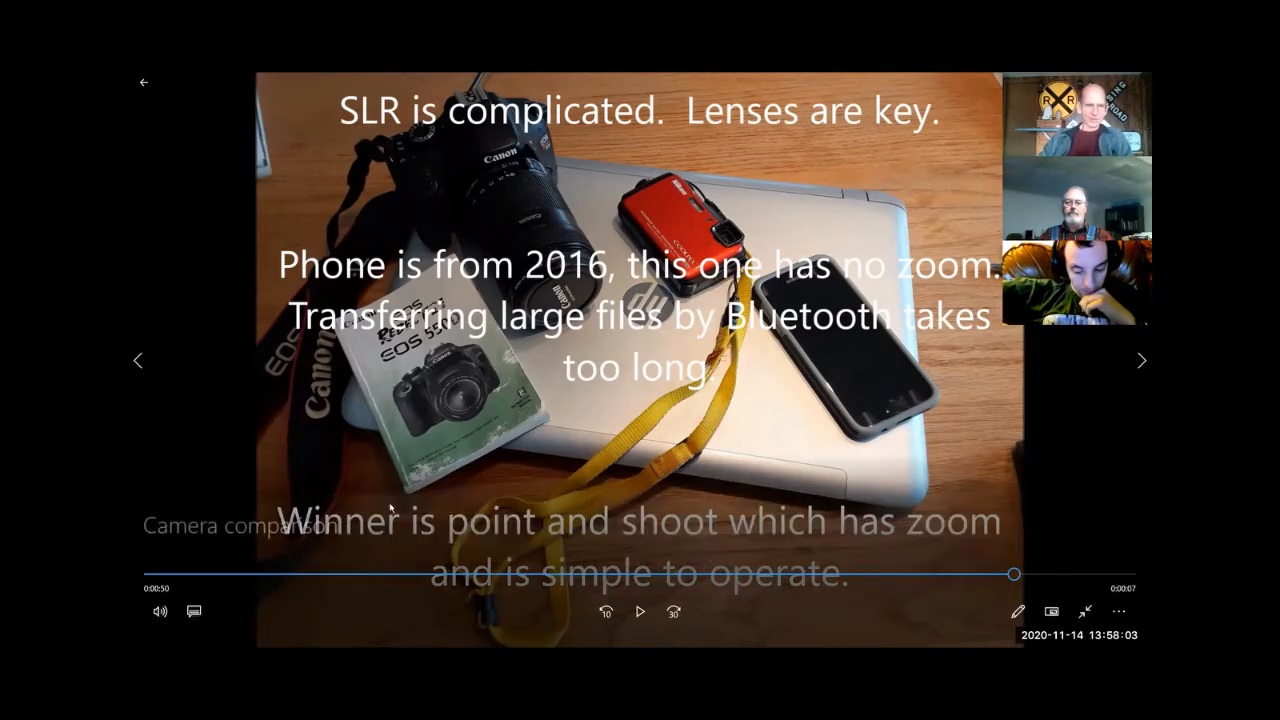
- Play the Camera comparison video to its end and open the Film edit demo folder
left_click(640, 612)
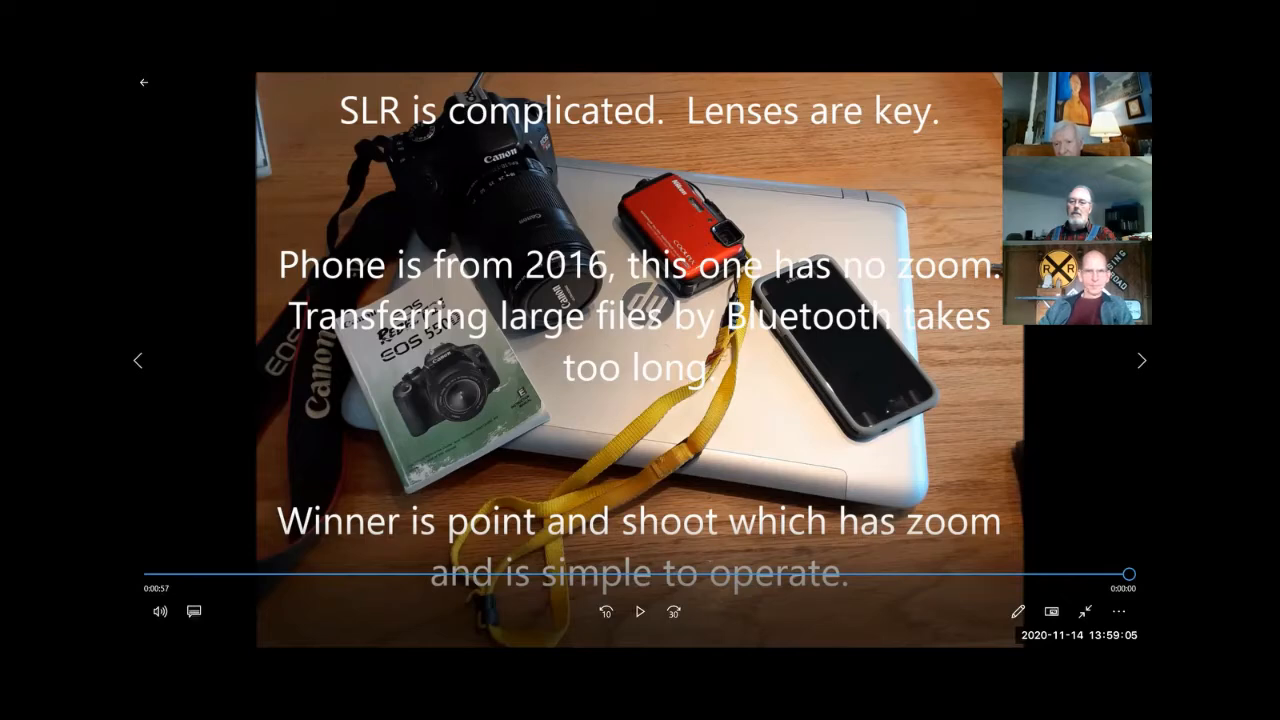
key("alt+F4")
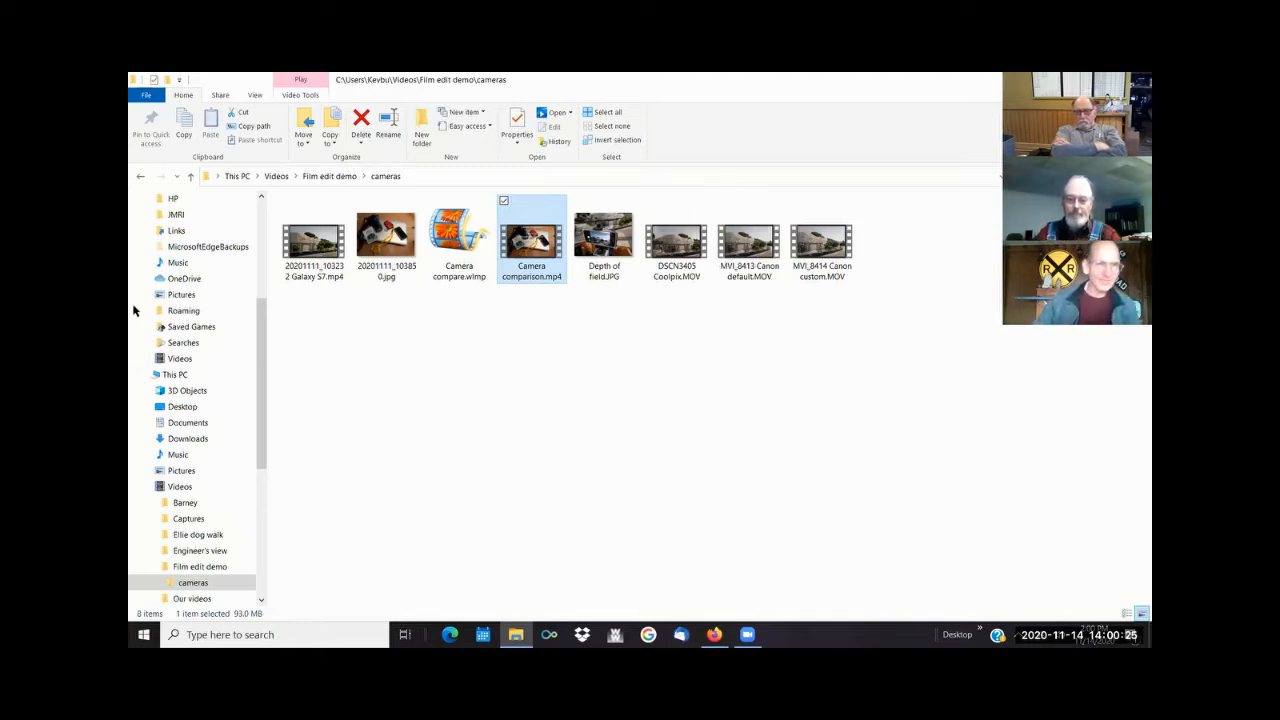
left_click(200, 567)
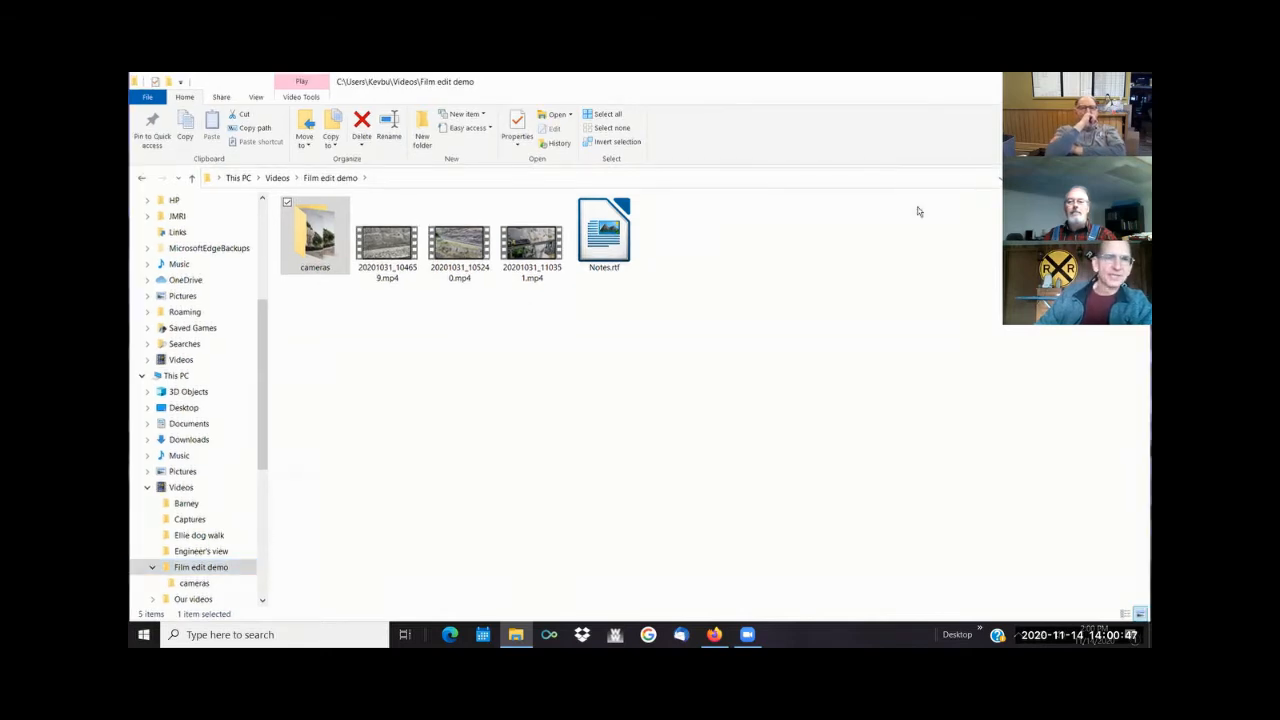
- View the video programs offered in NCH Suite from the desktop and close its window
key("super+d")
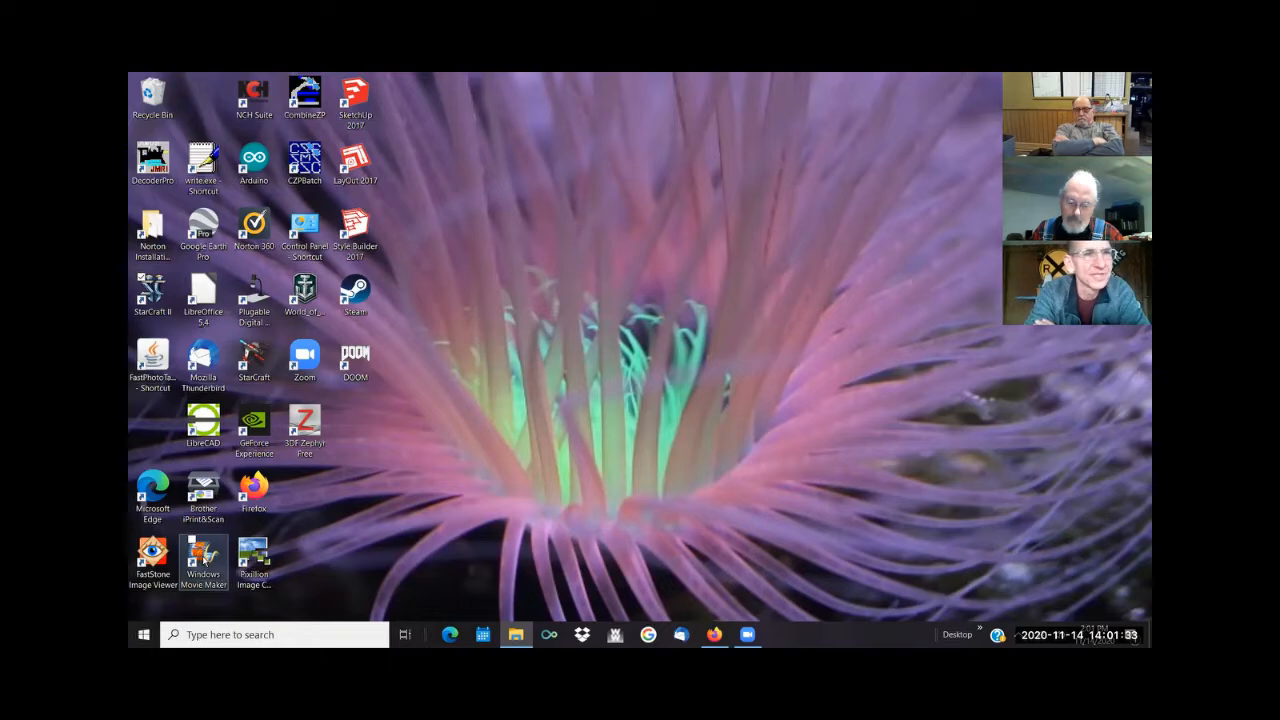
double_click(256, 97)
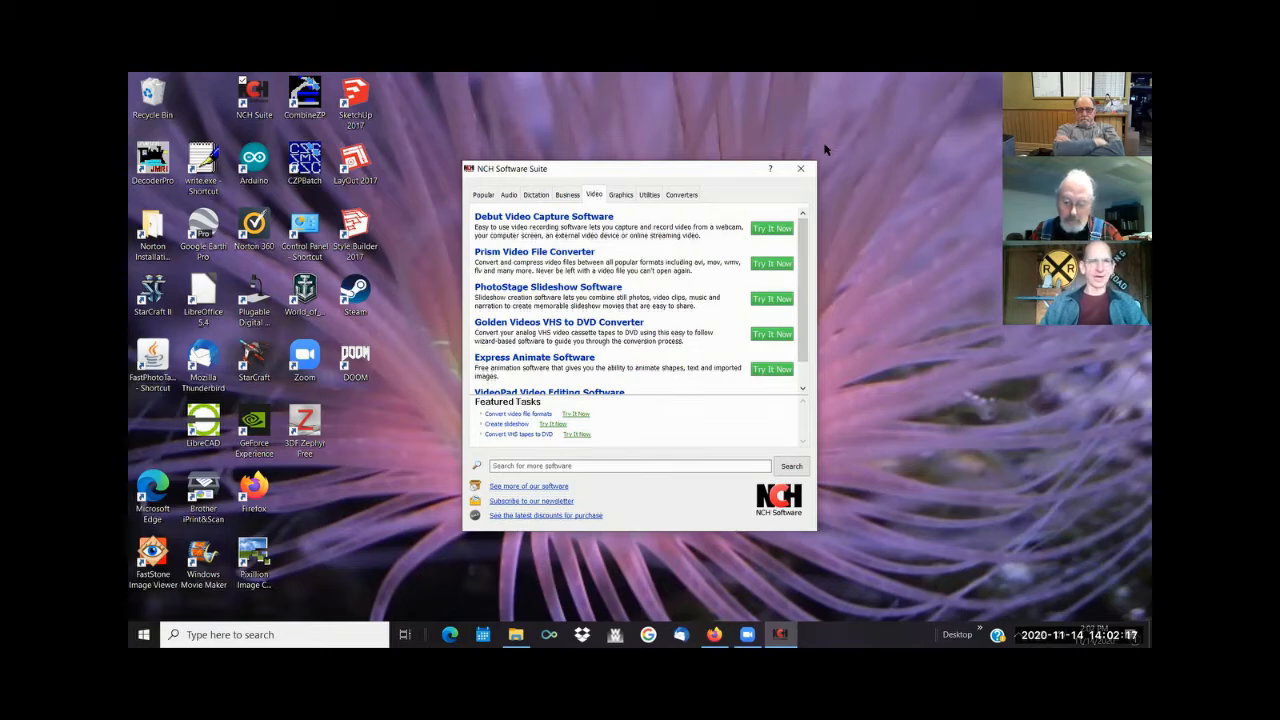
left_click(804, 169)
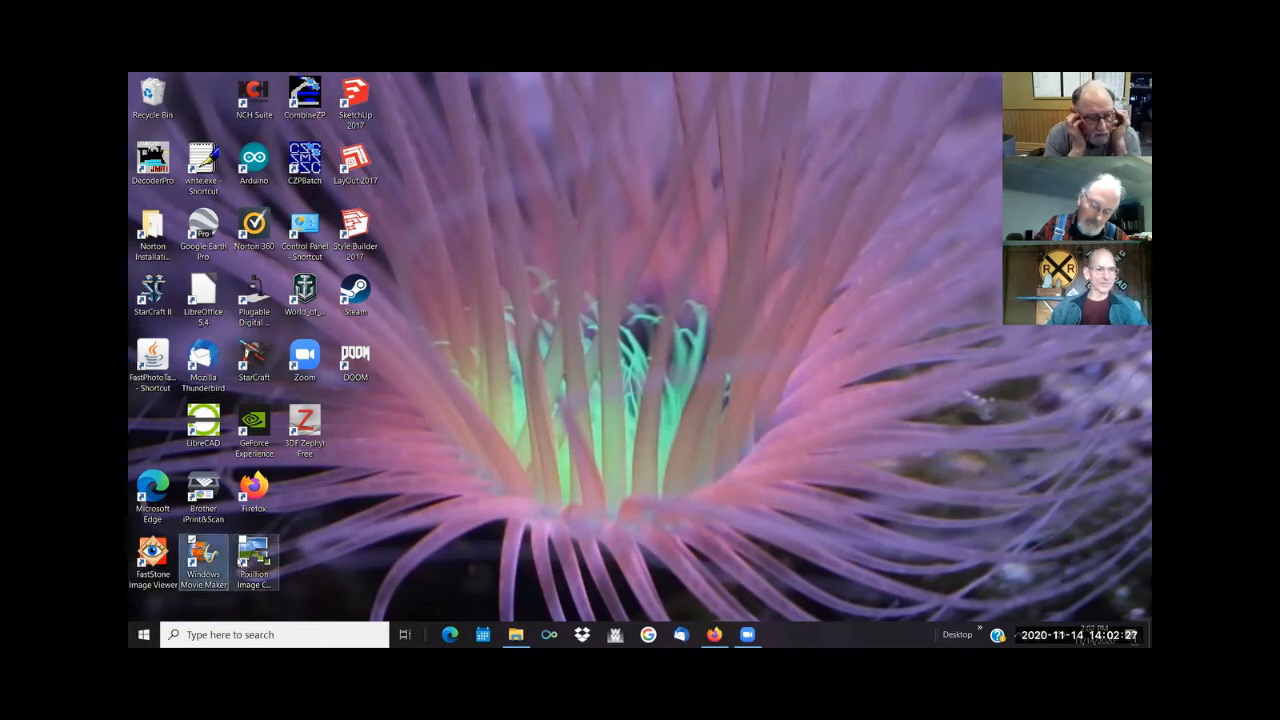
- Switch to Windows Movie Maker and add the video 20201031_104659.mp4 from the Film edit demo folder to the project
right_click(204, 562)
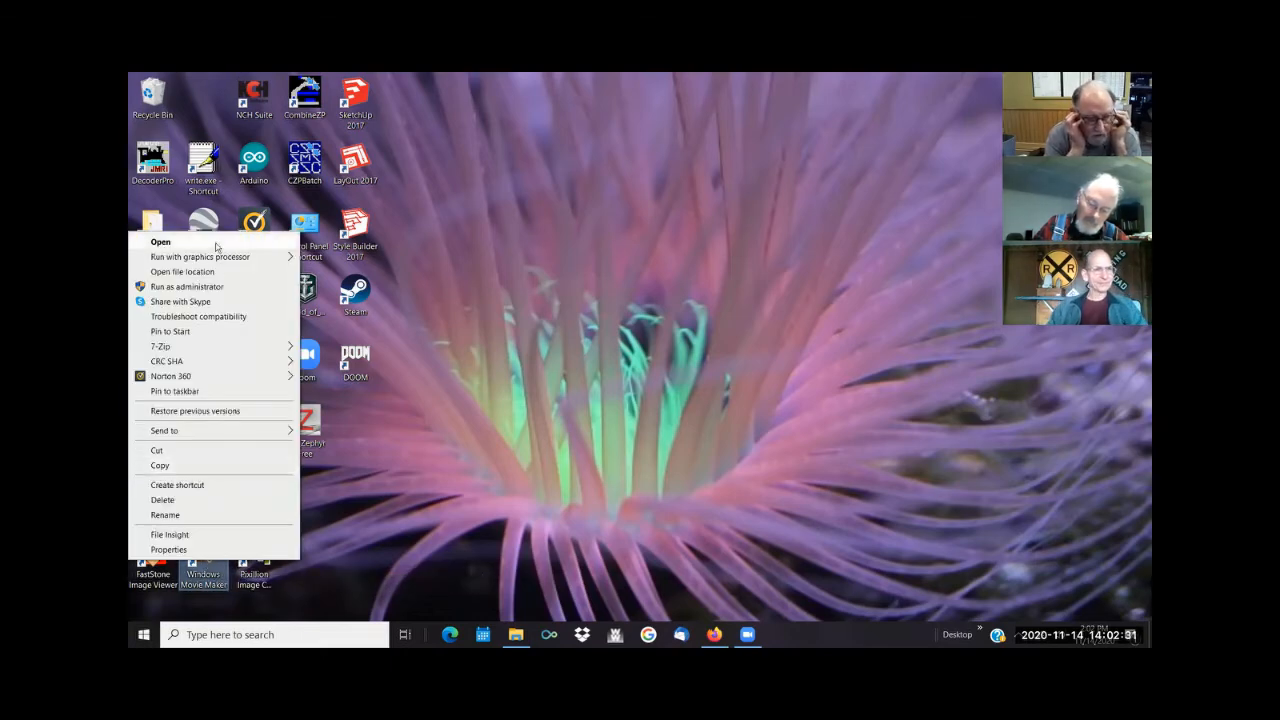
left_click(216, 243)
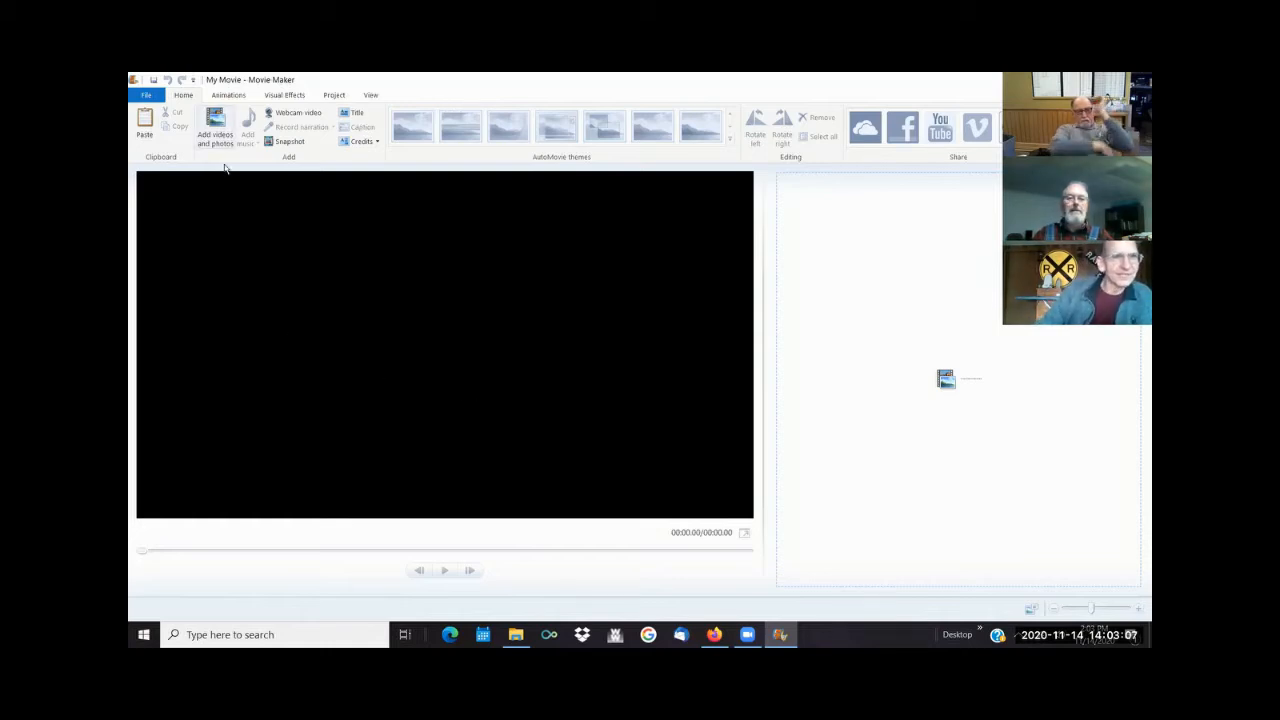
left_click(218, 122)
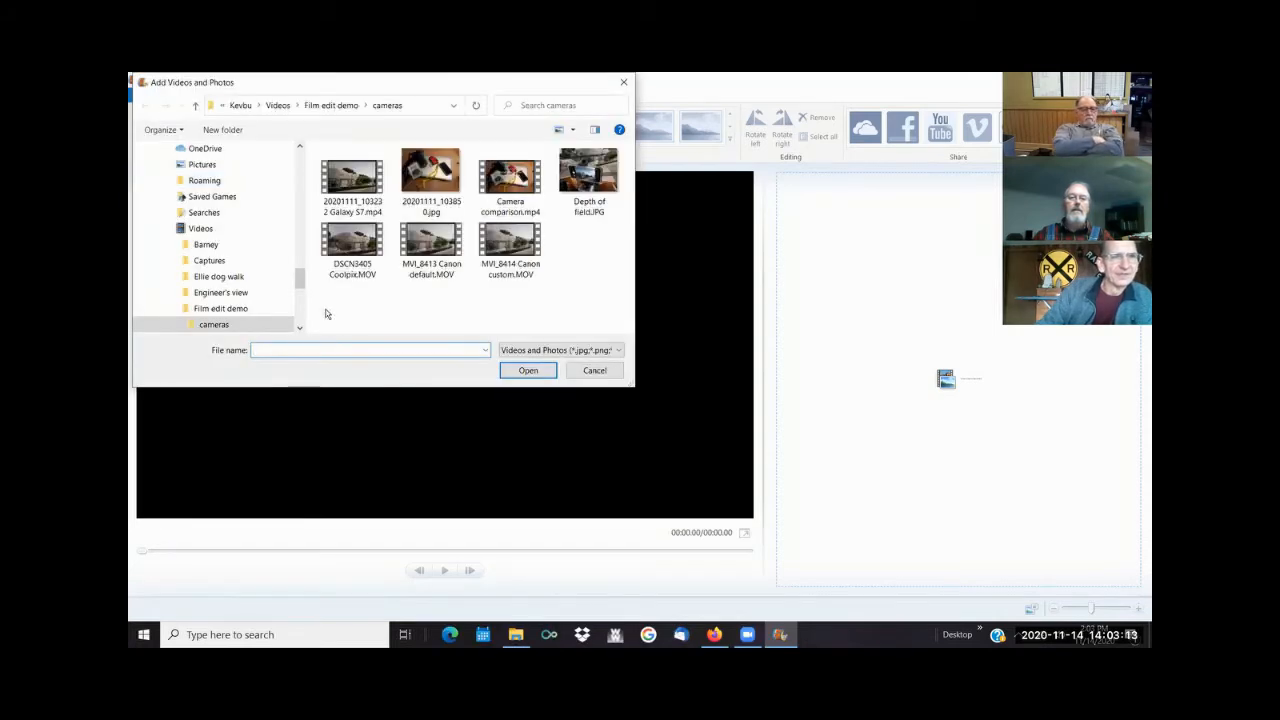
scroll(297, 282, "down", 2)
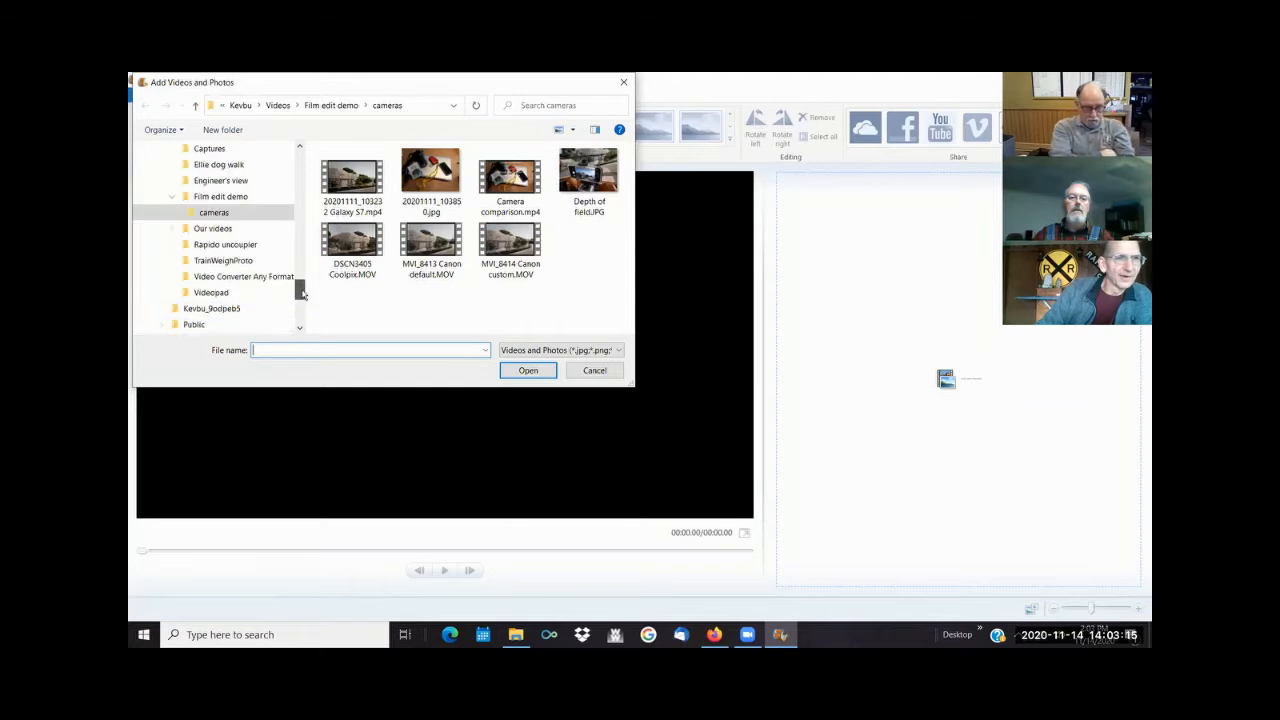
left_click(243, 199)
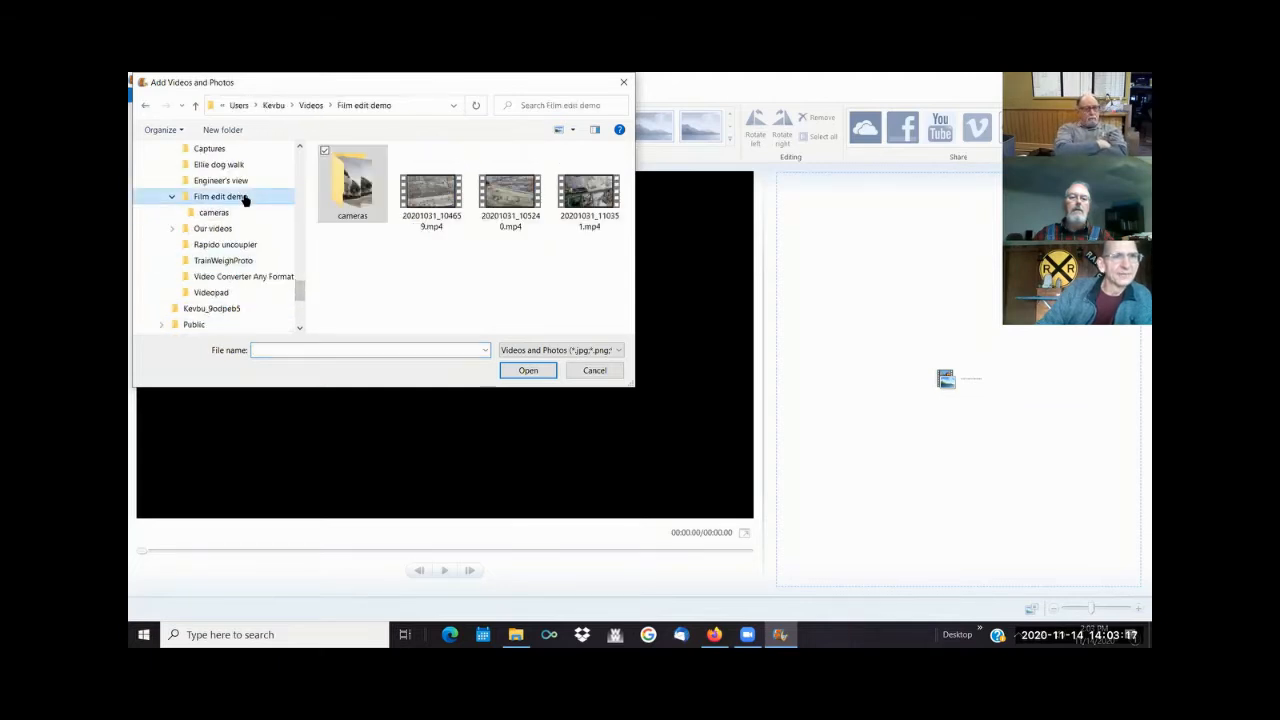
left_click(432, 199)
left_click(527, 370)
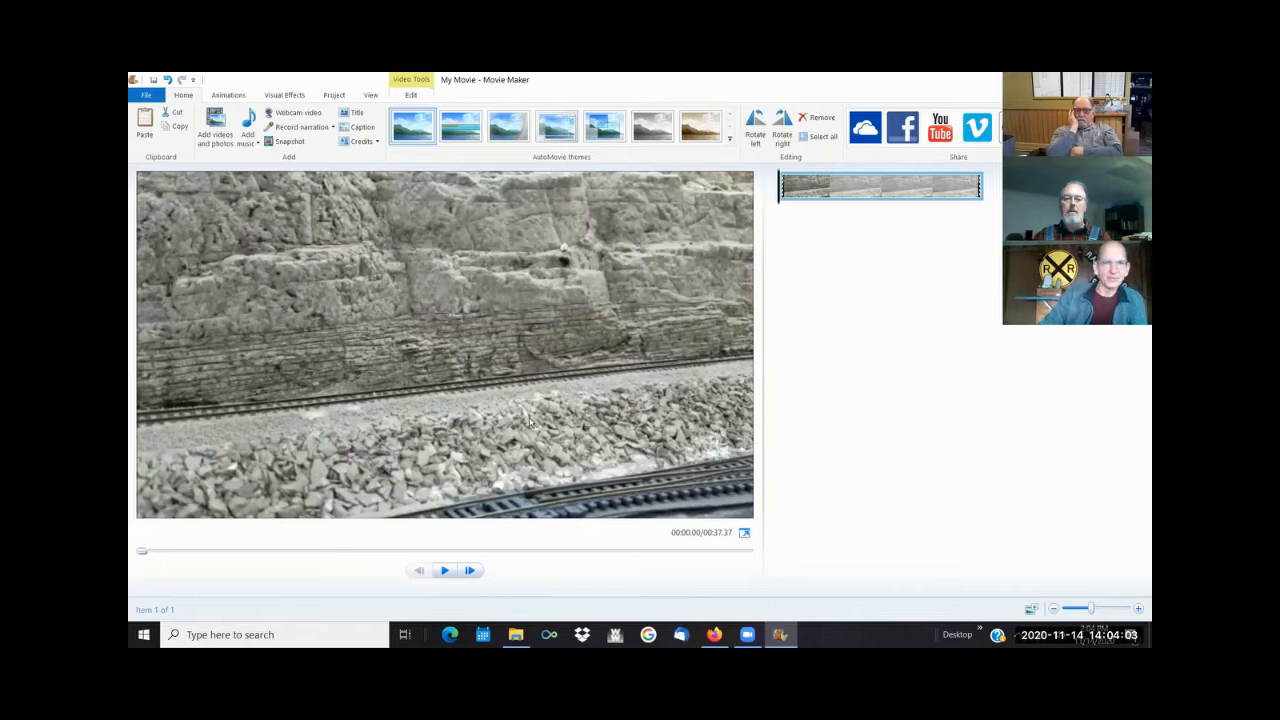
- Play the added train clip to review its content and return to an early part of it
mouse_move(836, 194)
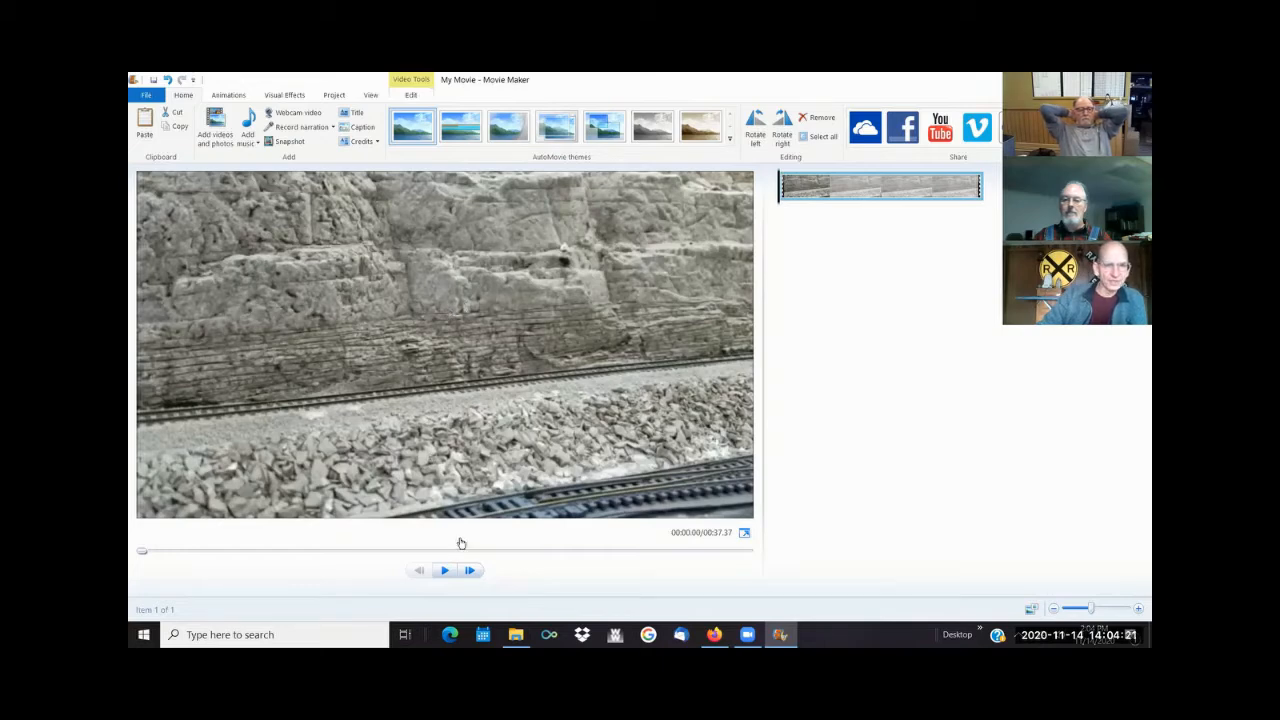
left_click(444, 570)
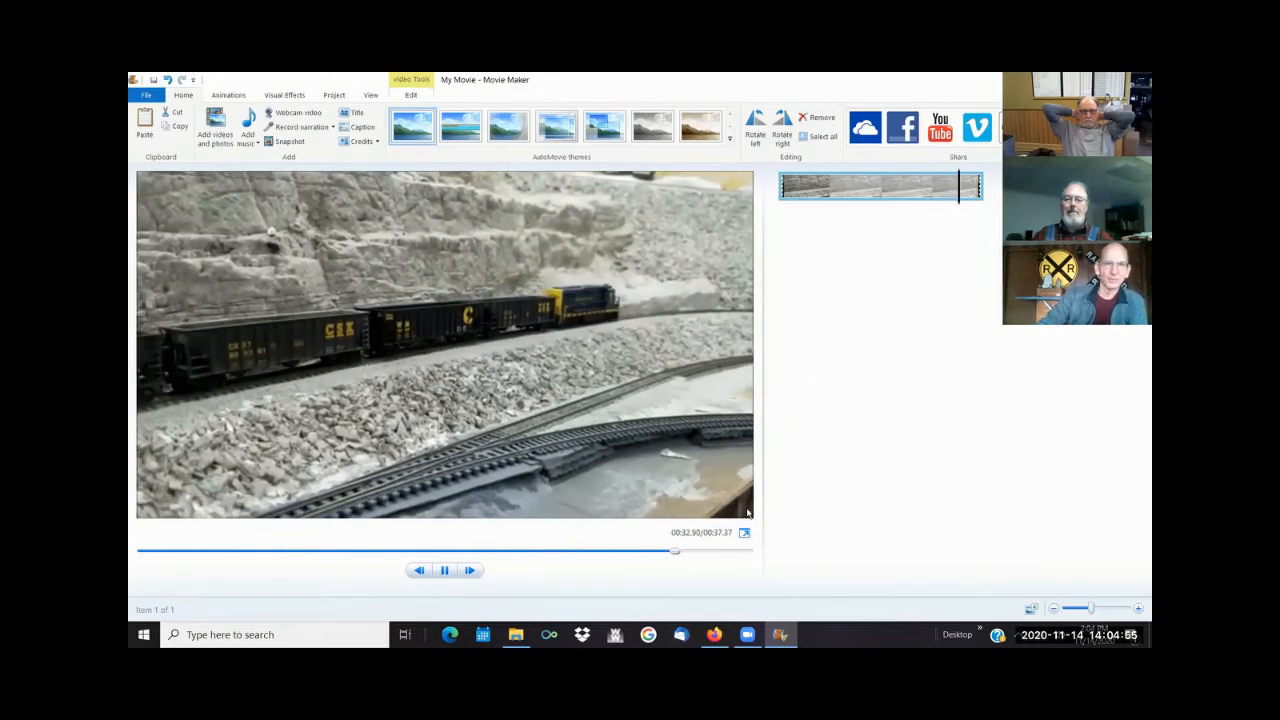
left_click(218, 550)
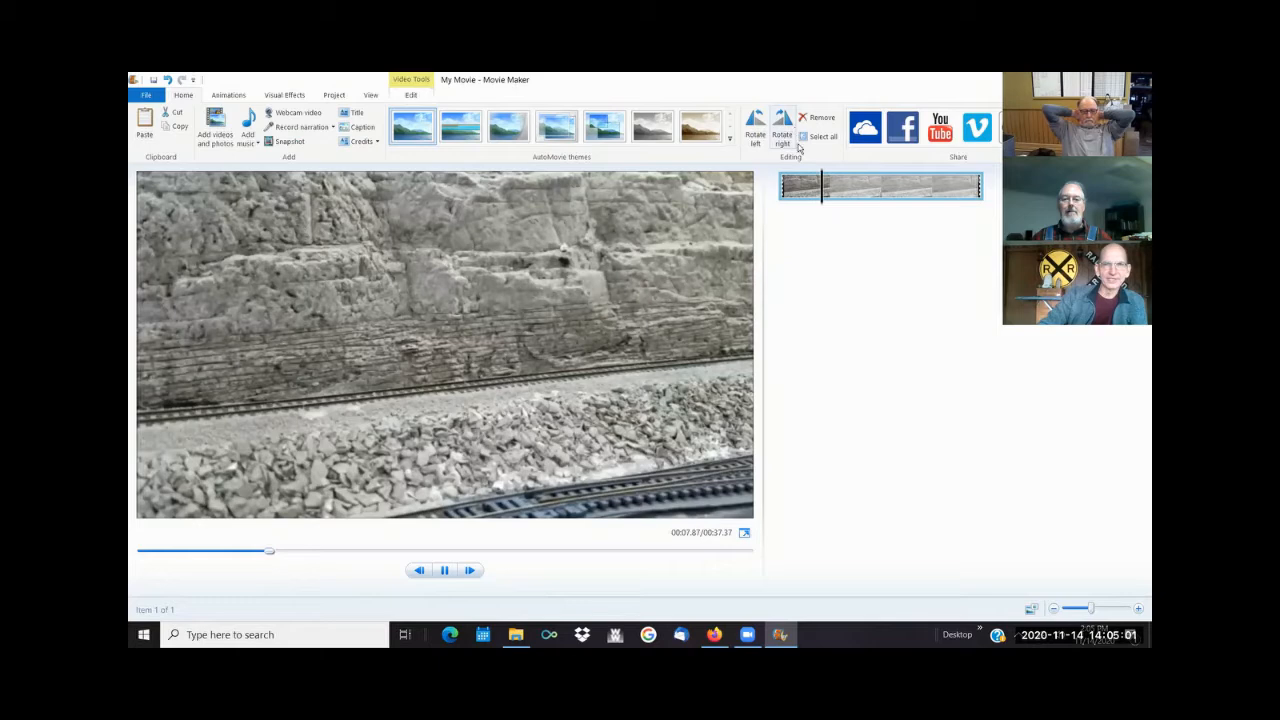
- Trim the beginning of the train clip by setting its start point at 11.67 seconds, with the locomotive coming into the frame
left_click(862, 193)
left_click(817, 190)
left_click(900, 193)
left_click(885, 192)
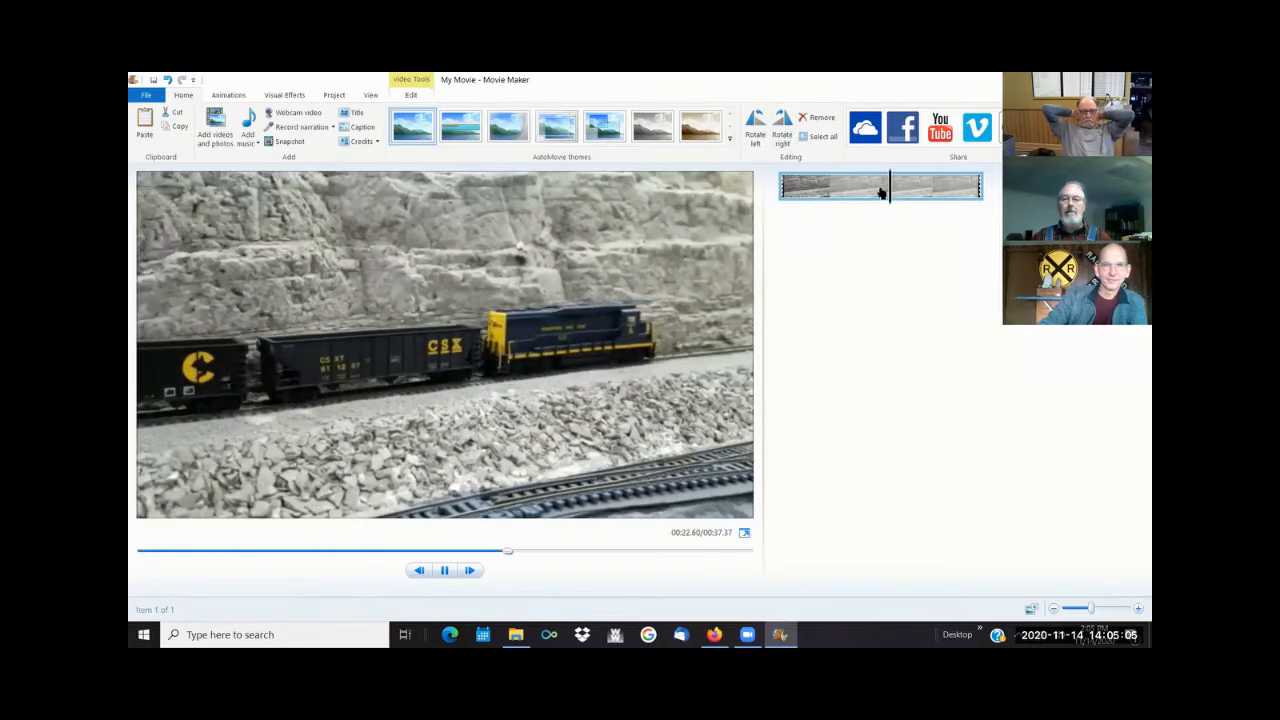
left_click(848, 191)
left_click_drag(848, 191, 818, 193)
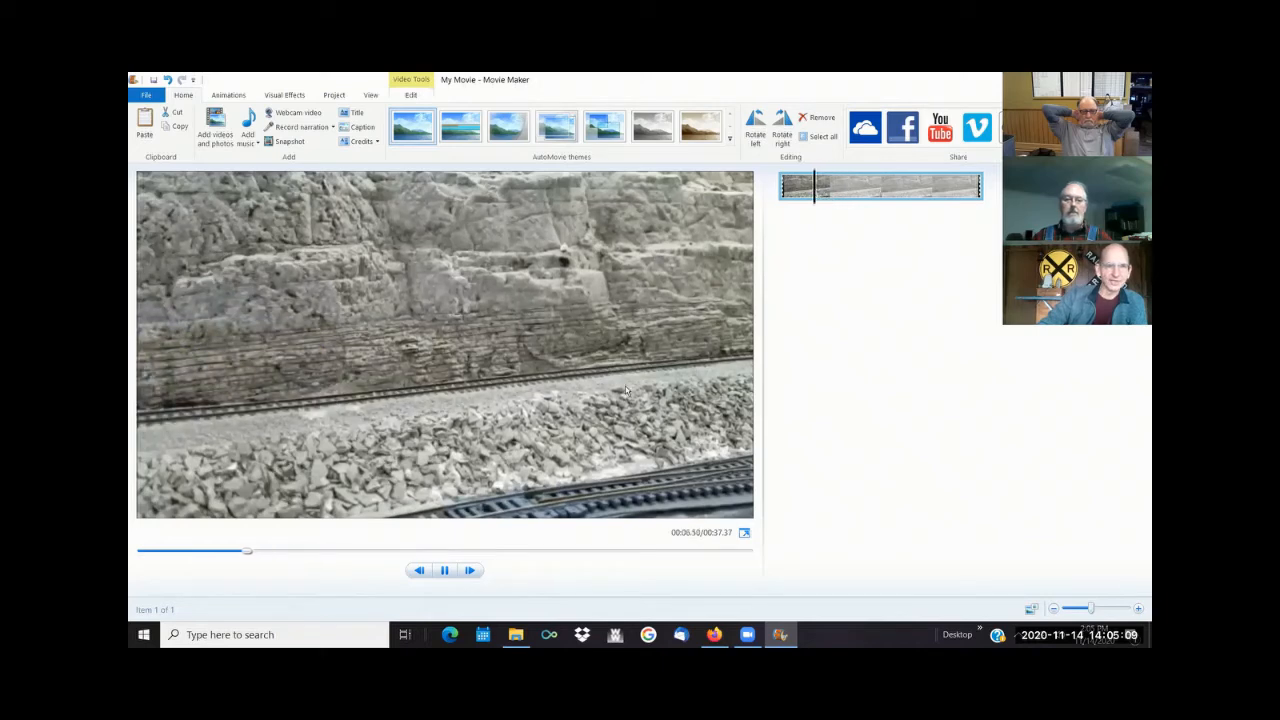
left_click(448, 573)
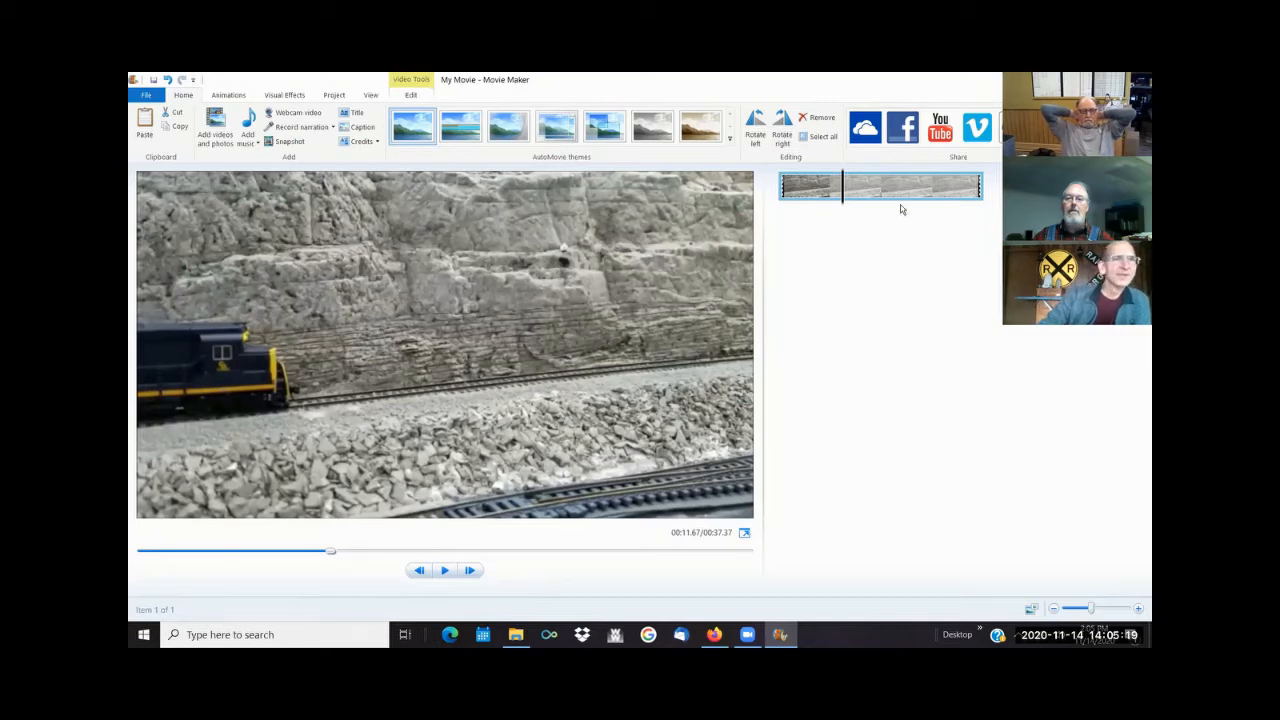
left_click(409, 96)
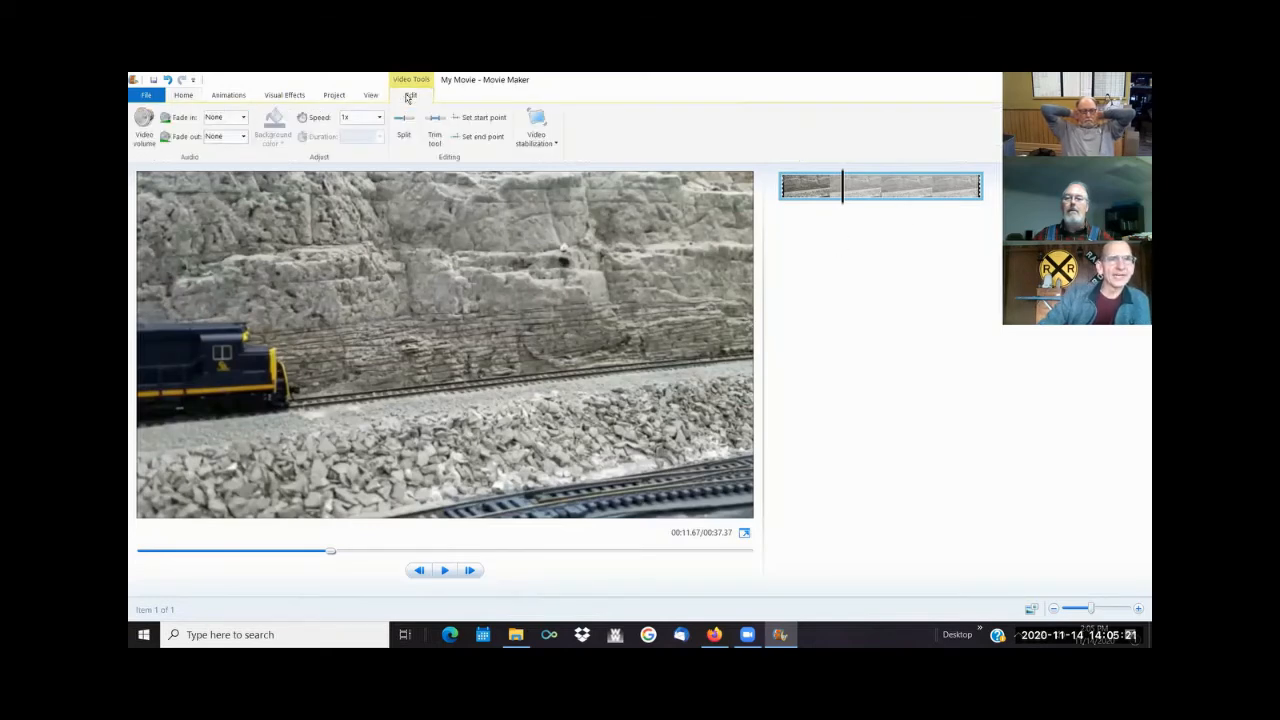
left_click(479, 121)
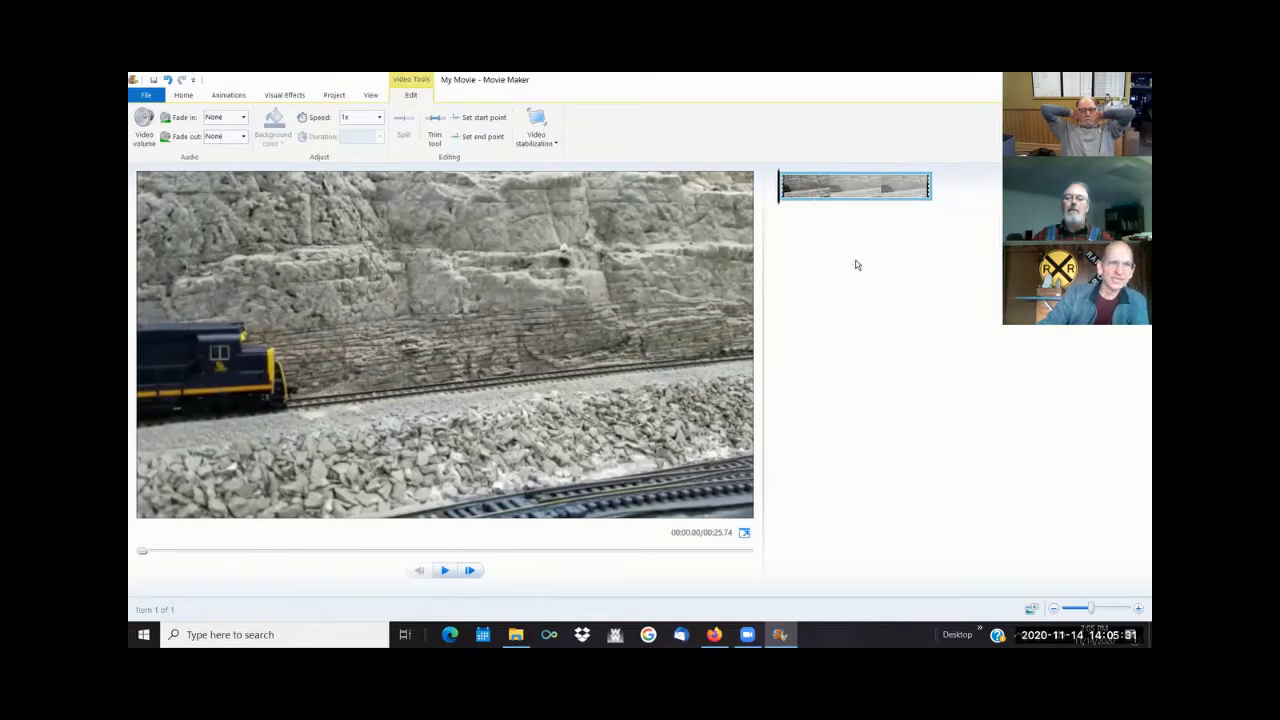
- Trim the end of the train clip by setting its end point at about 9.8 seconds, before the locomotive leaves the frame
left_click(446, 571)
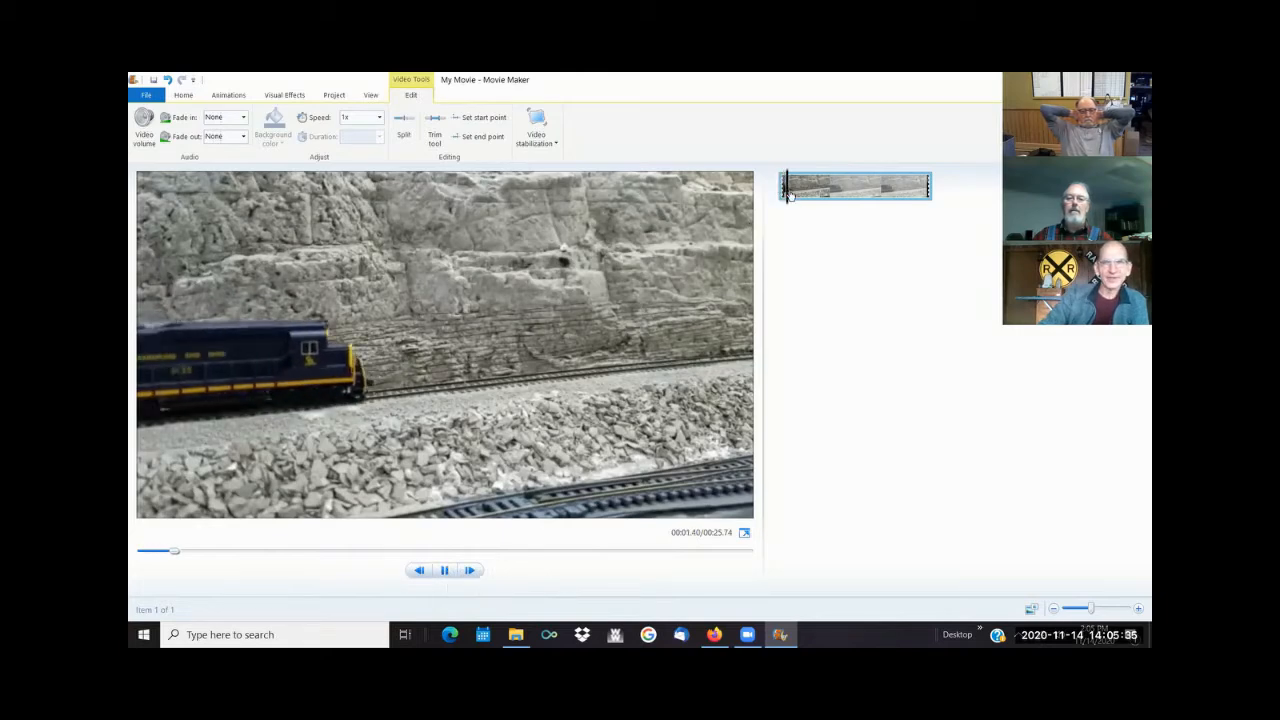
left_click_drag(808, 198, 848, 203)
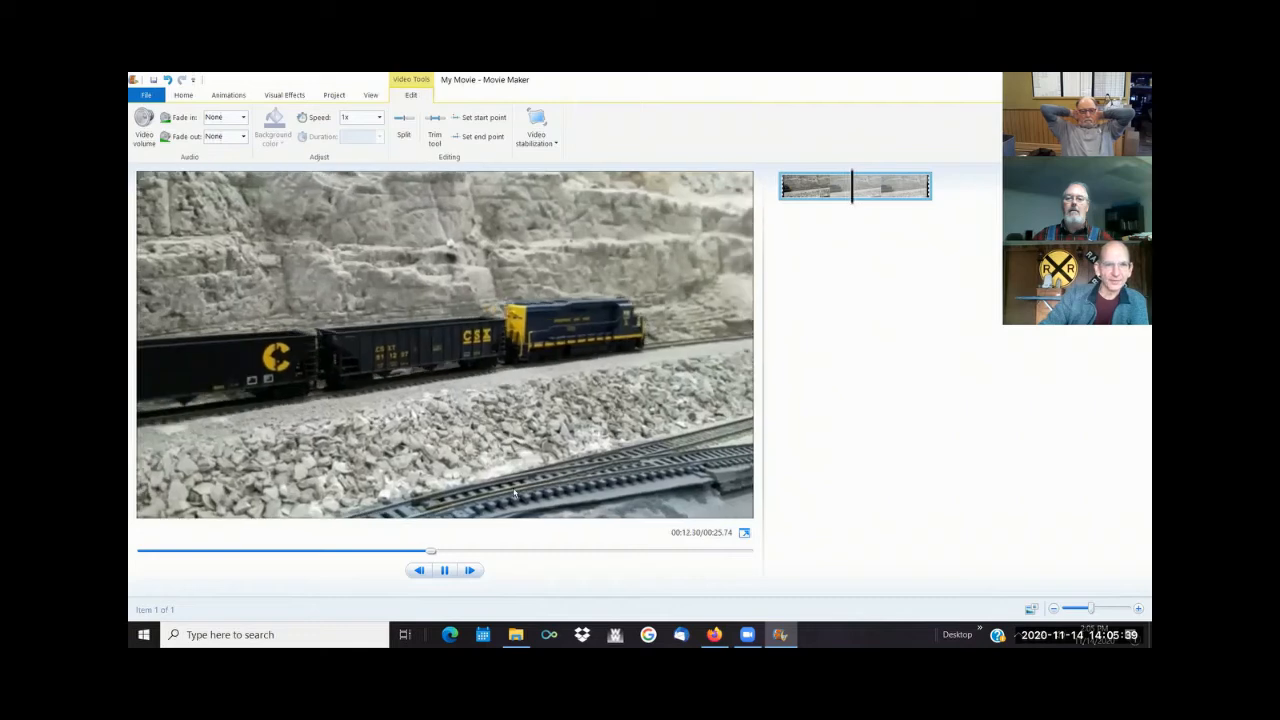
left_click(444, 570)
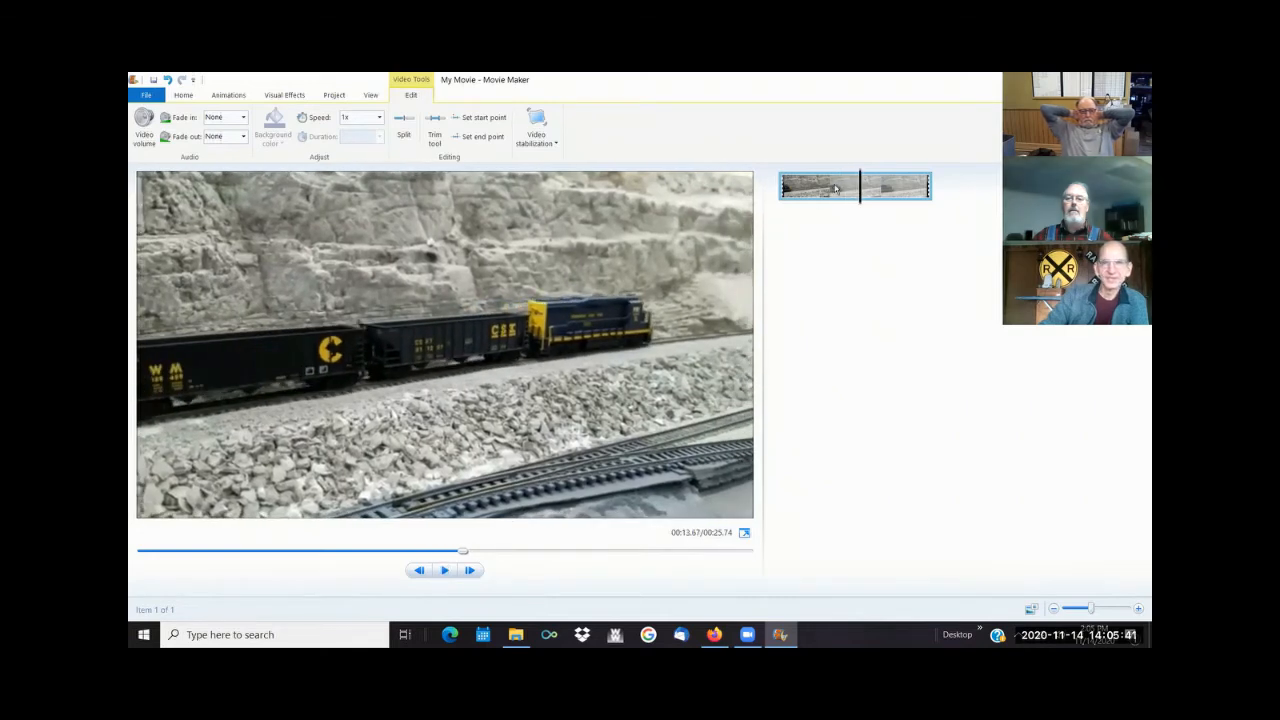
left_click_drag(870, 190, 838, 193)
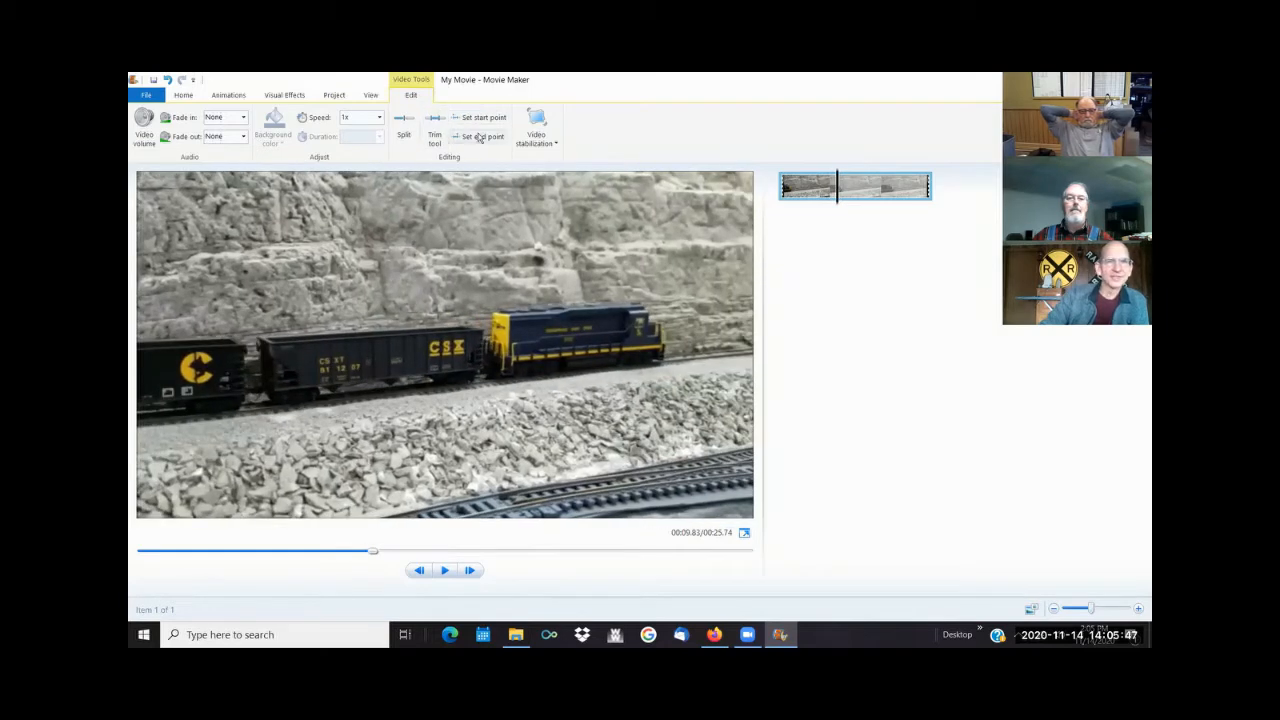
left_click(480, 138)
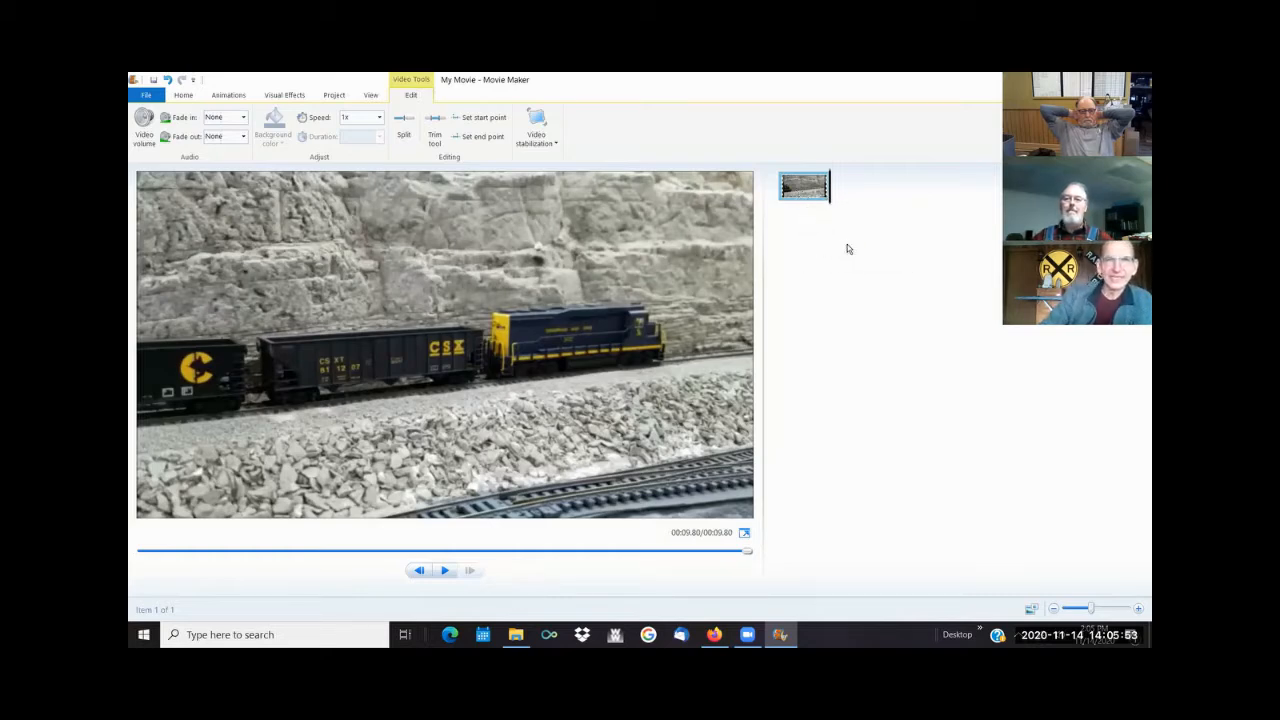
- Add the videos 20201031_105240.mp4 and 20201031_110351.mp4 from the Film edit demo folder to the project together
left_click(184, 95)
left_click(218, 127)
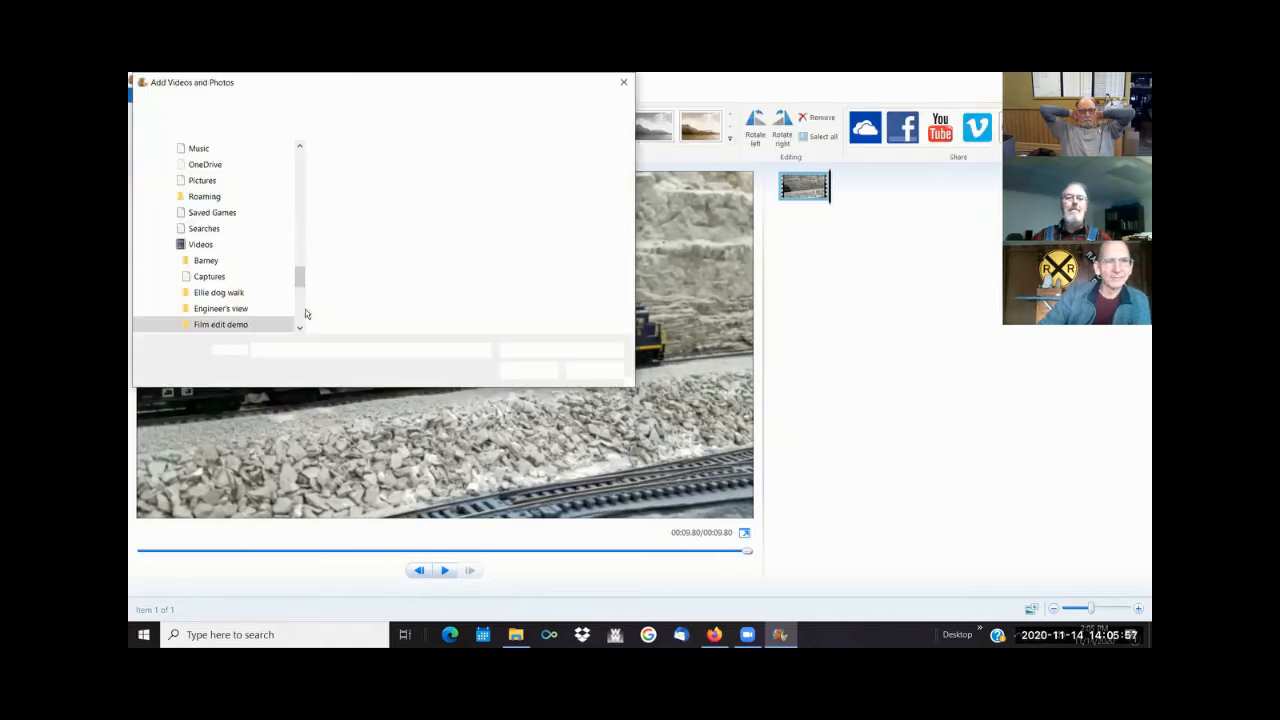
left_click(495, 197)
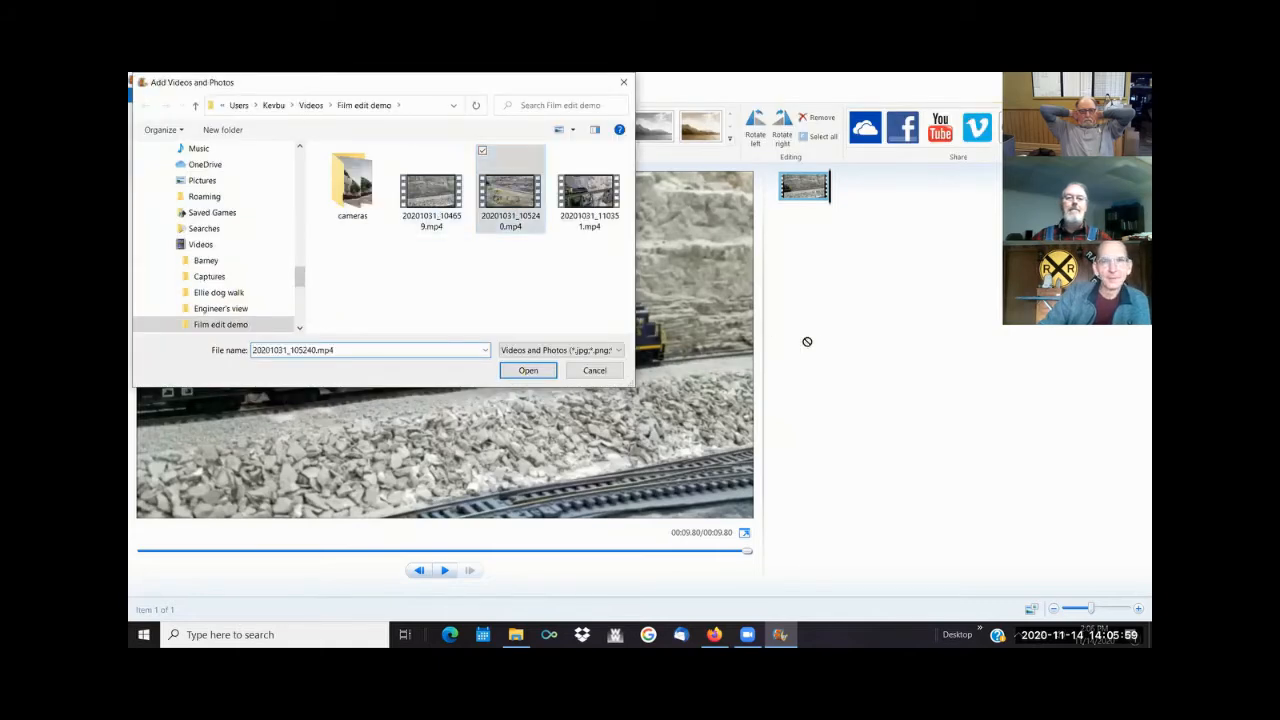
left_click_drag(512, 200, 550, 220)
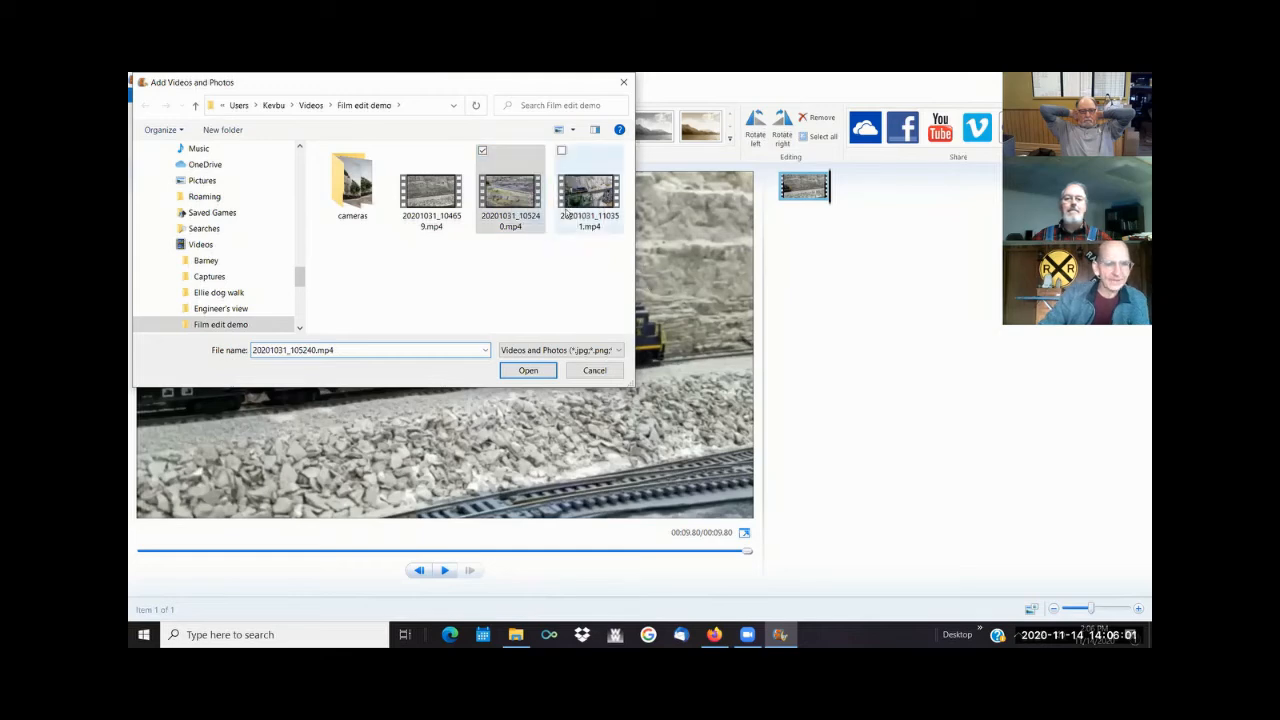
left_click(573, 212, "ctrl")
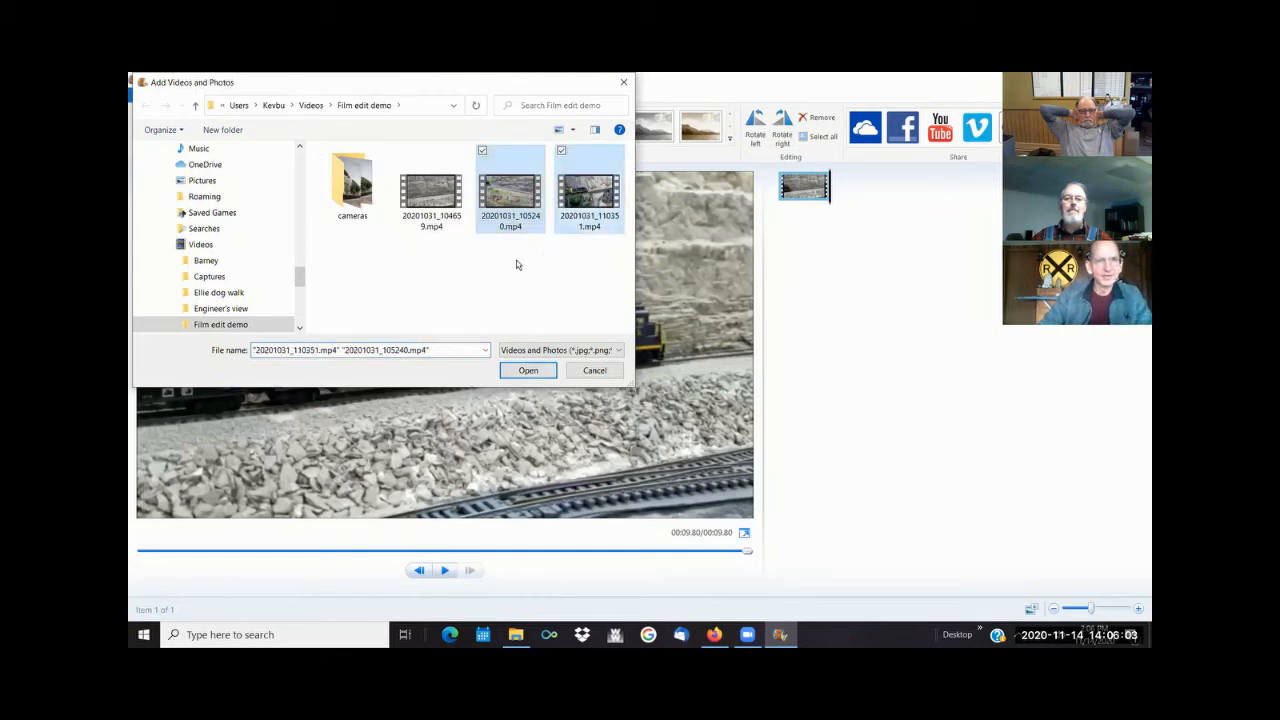
left_click(525, 370)
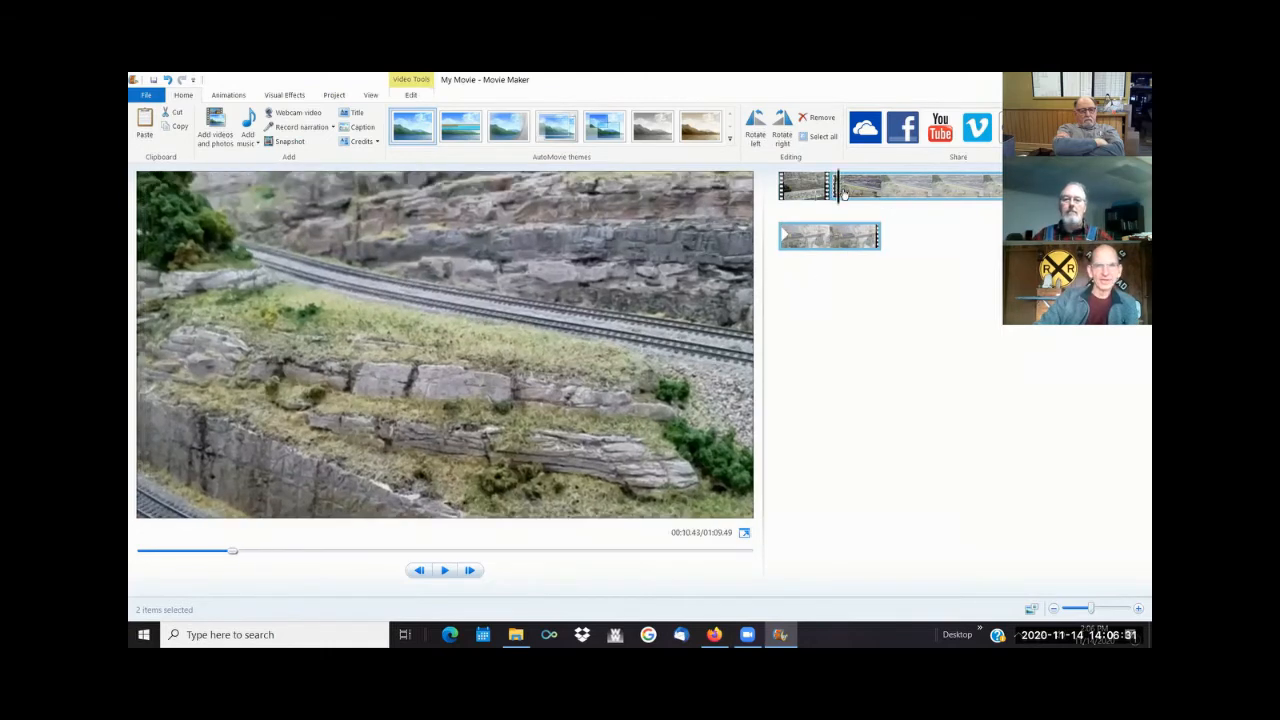
- Trim the beginning of the second clip with the Trim tool, setting its start point at 11.00 seconds, just before the locomotive appears
left_click_drag(882, 197, 937, 197)
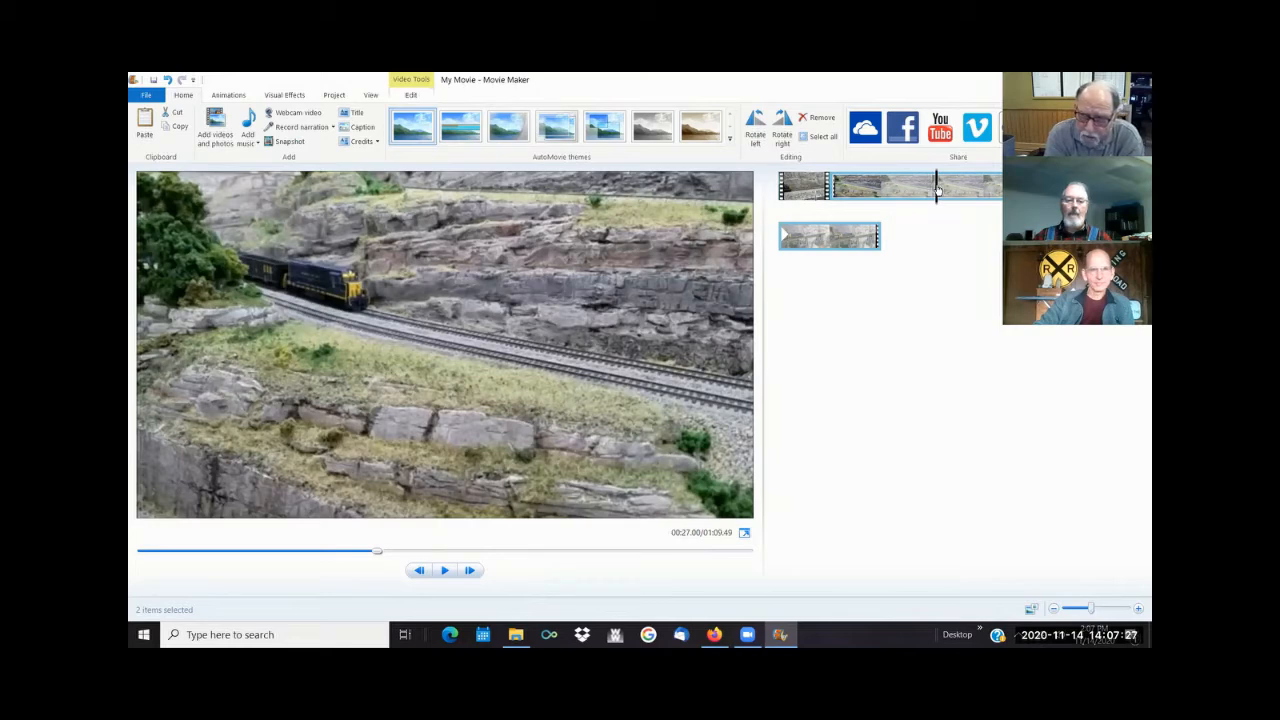
mouse_move(937, 190)
left_mouse_down()
mouse_move(915, 195)
mouse_move(947, 195)
mouse_move(925, 198)
left_mouse_up()
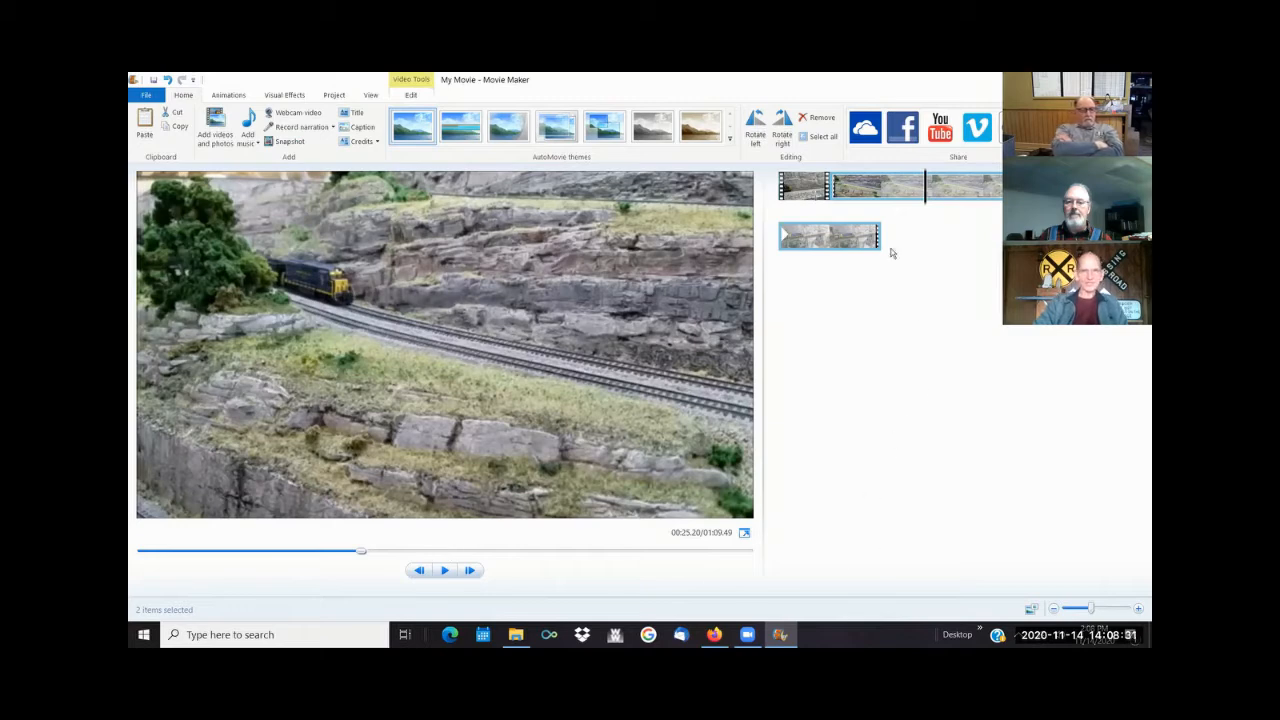
left_click(921, 190)
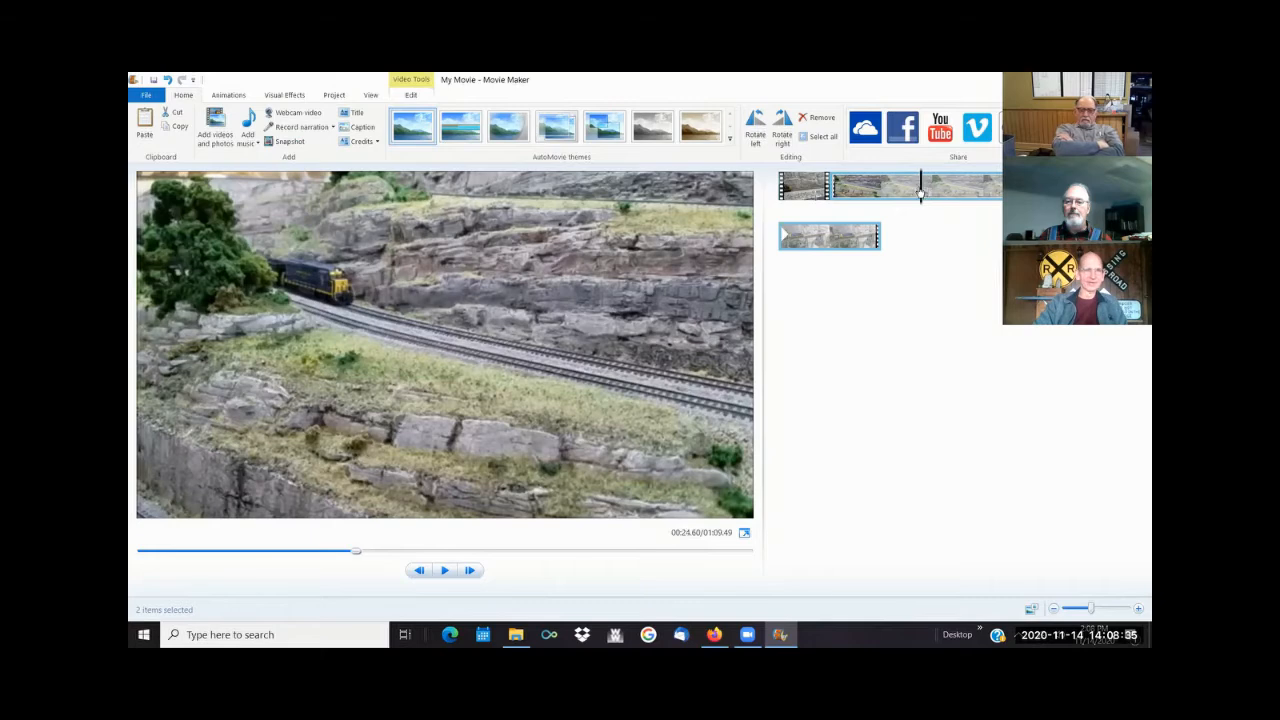
left_click(927, 192)
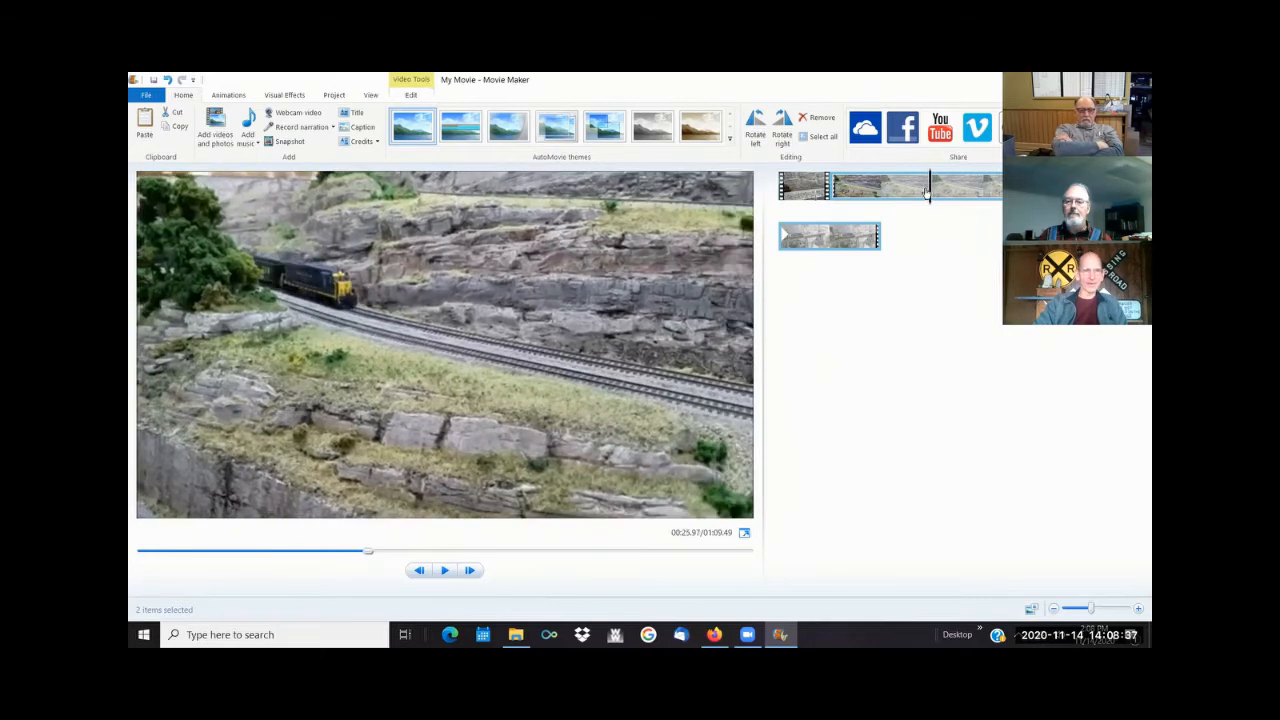
left_click(925, 194)
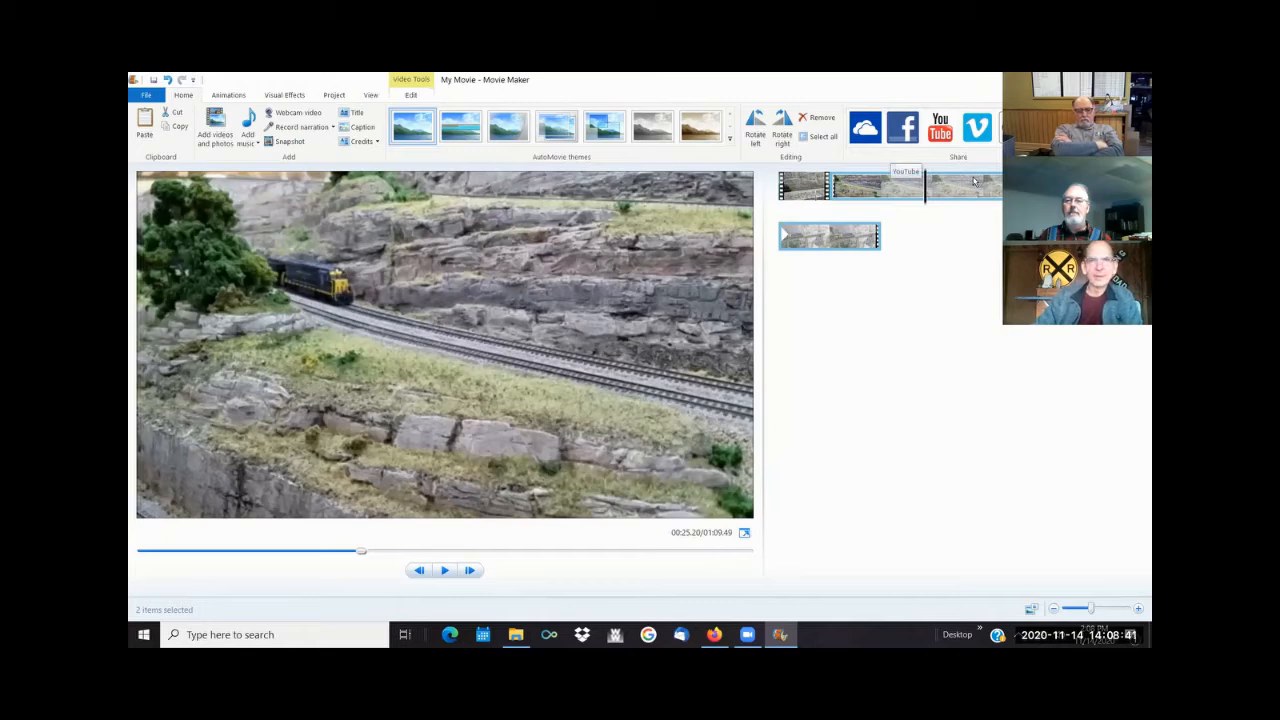
left_click(404, 95)
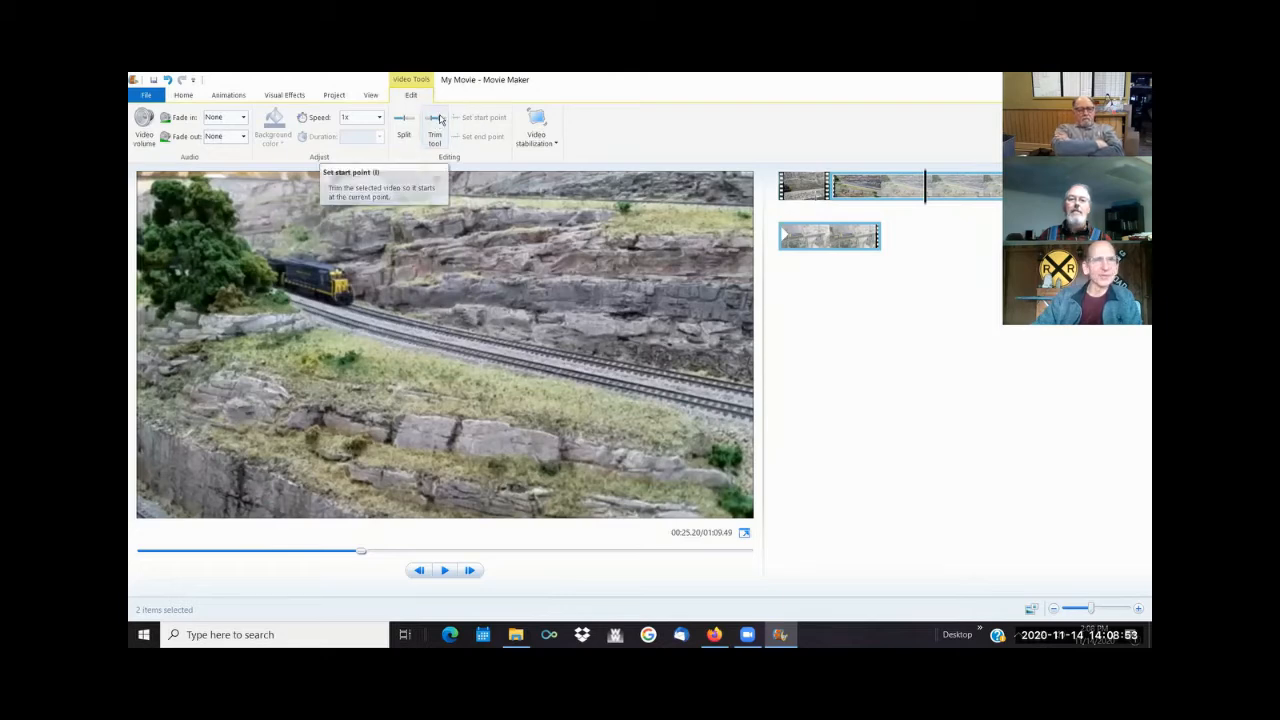
left_click(436, 124)
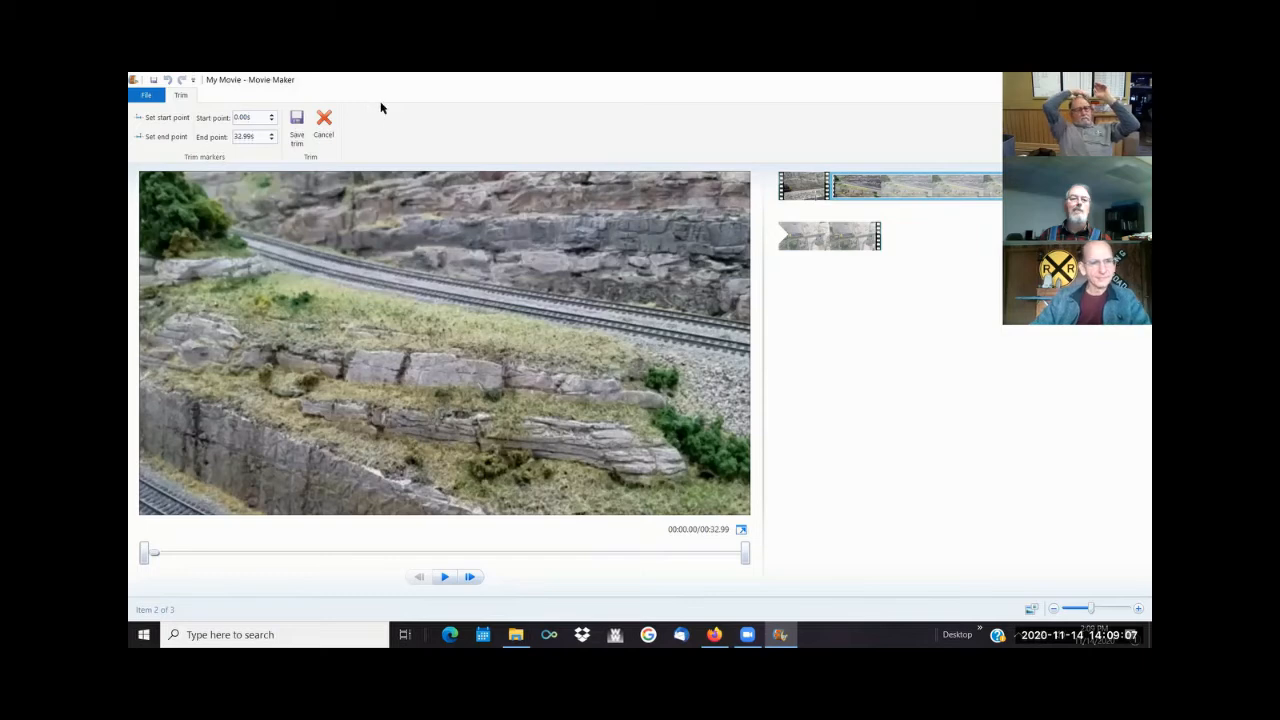
left_click(848, 238)
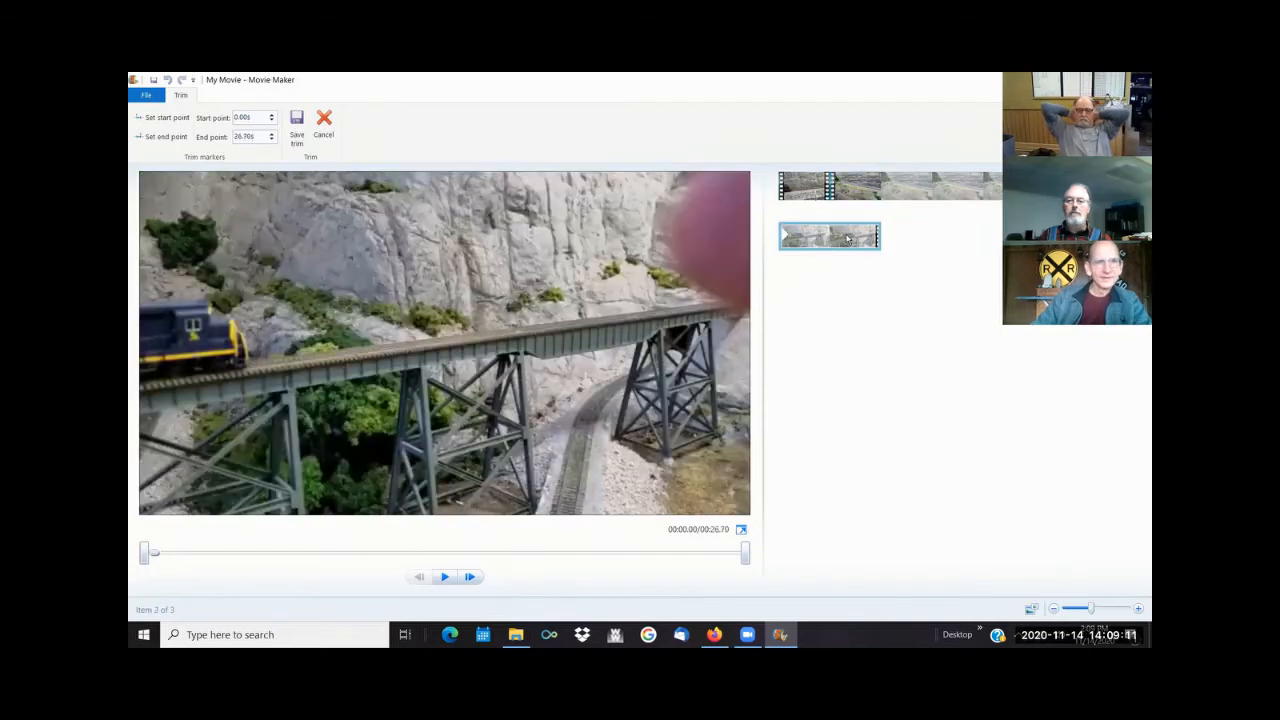
left_click(880, 188)
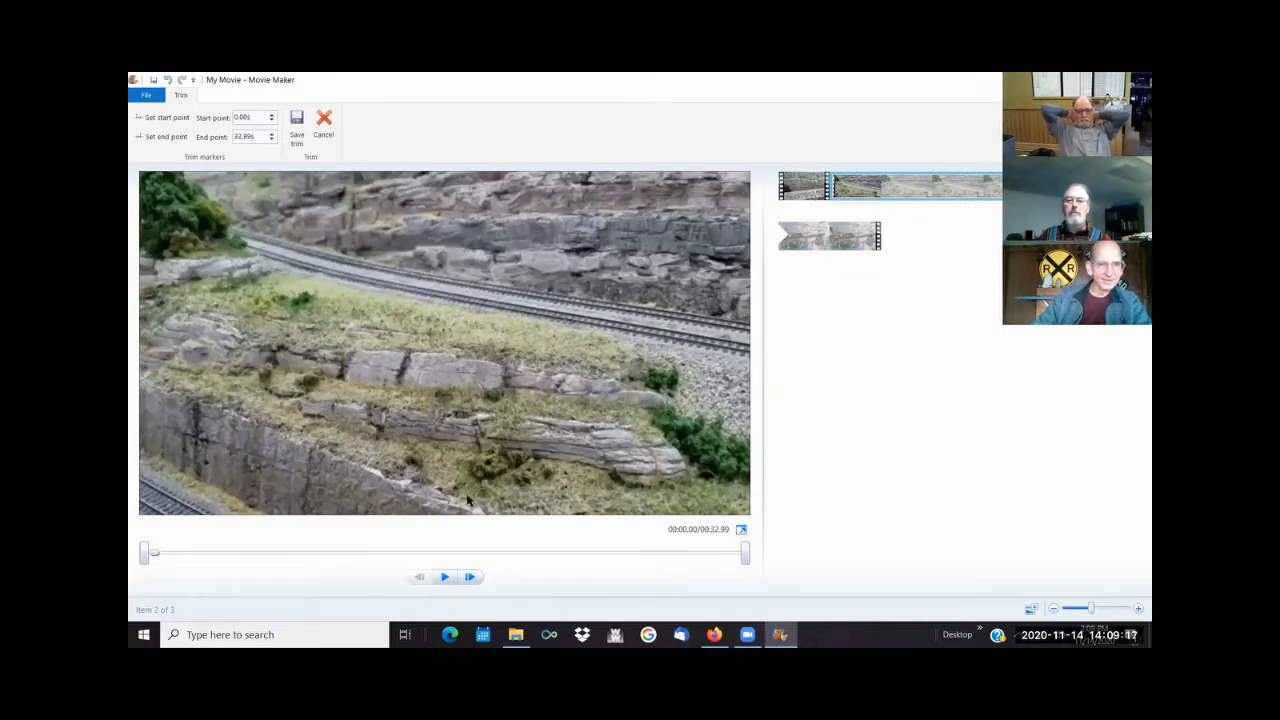
left_click(445, 578)
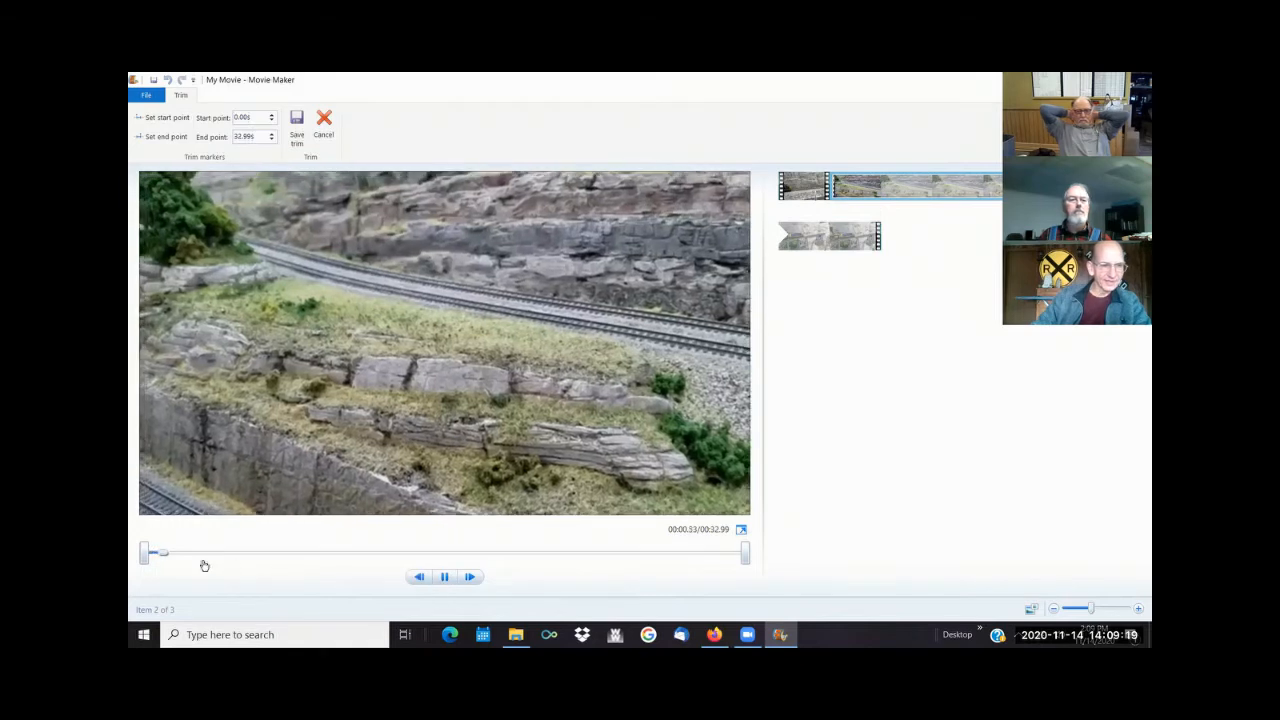
left_click_drag(258, 553, 346, 555)
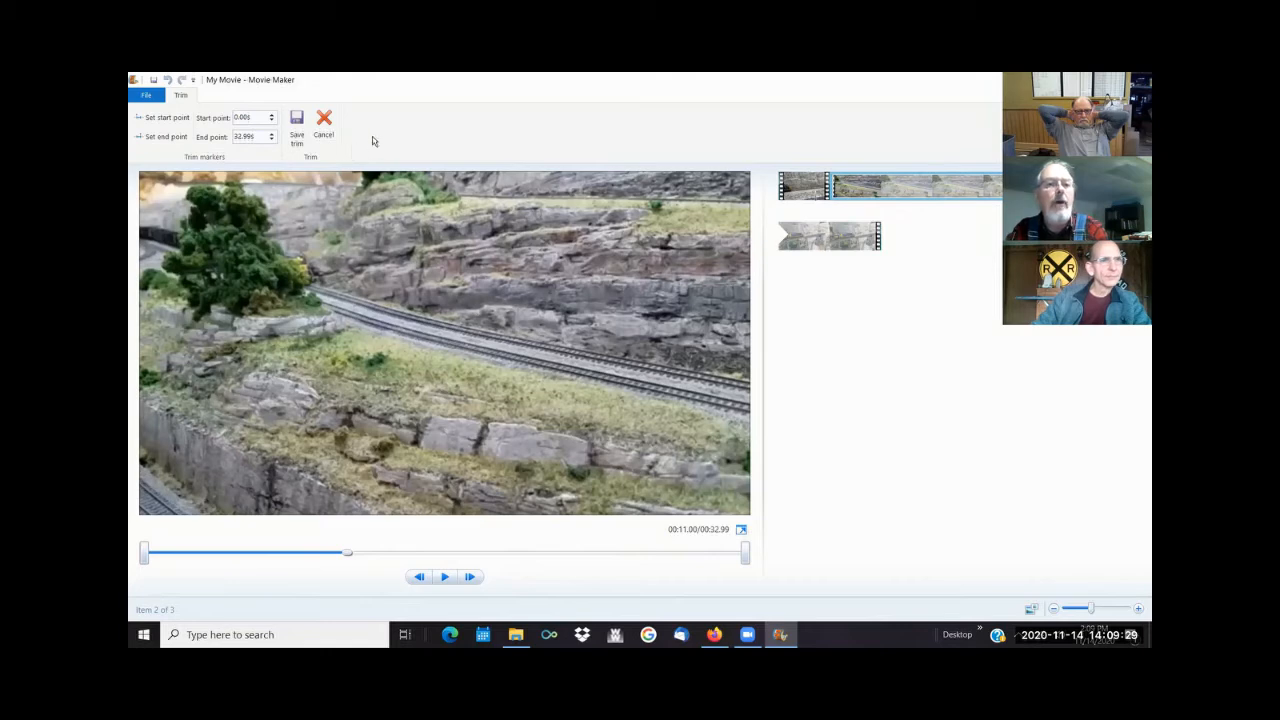
left_click(151, 121)
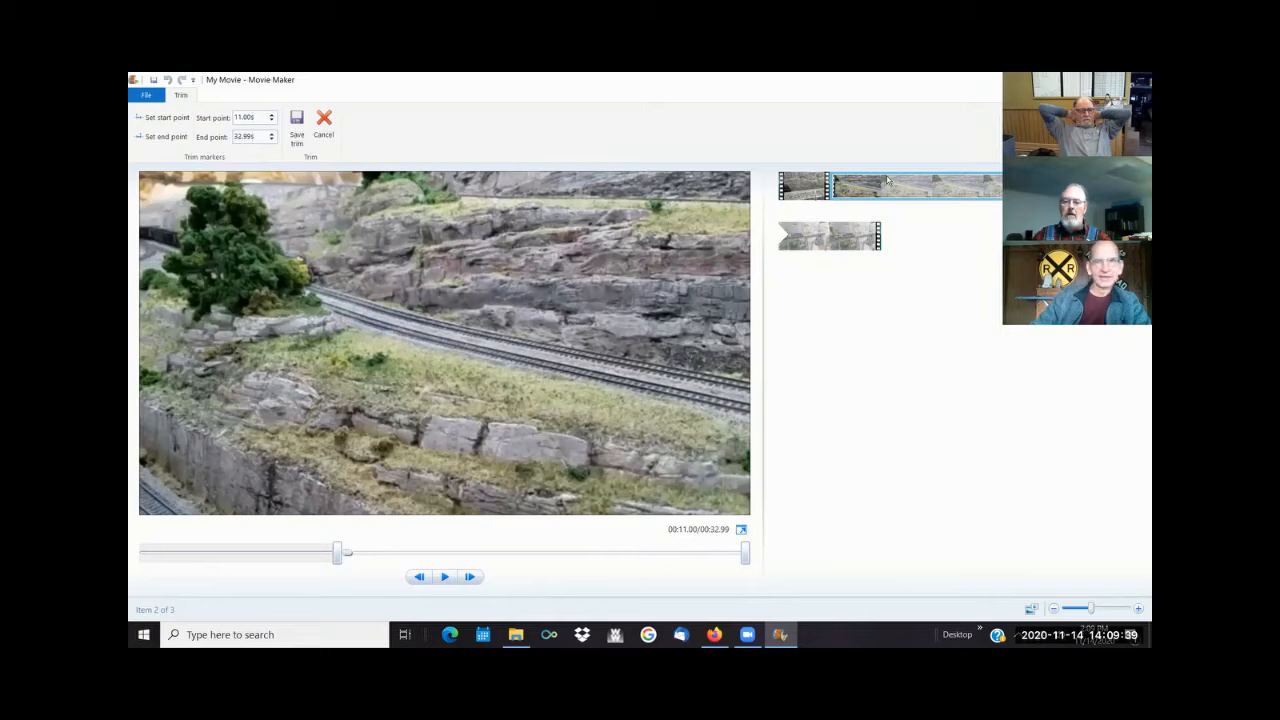
- Set the second clip's end point at 20.57 seconds, with the locomotive at mid-frame, and save the trim
left_click_drag(347, 556, 517, 569)
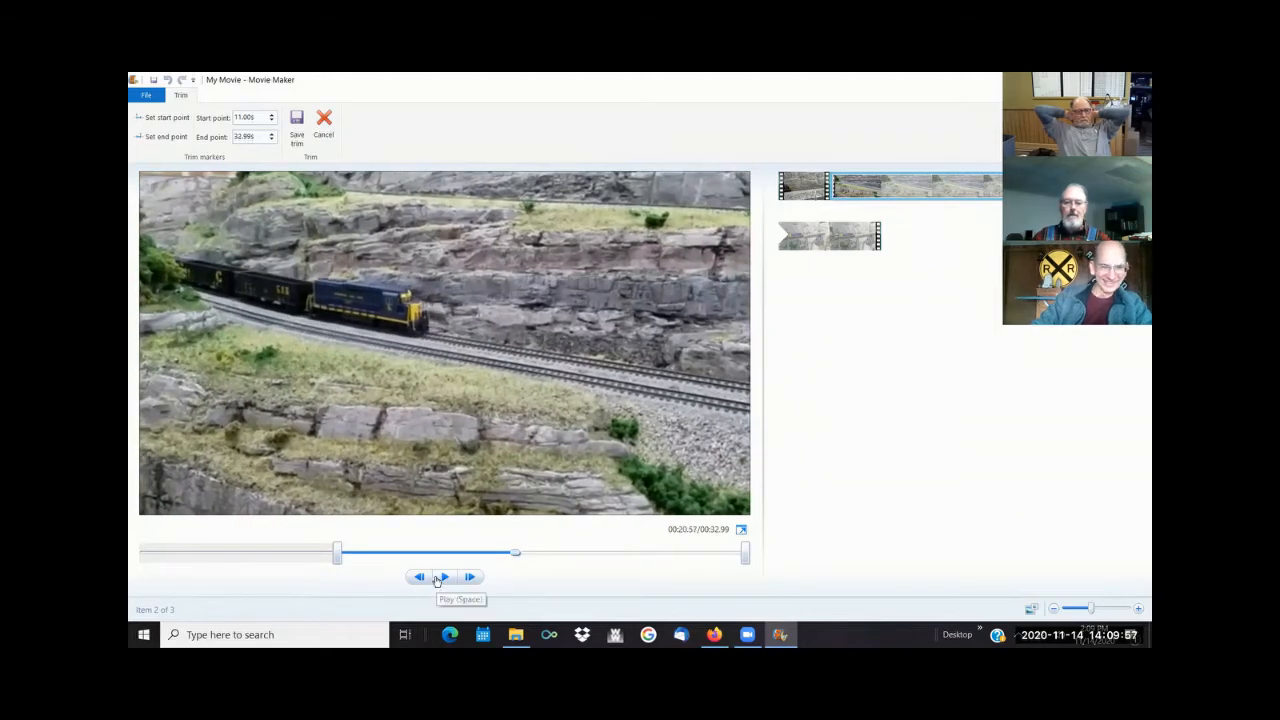
left_click(168, 136)
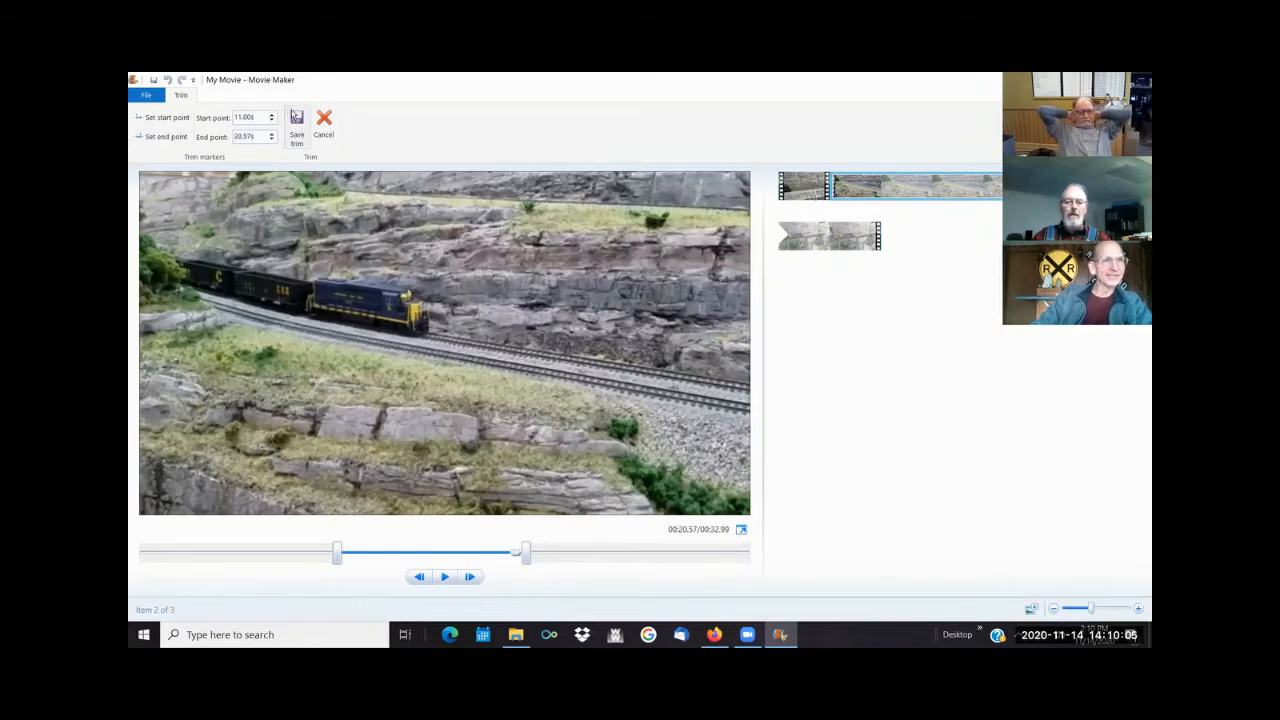
left_click(298, 120)
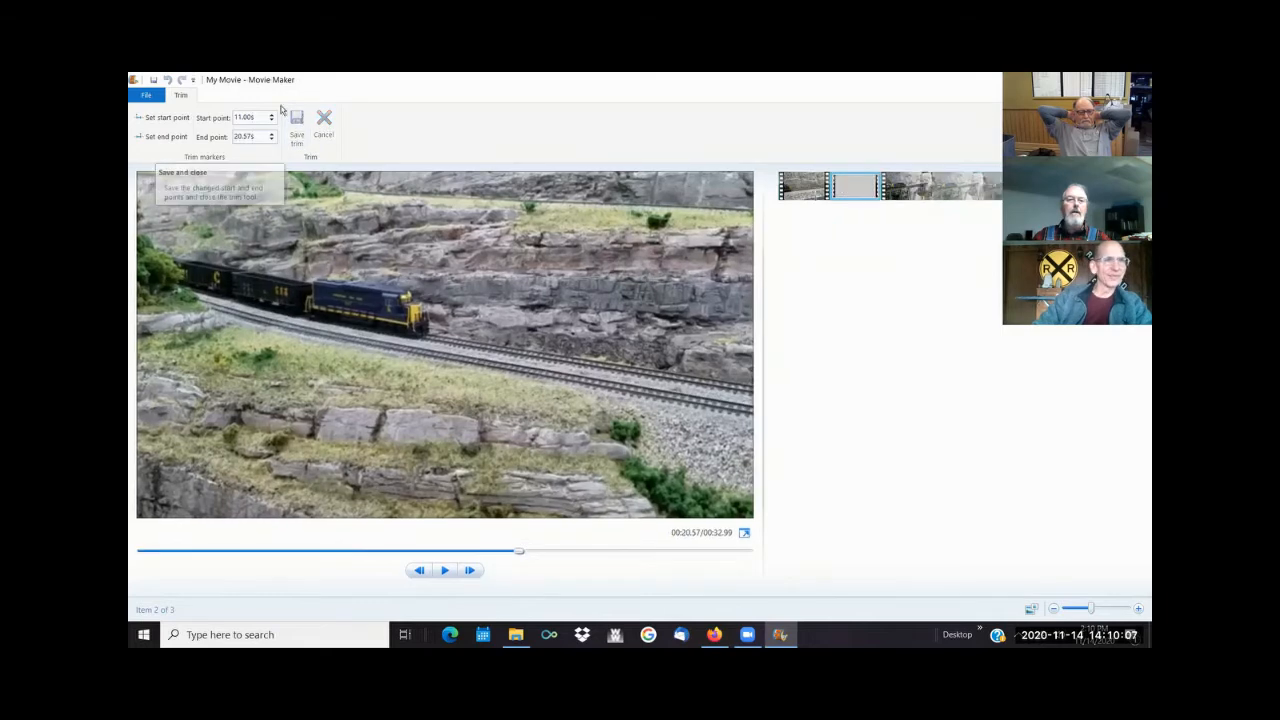
- Play the movie from near the end of the second clip into the trestle bridge clip to review the transition
left_click(183, 95)
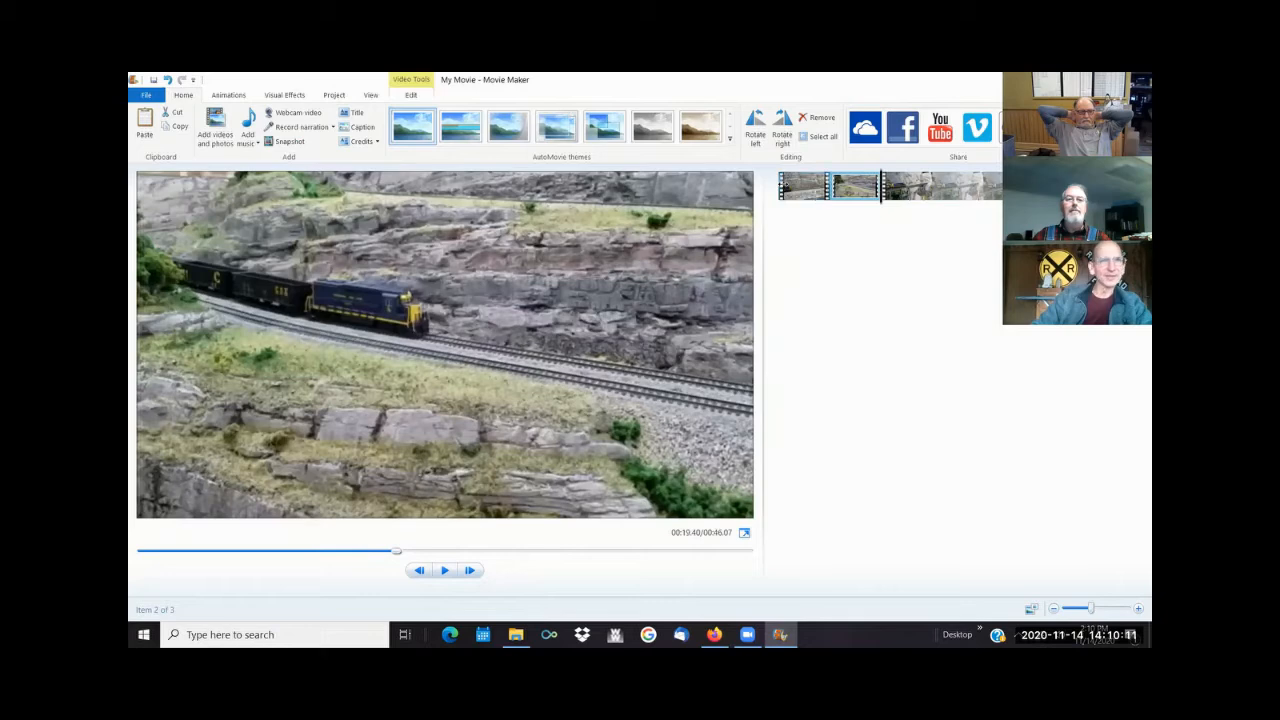
left_click(410, 95)
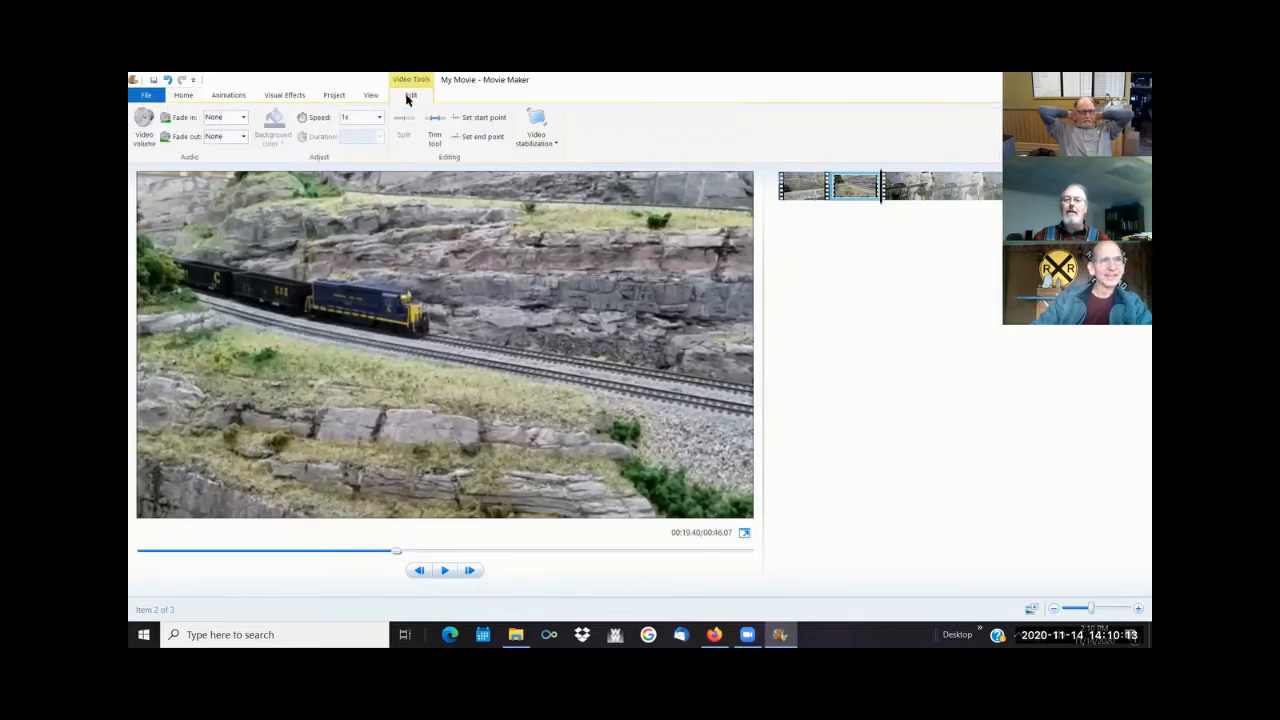
left_click(946, 196)
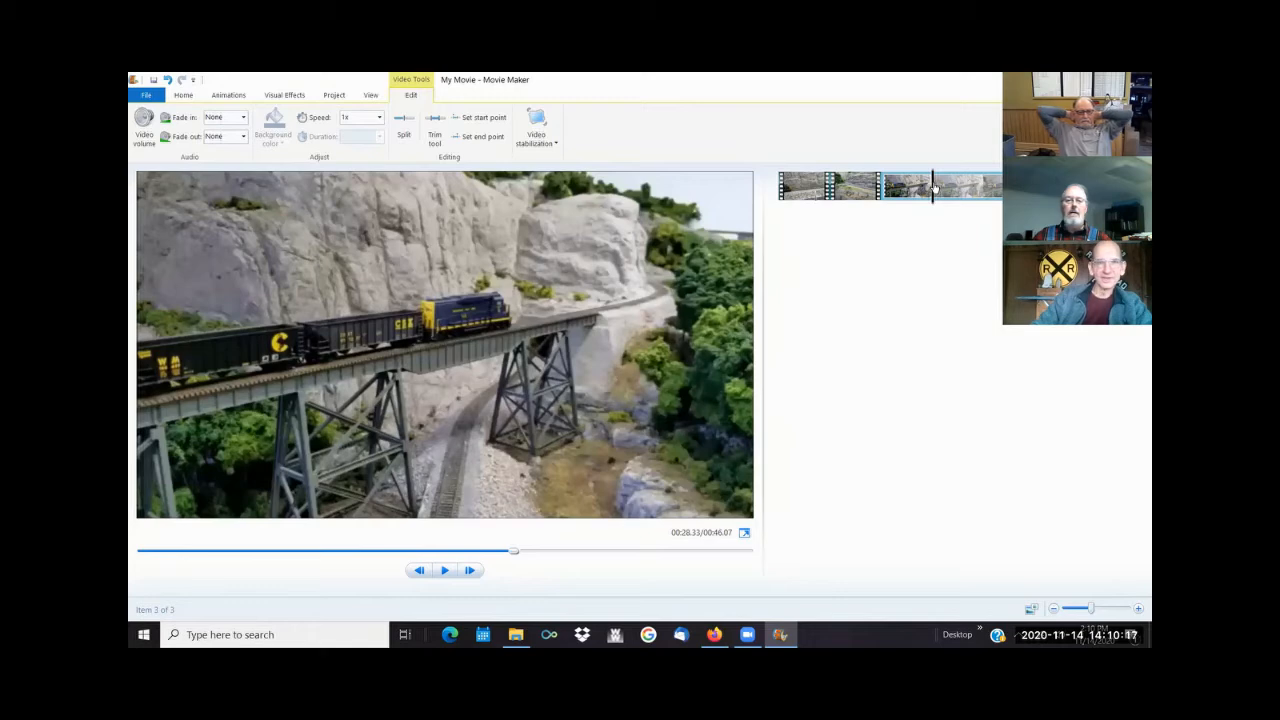
mouse_move(879, 198)
left_mouse_down()
mouse_move(891, 198)
mouse_move(873, 201)
left_mouse_up()
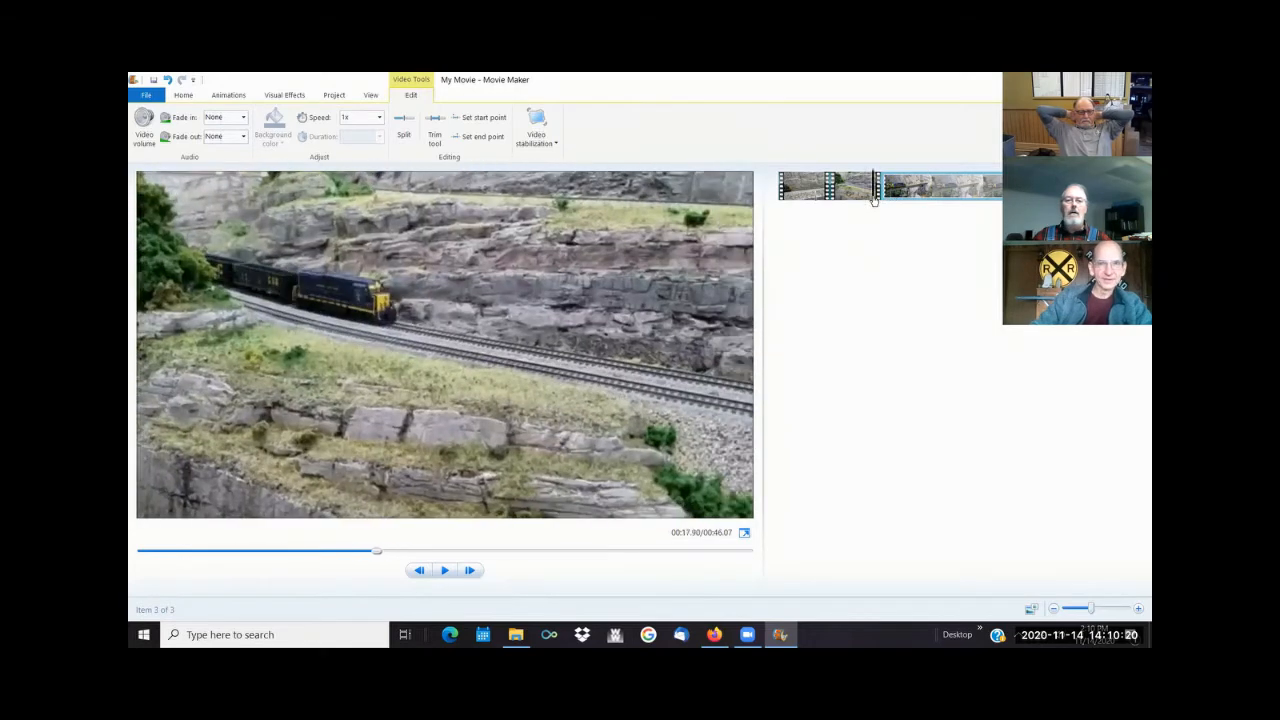
left_click(445, 570)
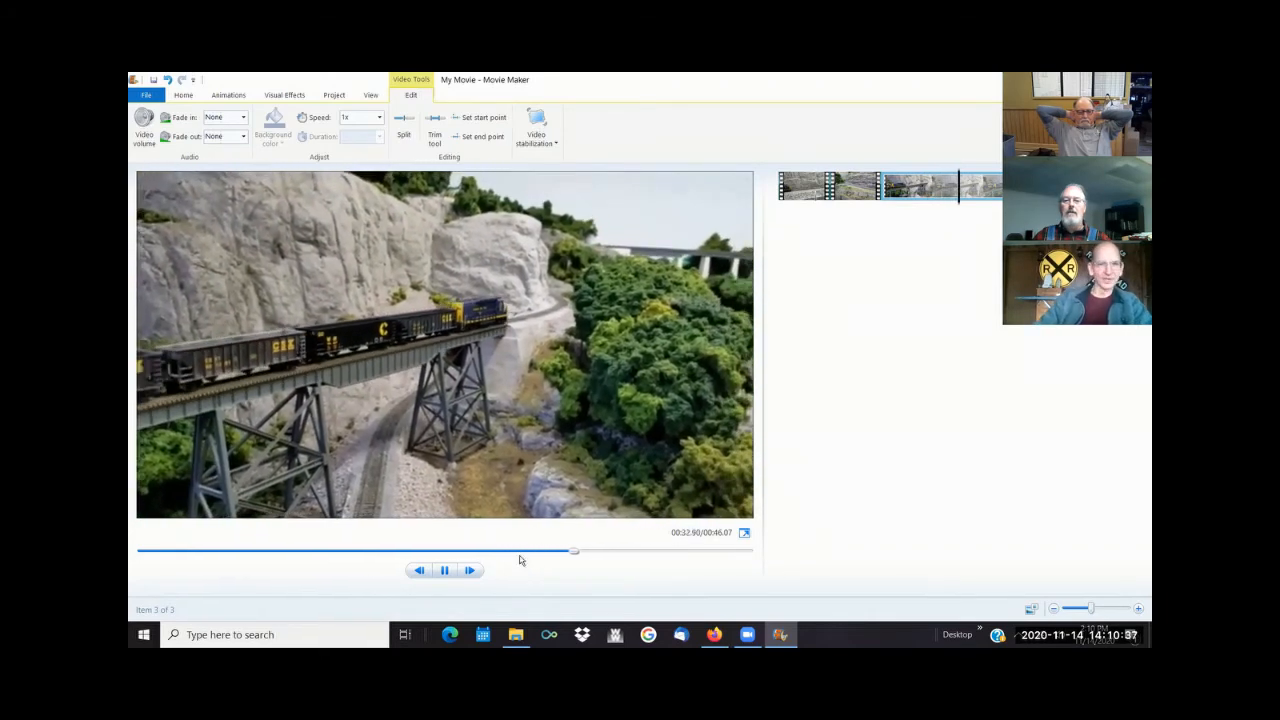
left_click(444, 570)
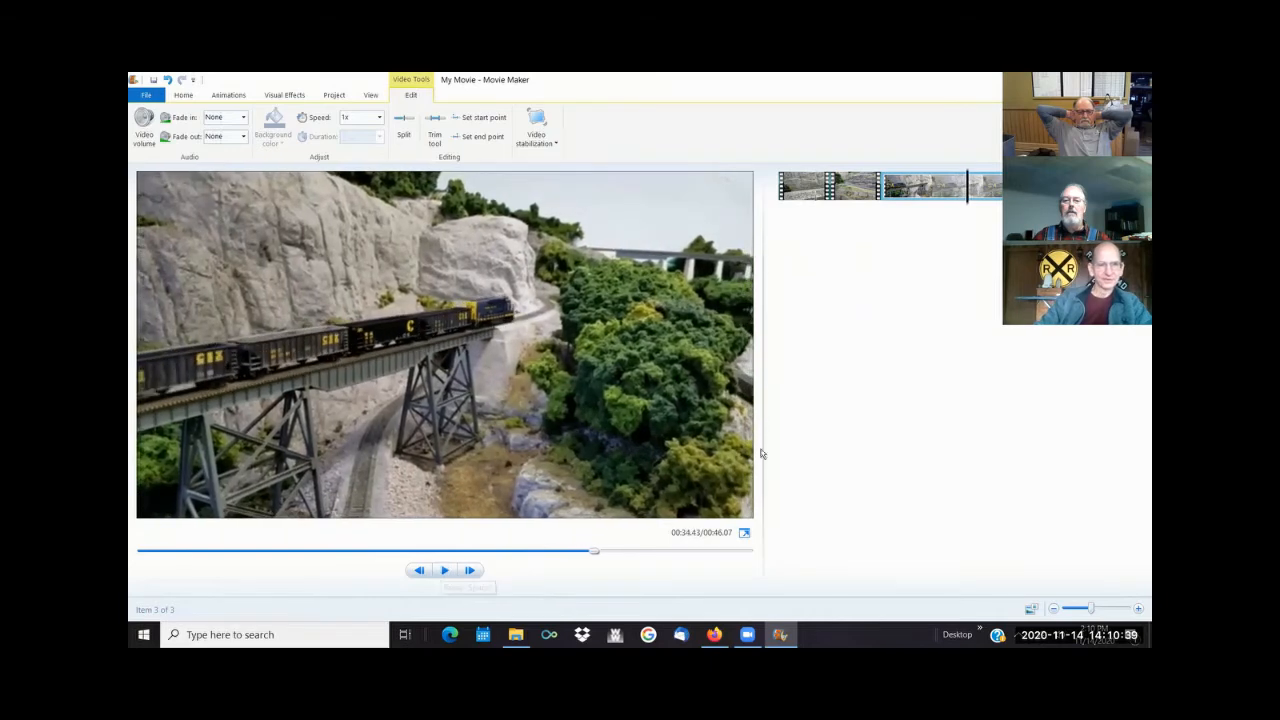
- Trim the trestle bridge clip by setting its start point at 00:20.30 and its end point at 00:31.40 on the project timeline
left_click_drag(966, 186, 886, 188)
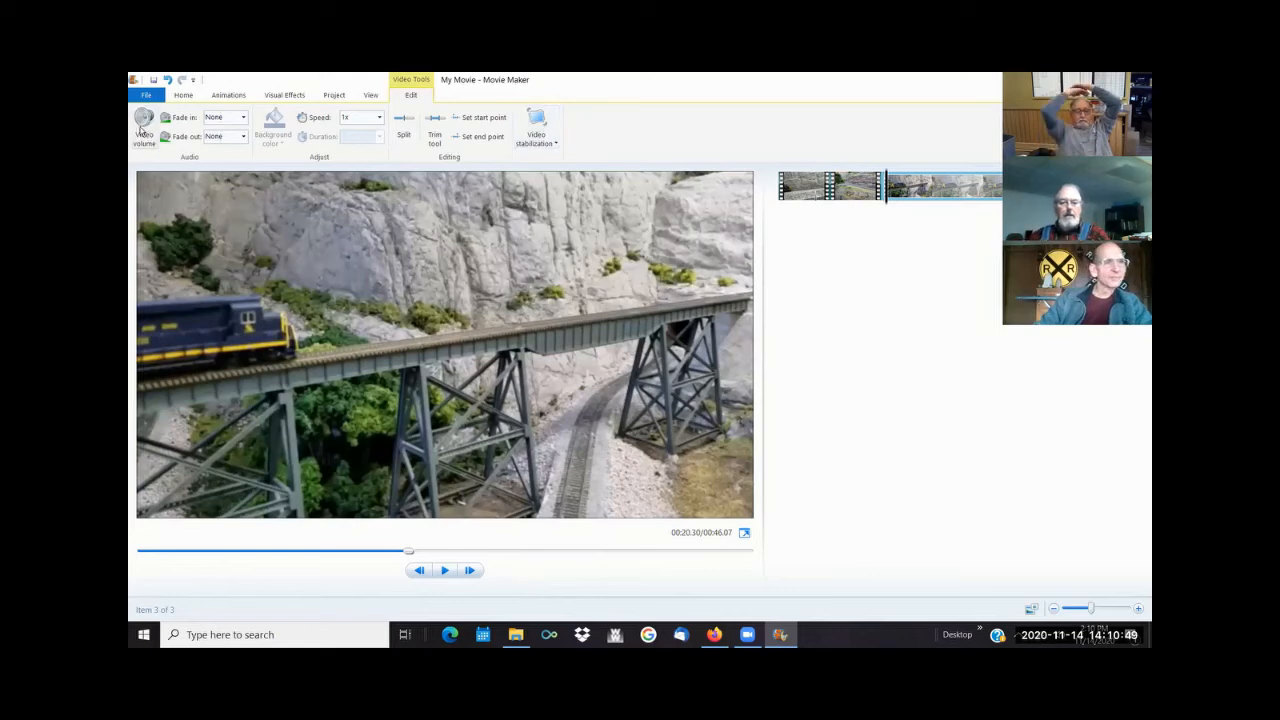
left_click(484, 118)
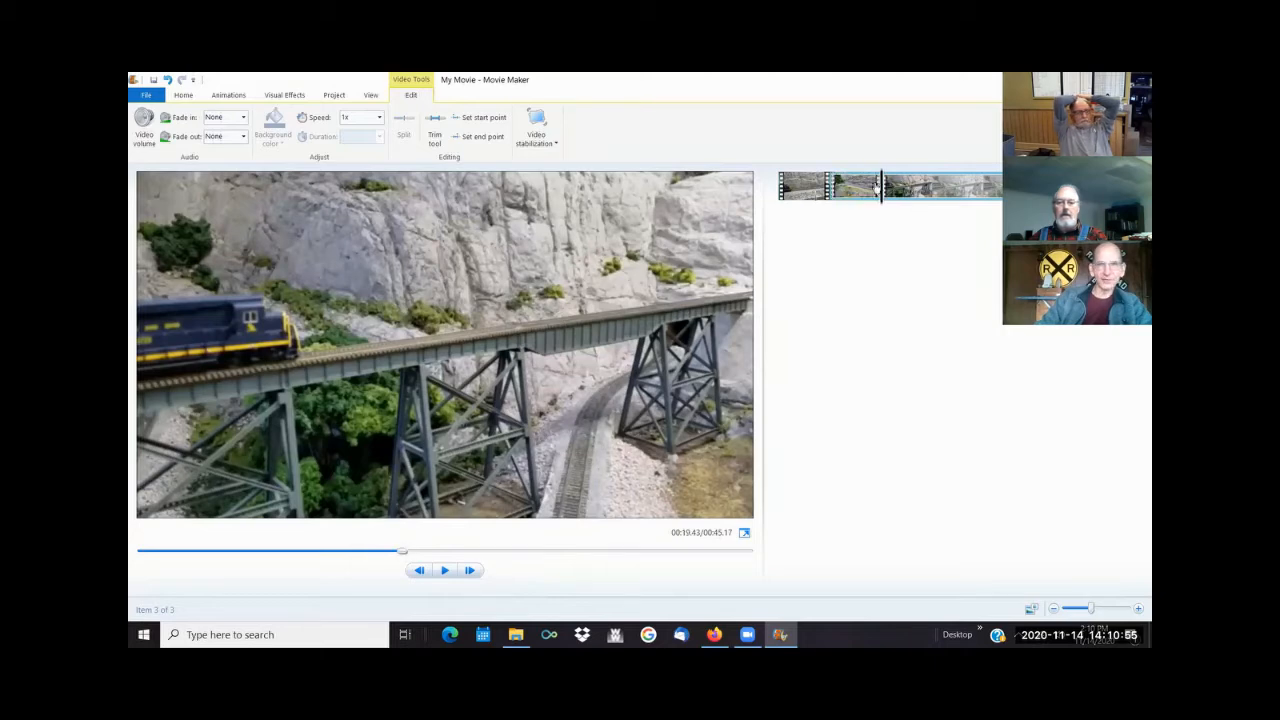
left_click_drag(885, 190, 954, 194)
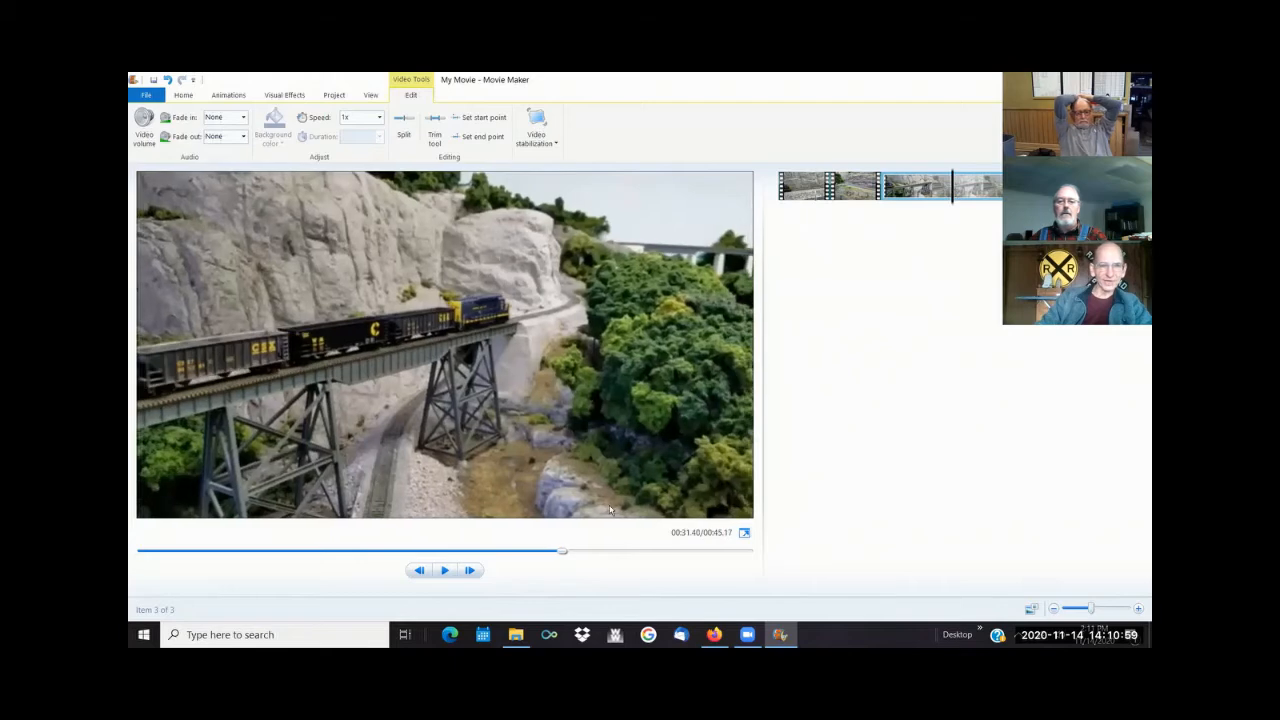
left_click(477, 139)
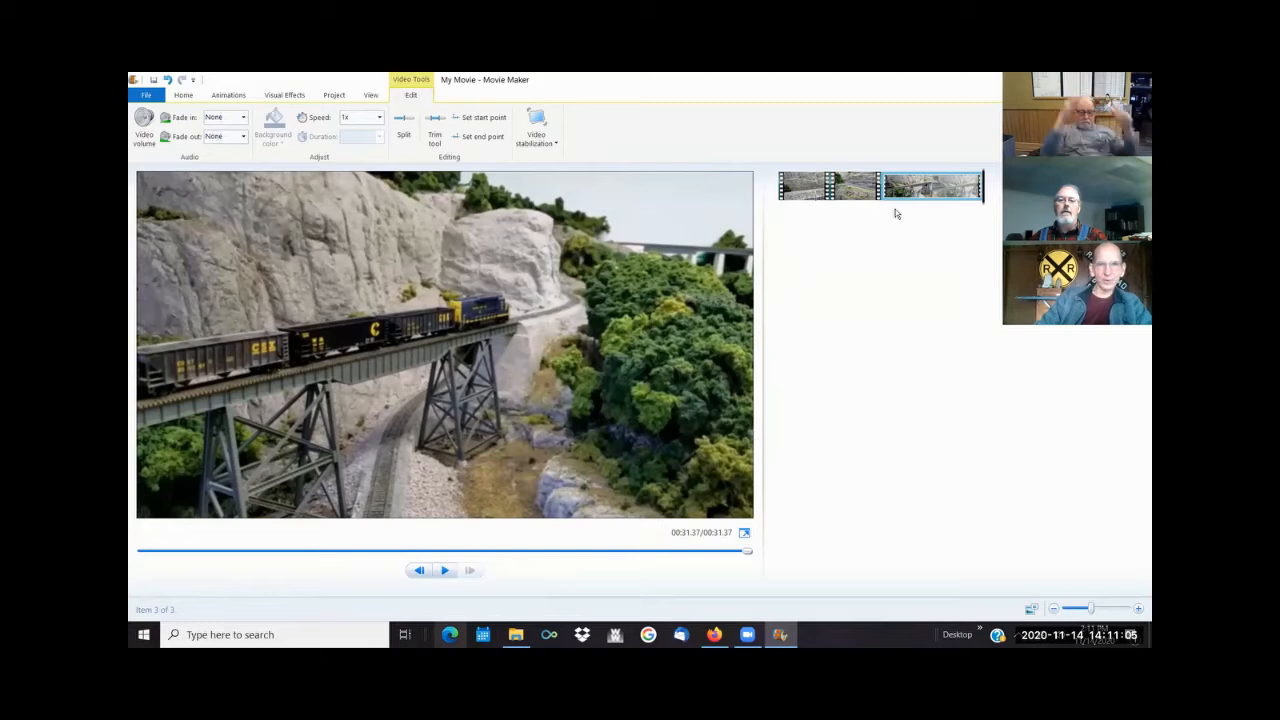
- Play the assembled movie from its beginning through the three trimmed clips, stopping during the trestle bridge clip
left_click(140, 555)
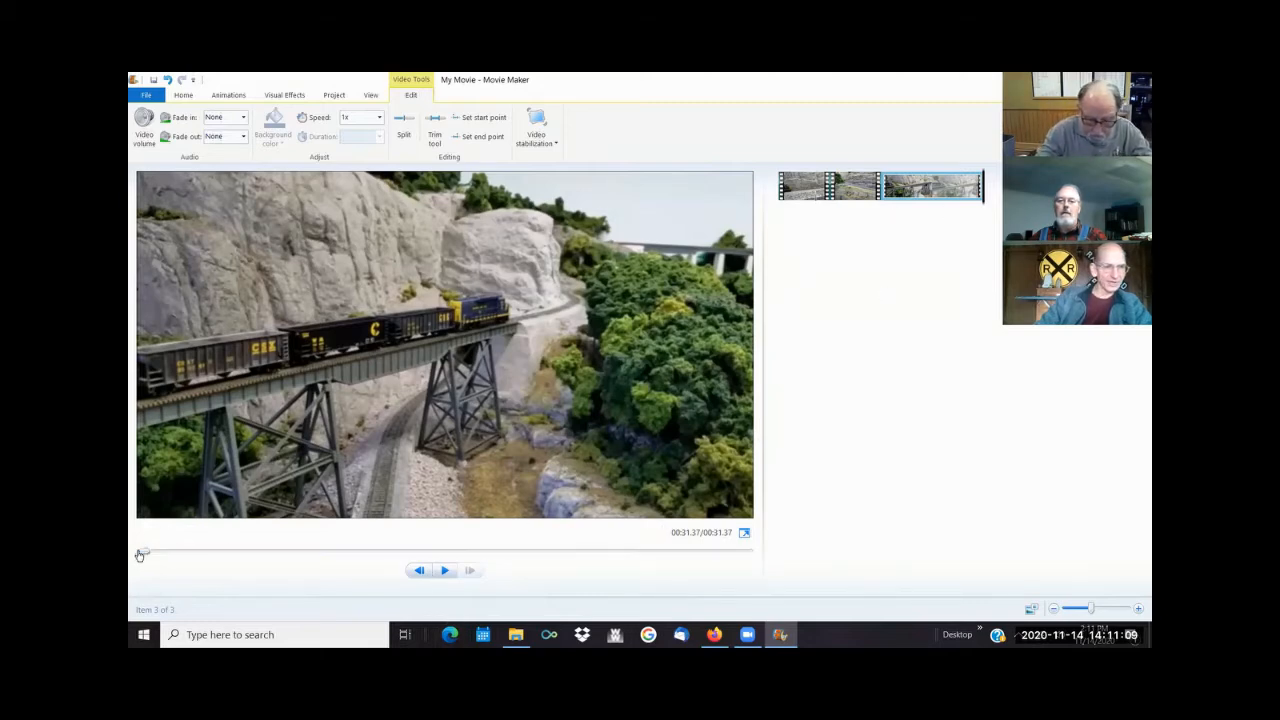
left_click(445, 572)
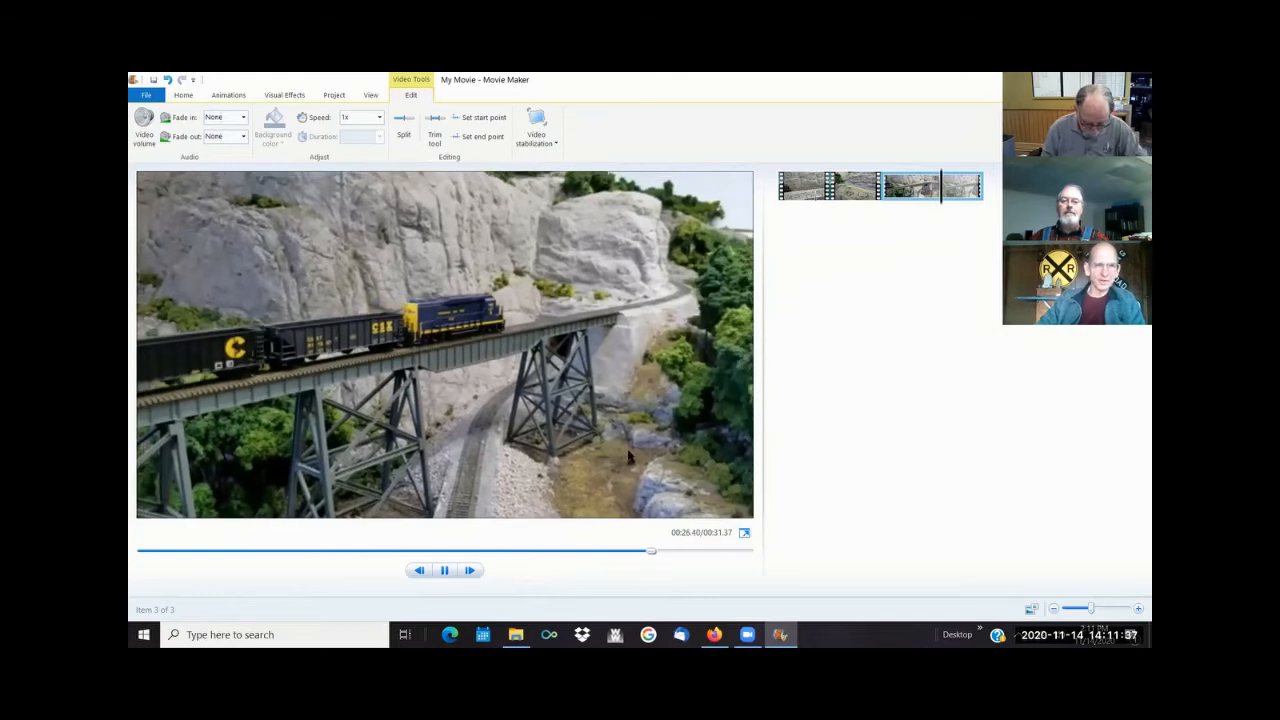
left_click(444, 571)
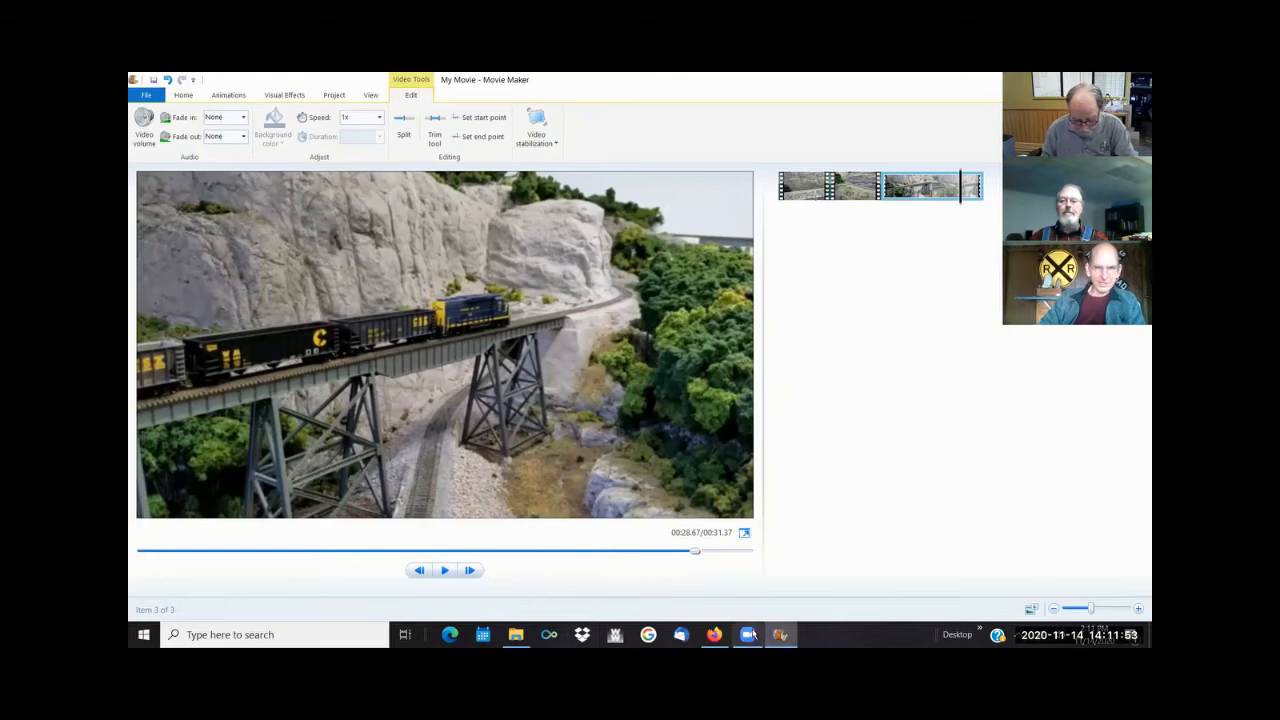
- Switch to Firefox and look through the saved bookmarks
left_click(716, 634)
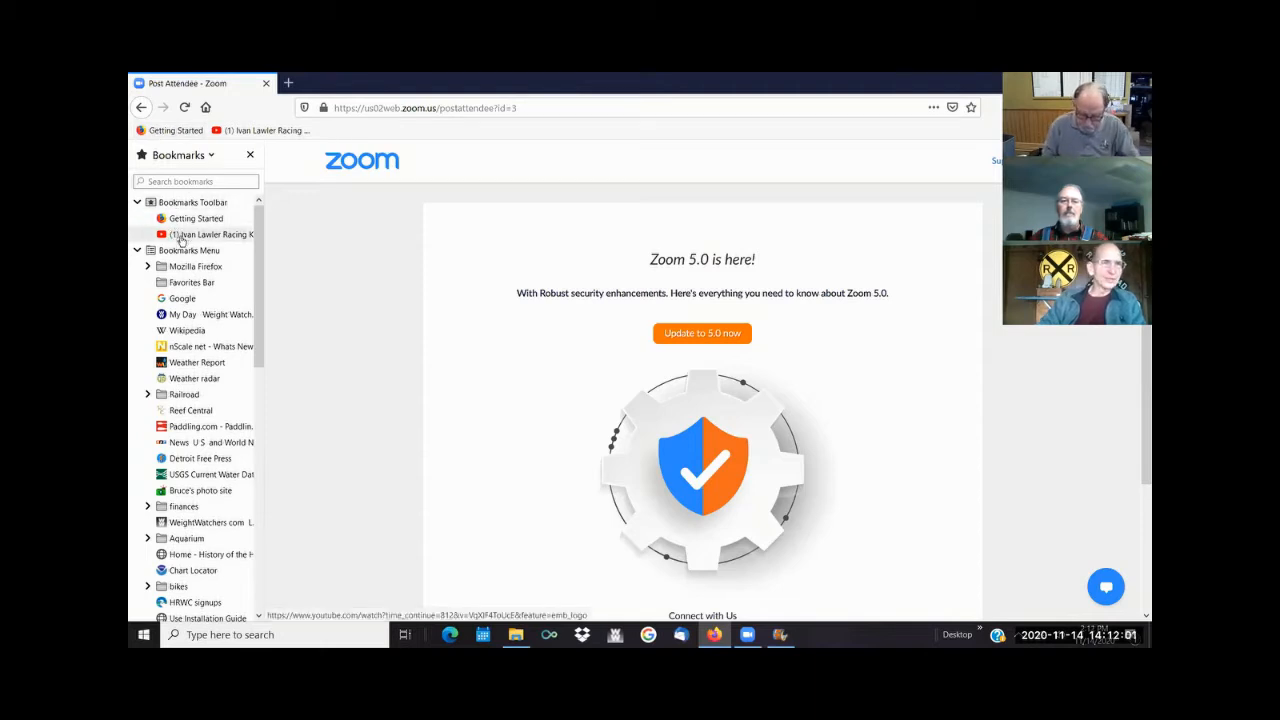
scroll(205, 290, "down", 10)
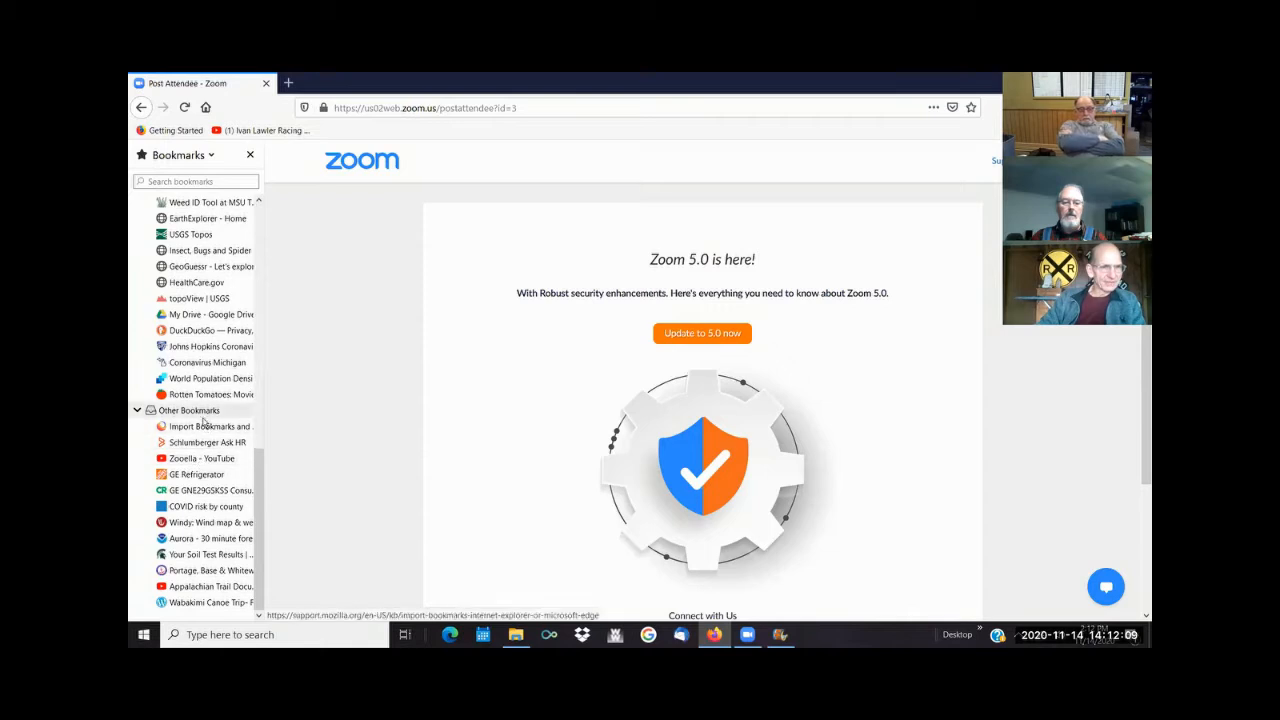
scroll(204, 426, "up", 10)
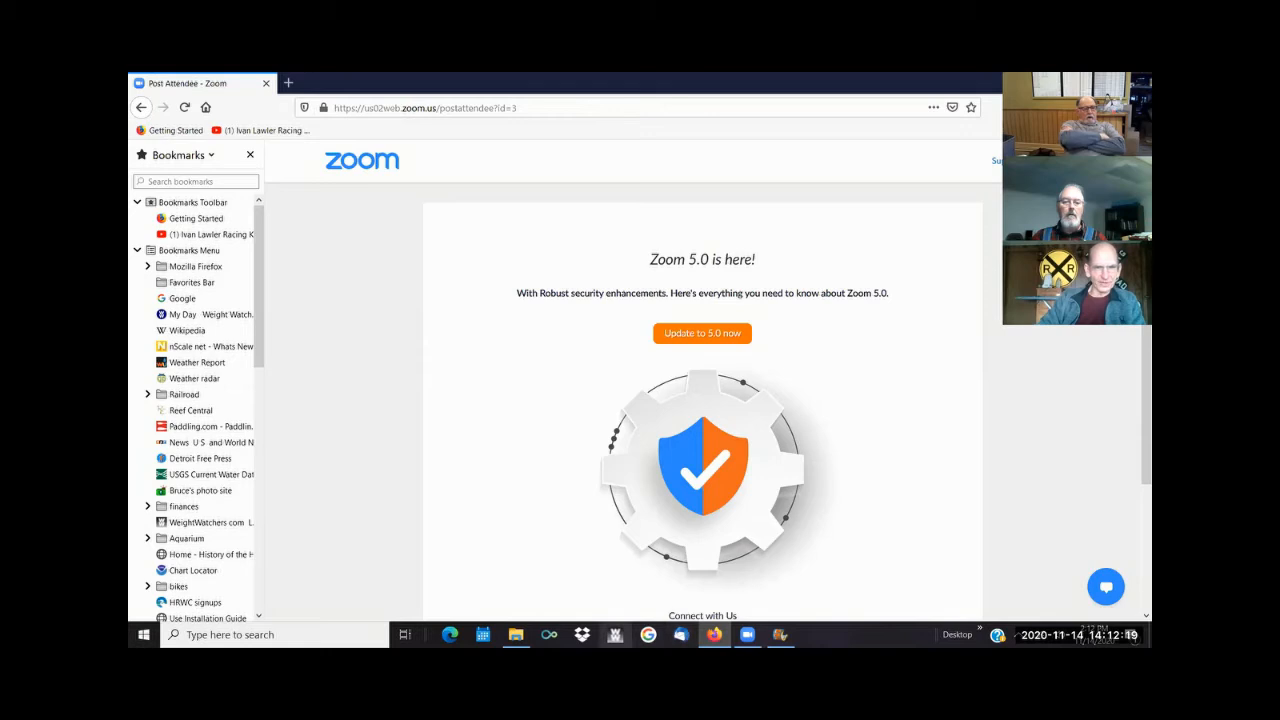
- Open Notes.rtf from the Film edit demo folder and read the railroad video hints down to the section on adding music
left_click(515, 634)
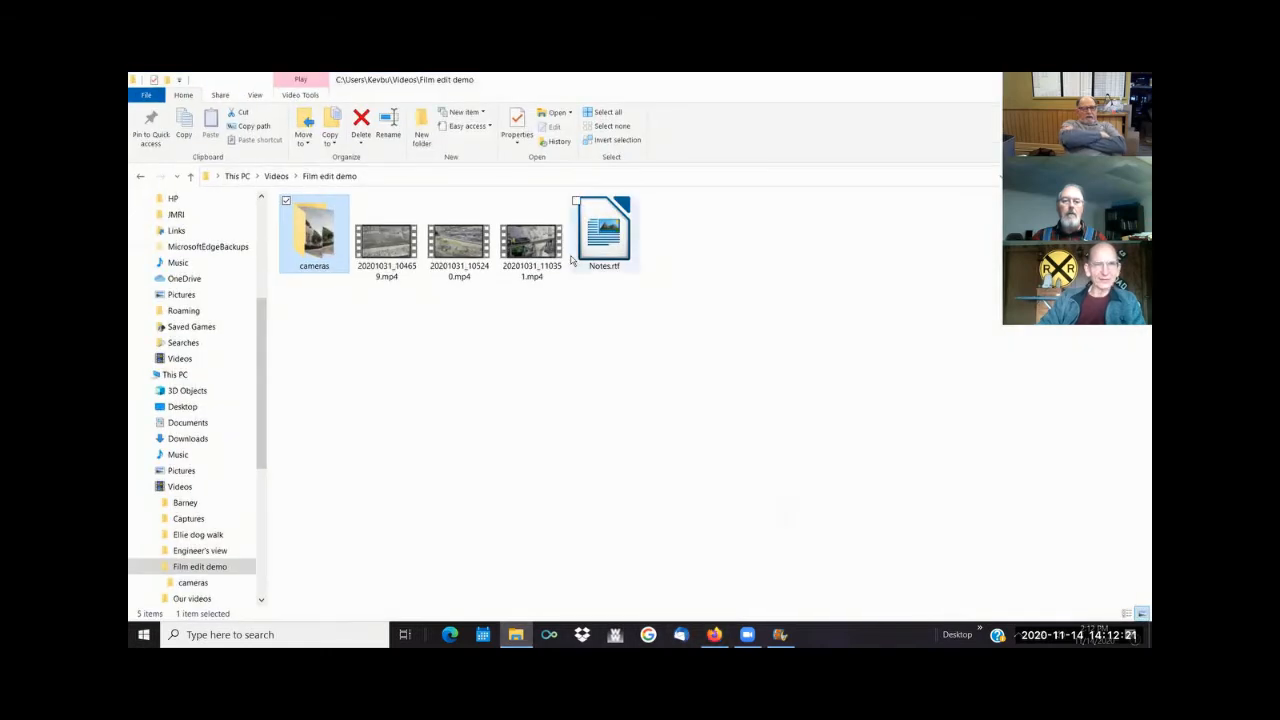
left_click(615, 233)
double_click(617, 236)
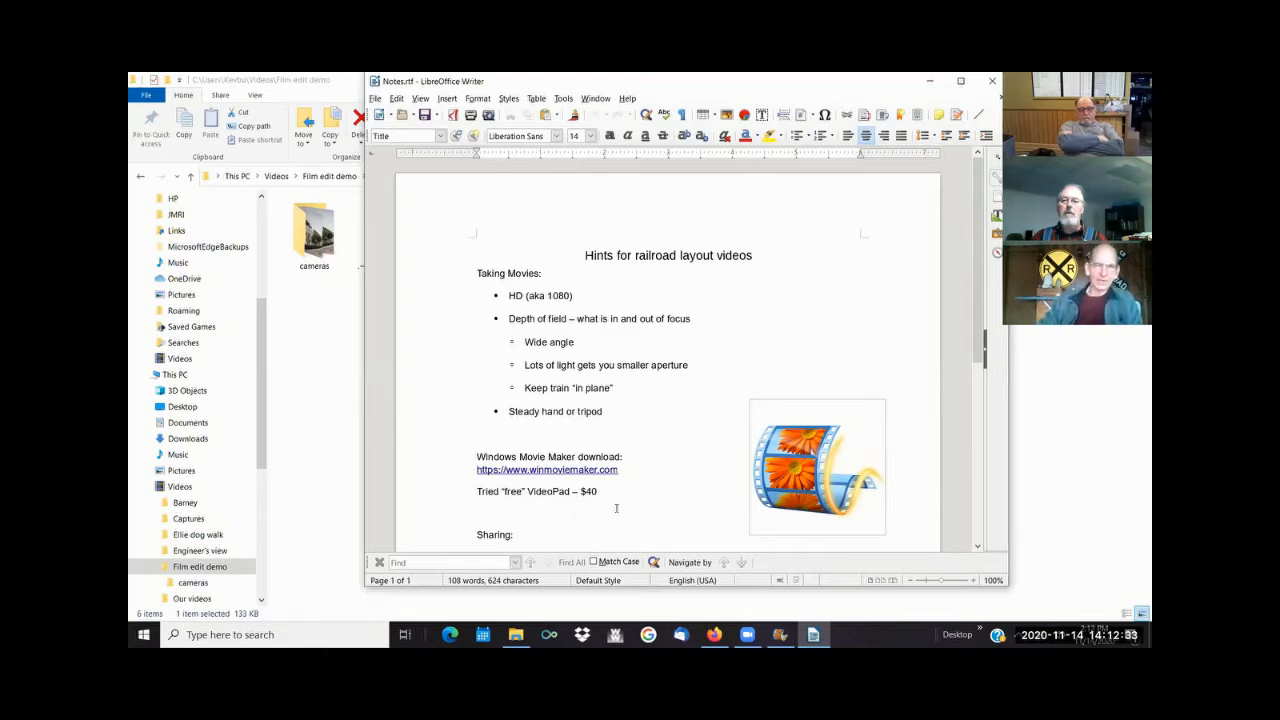
scroll(673, 440, "down", 2)
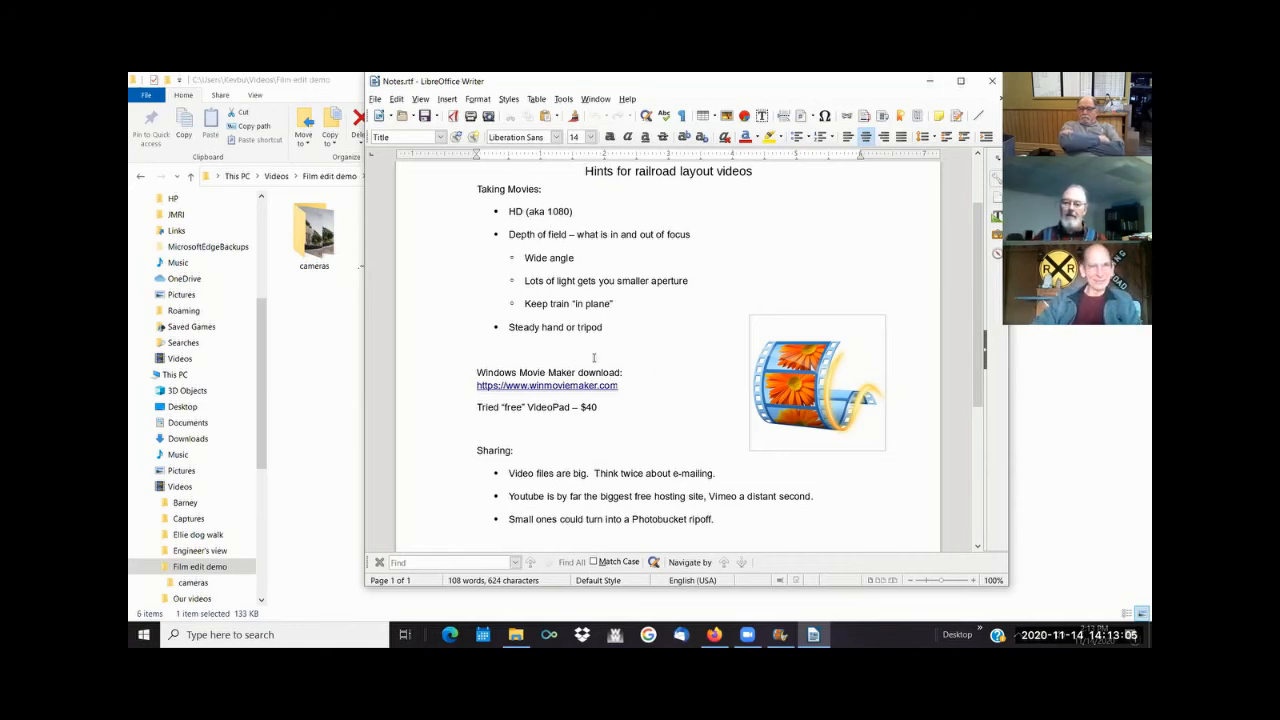
scroll(600, 352, "down", 3)
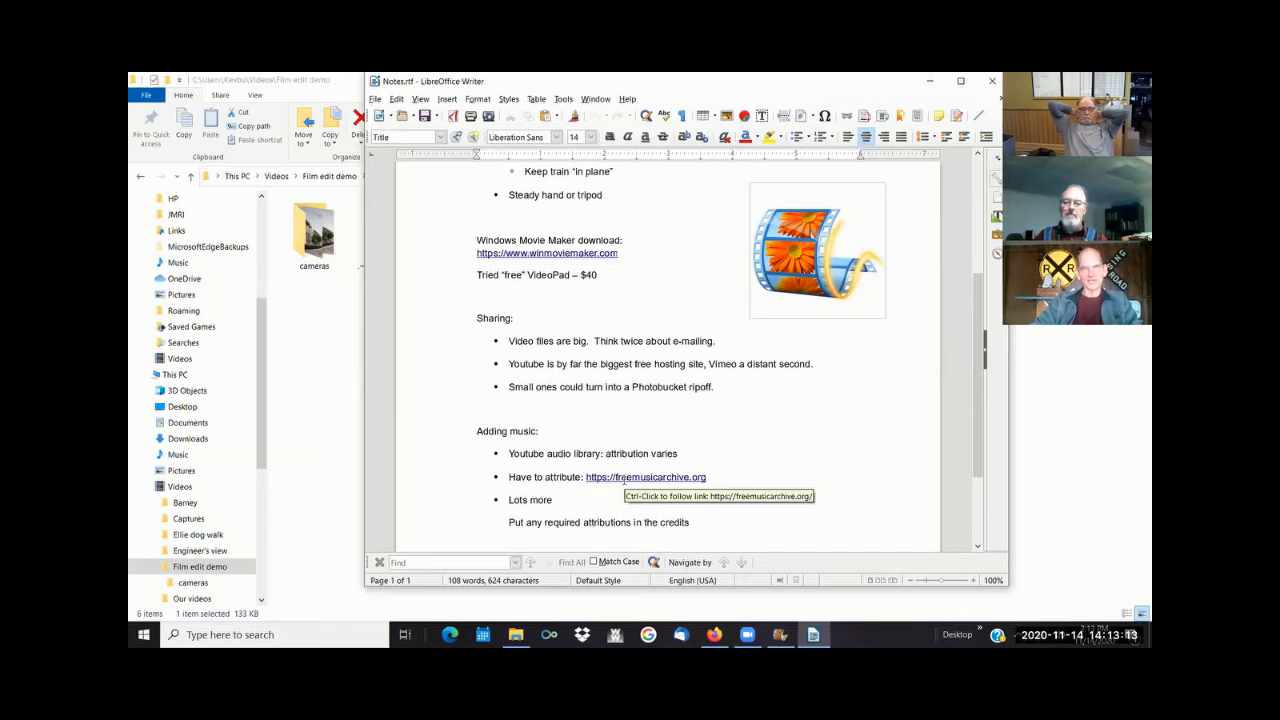
- Open the freemusicarchive.org link from the notes and look over the Free Music Archive home page
left_click(628, 481, "ctrl")
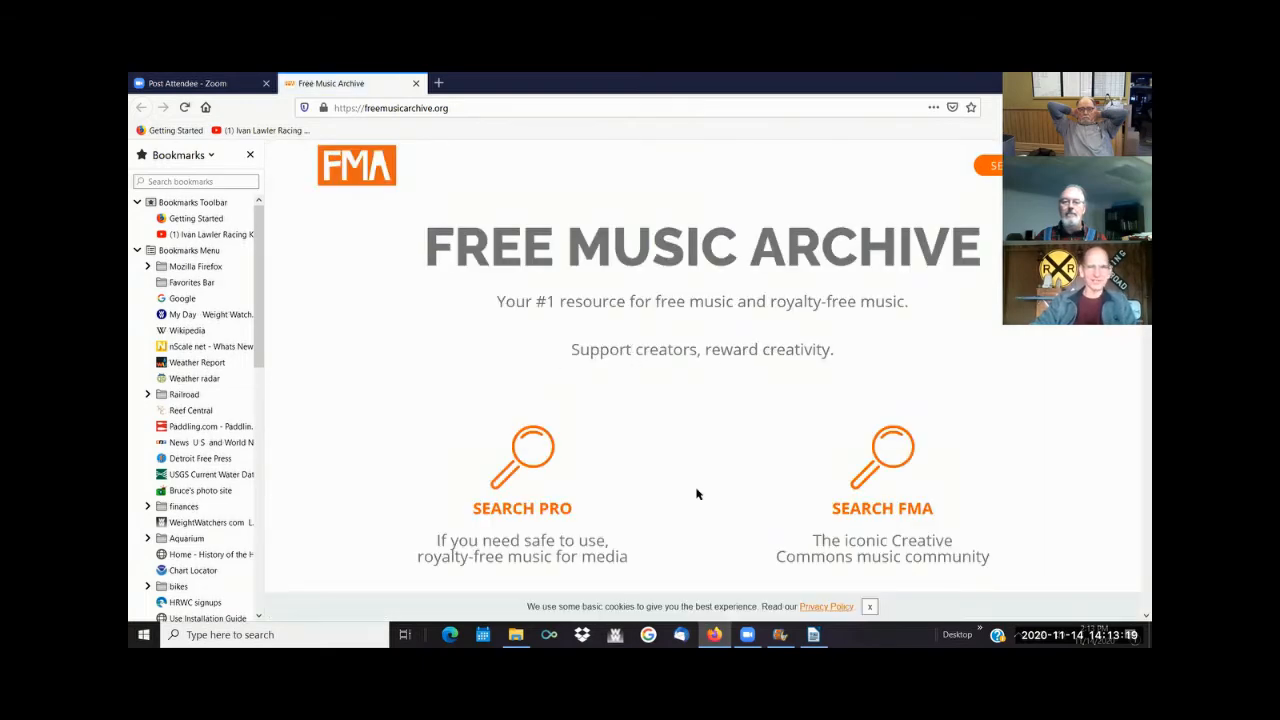
scroll(720, 337, "down", 5)
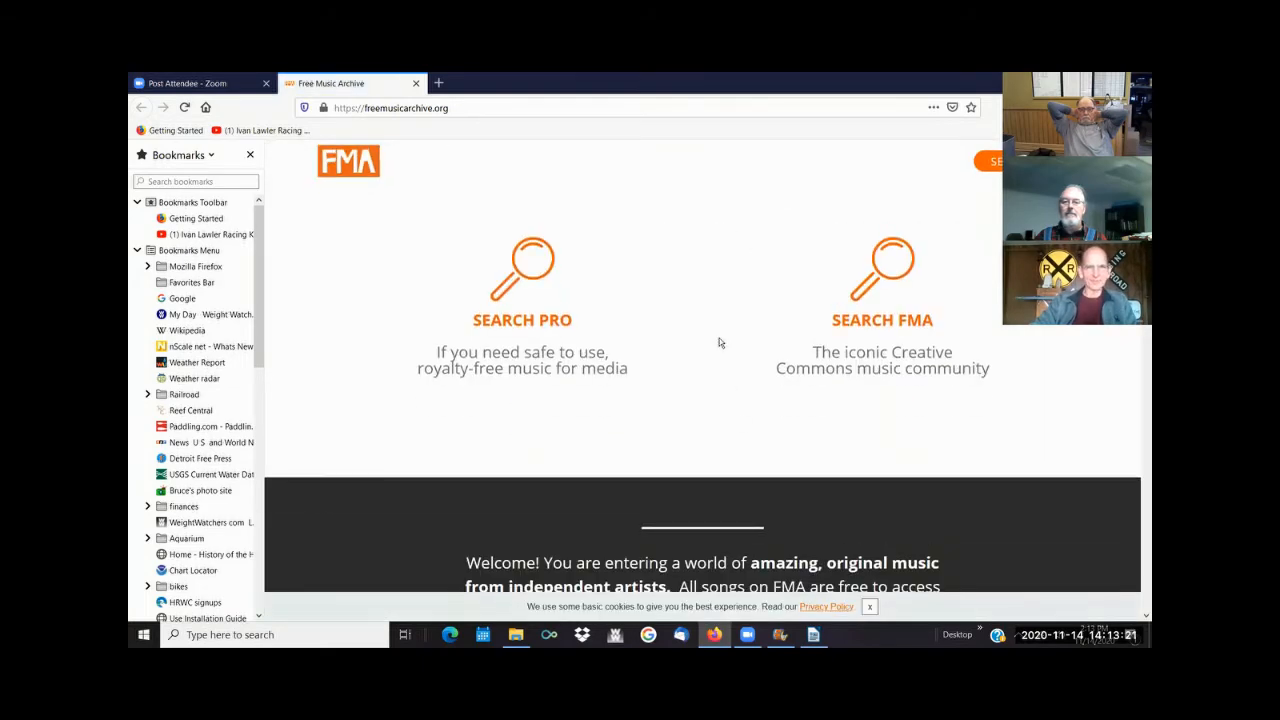
scroll(714, 335, "down", 4)
scroll(700, 350, "up", 9)
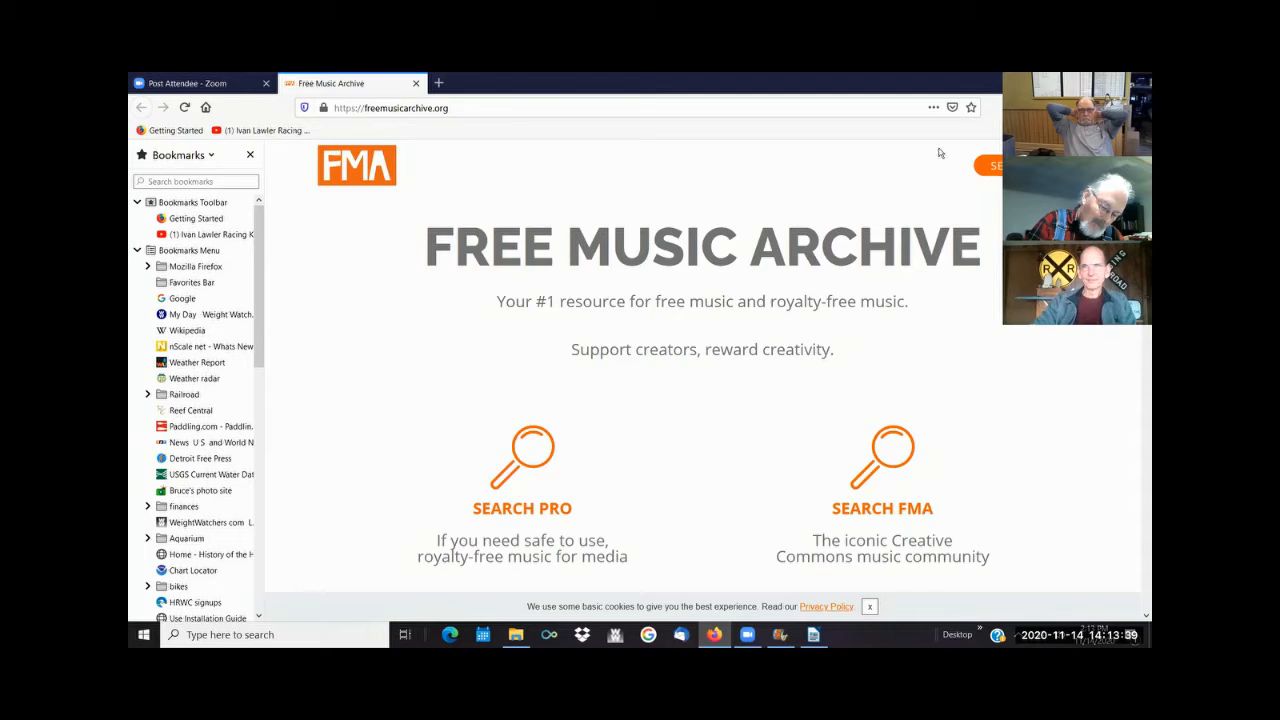
- Go to the Free Music Archive search page and browse the Jazz genre
left_click(988, 165)
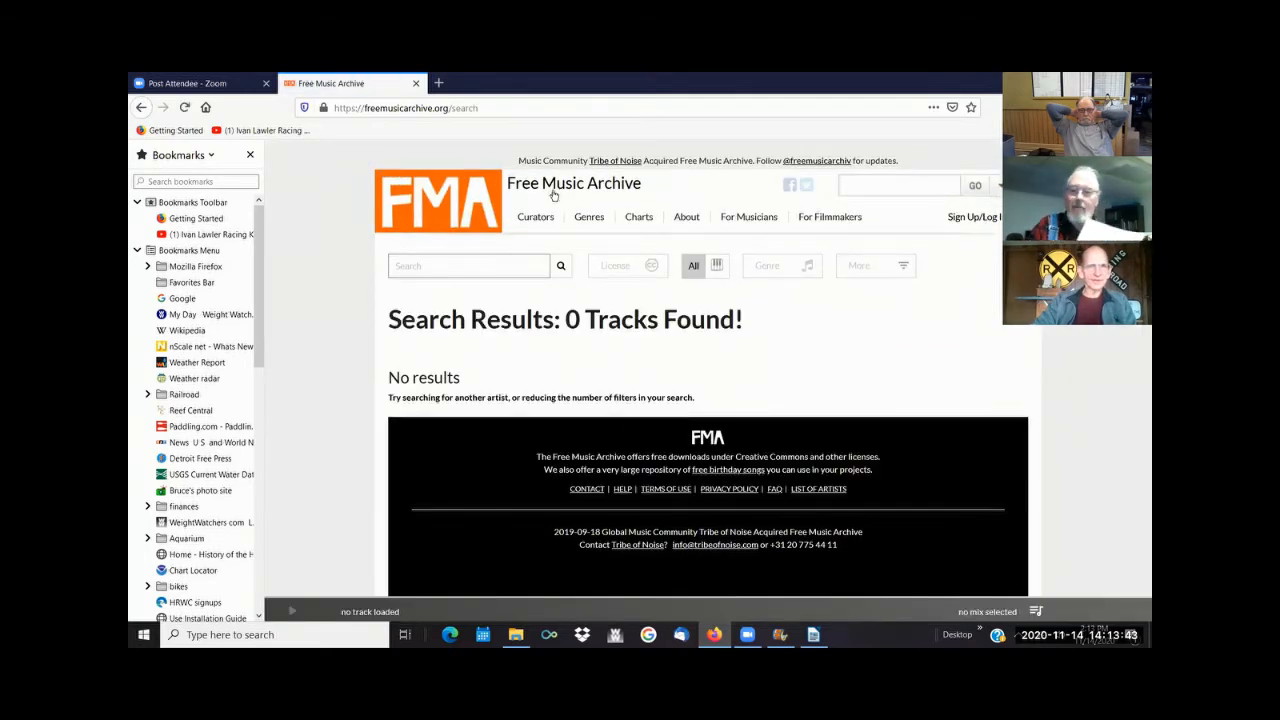
mouse_move(593, 222)
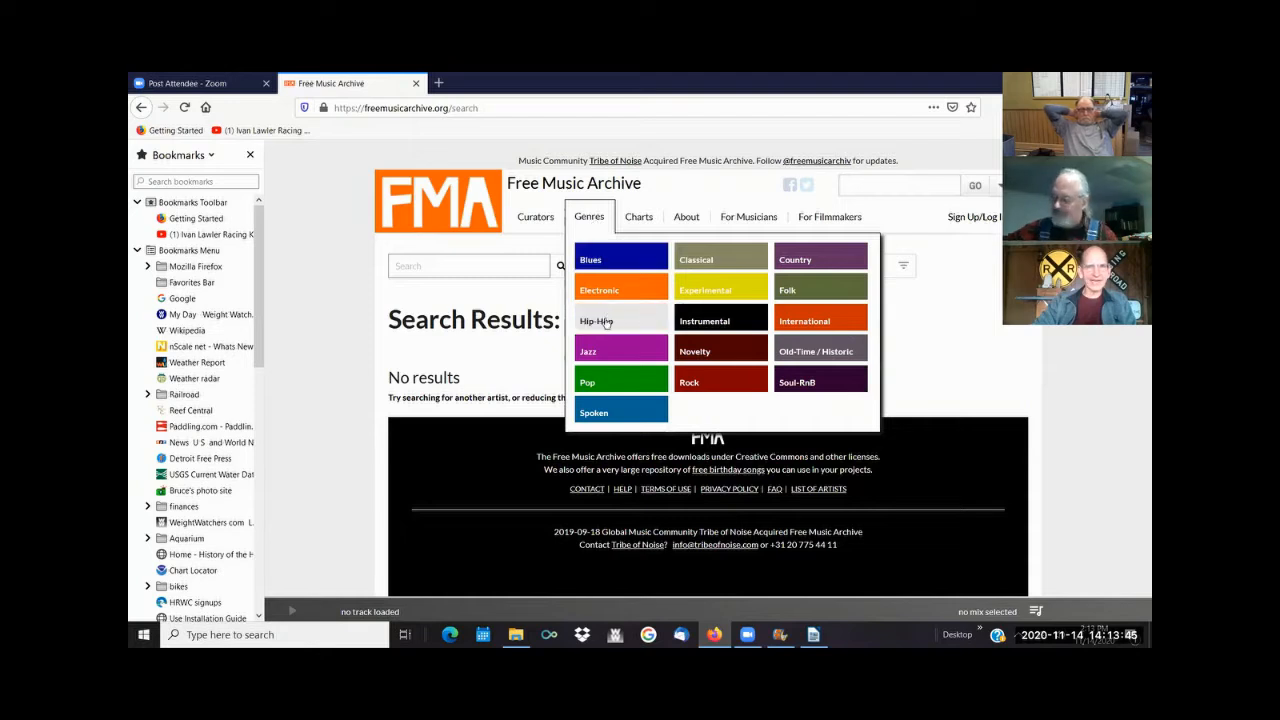
left_click(598, 353)
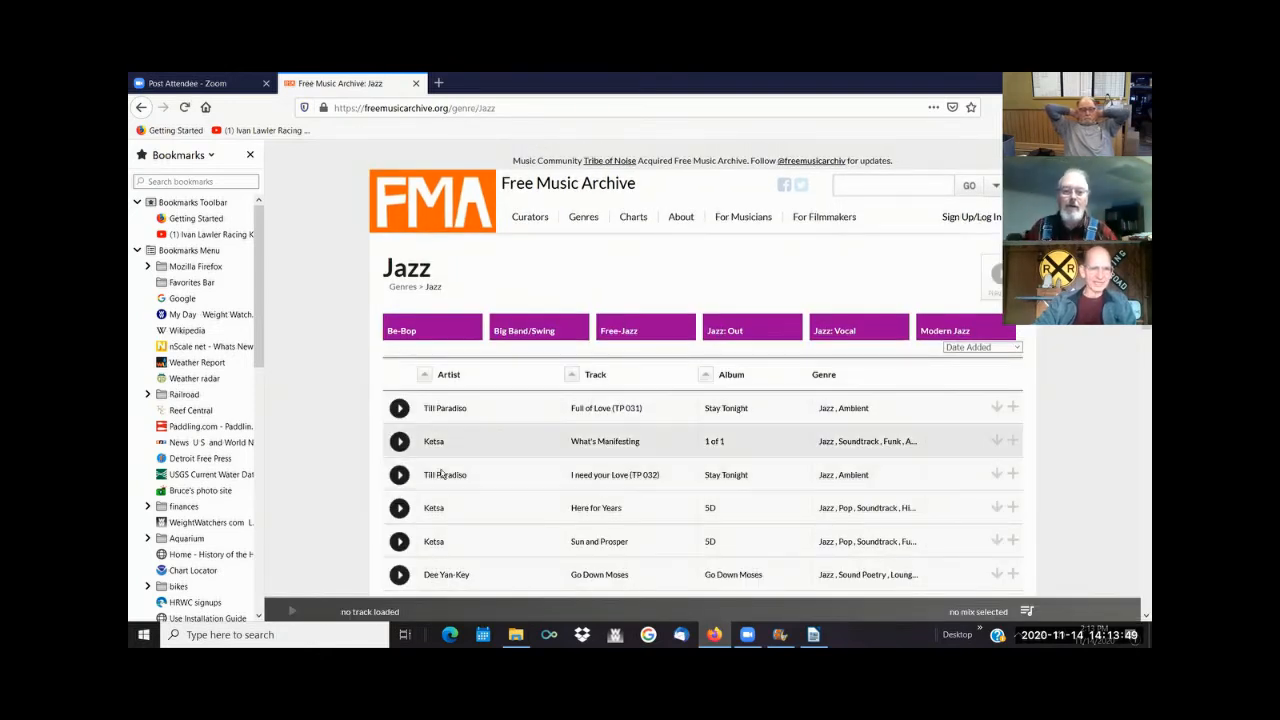
- Preview the track "Thinking Free" in the Jazz list for a few seconds and pause it
scroll(481, 436, "down", 1)
scroll(481, 436, "down", 3)
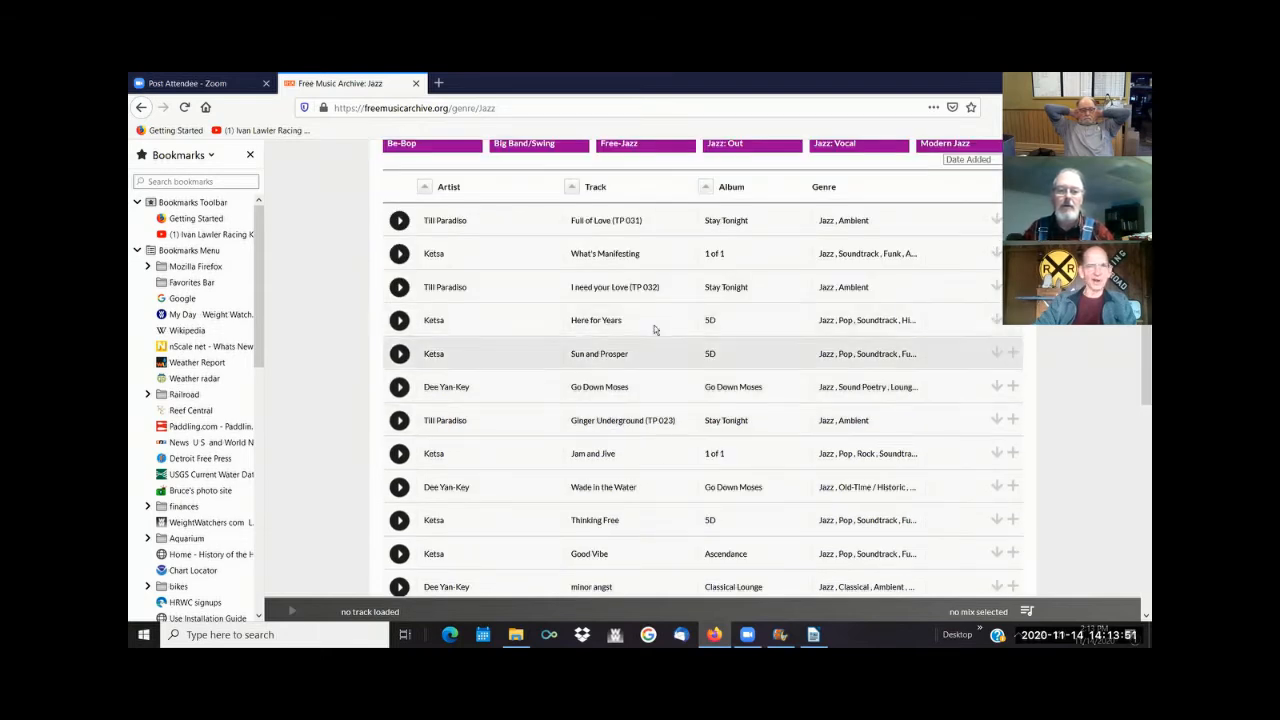
left_click(399, 520)
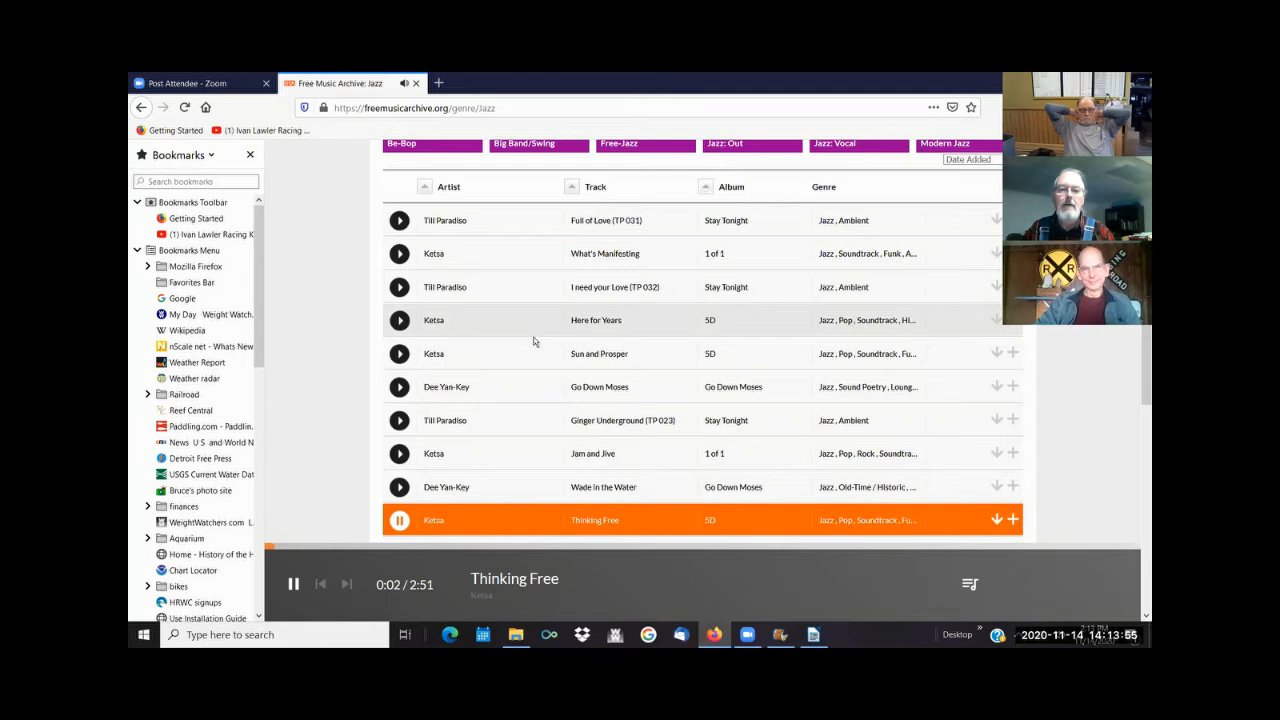
left_click(399, 520)
- Look through the rest of the Jazz tracks, preview "Woke up This Morning - Jazz Organ" briefly and pause it
scroll(475, 372, "down", 5)
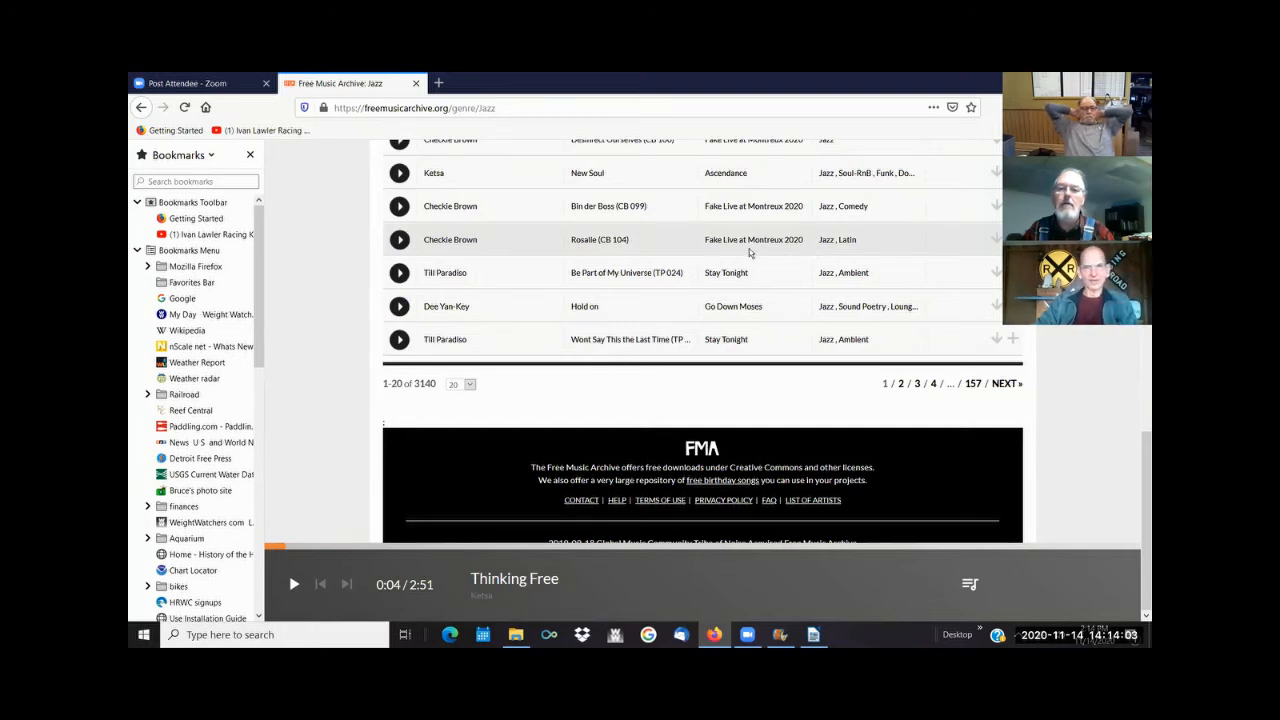
scroll(760, 290, "up", 5)
scroll(762, 304, "up", 3)
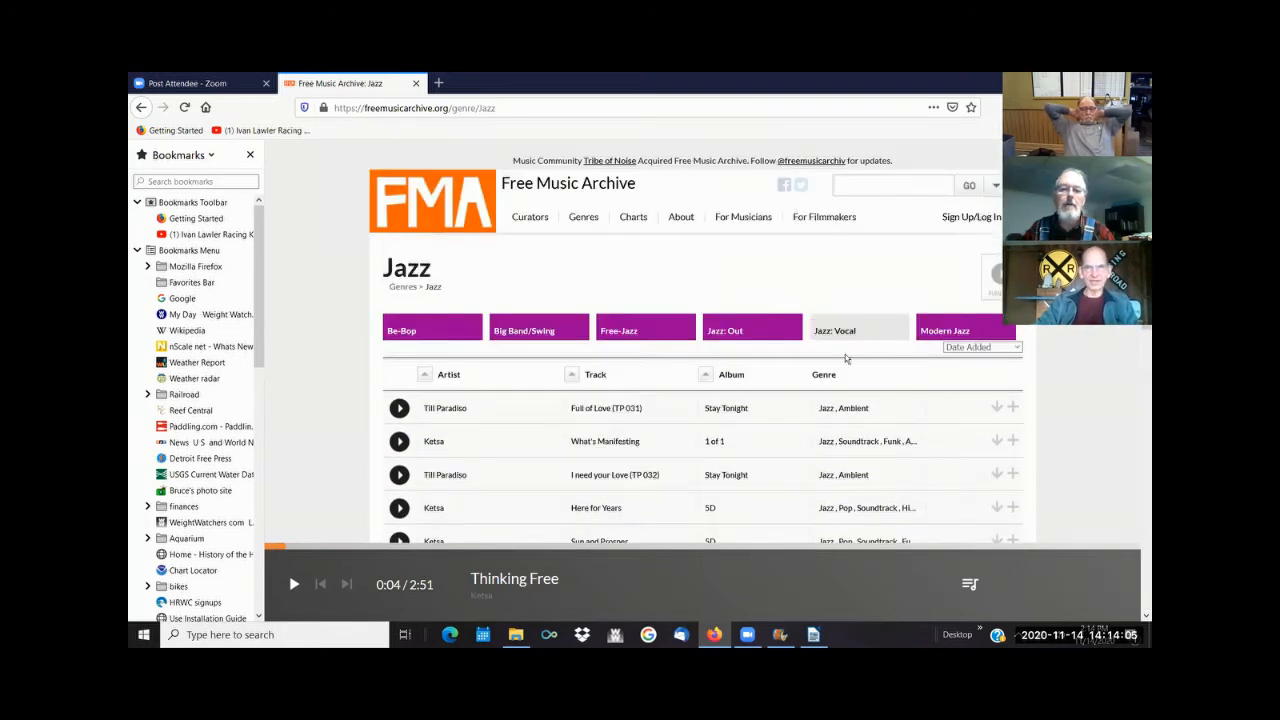
scroll(795, 387, "down", 2)
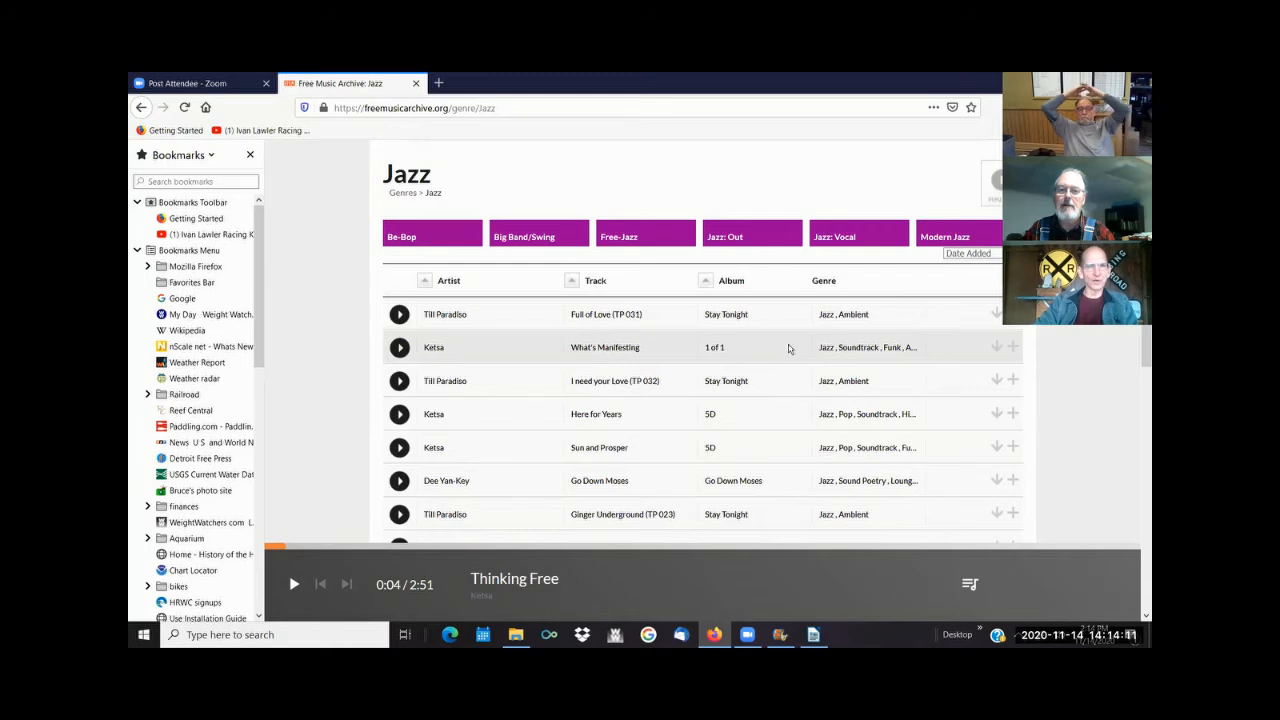
scroll(786, 357, "down", 2)
scroll(788, 356, "down", 2)
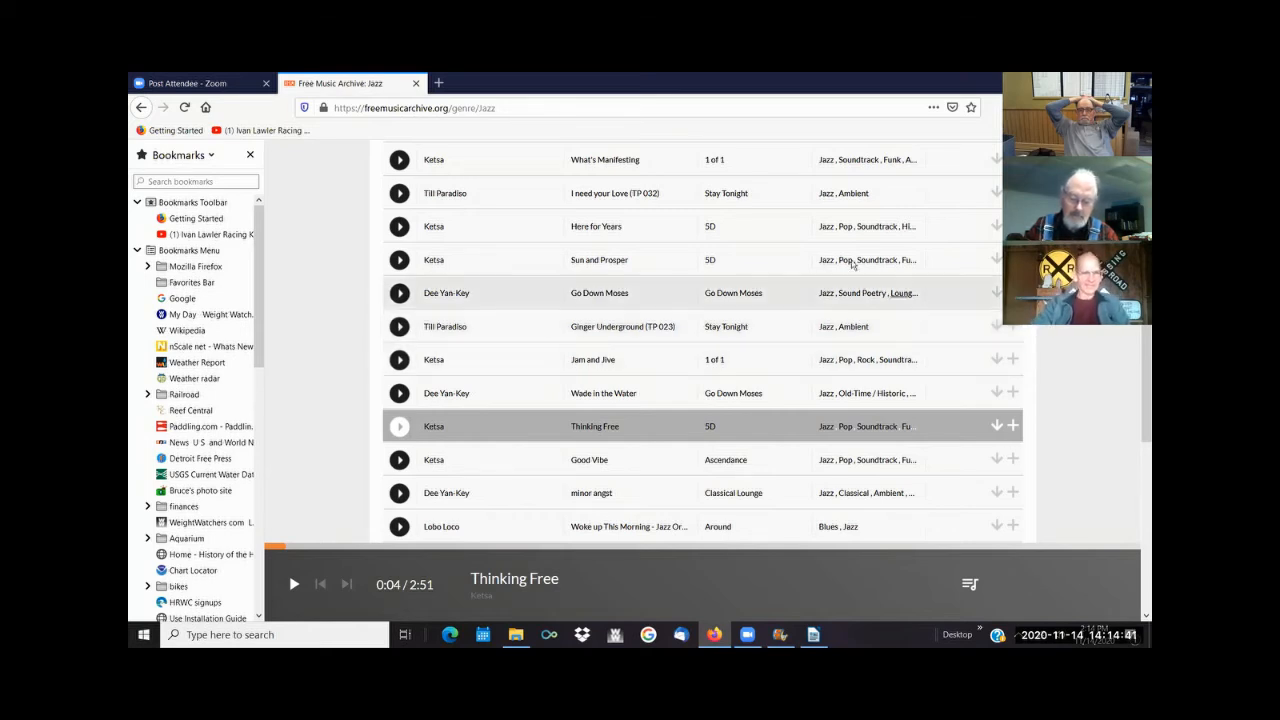
scroll(543, 357, "down", 2)
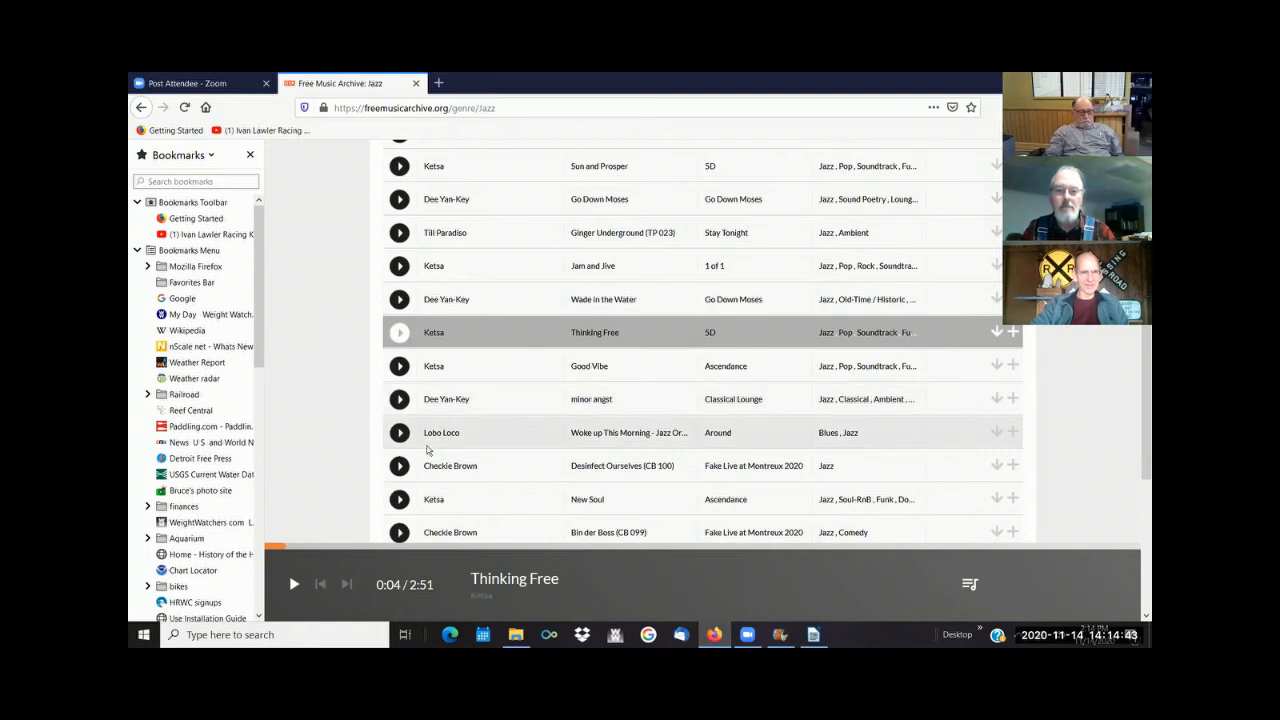
left_click(399, 434)
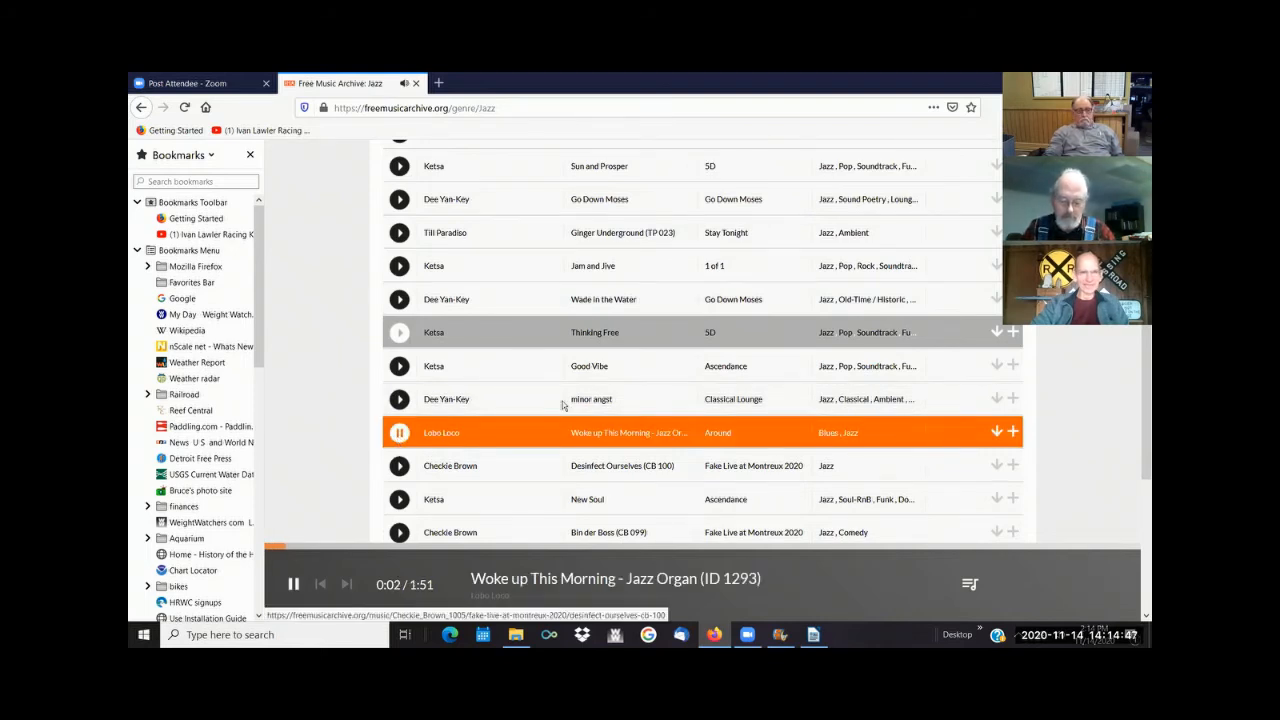
scroll(568, 427, "up", 1)
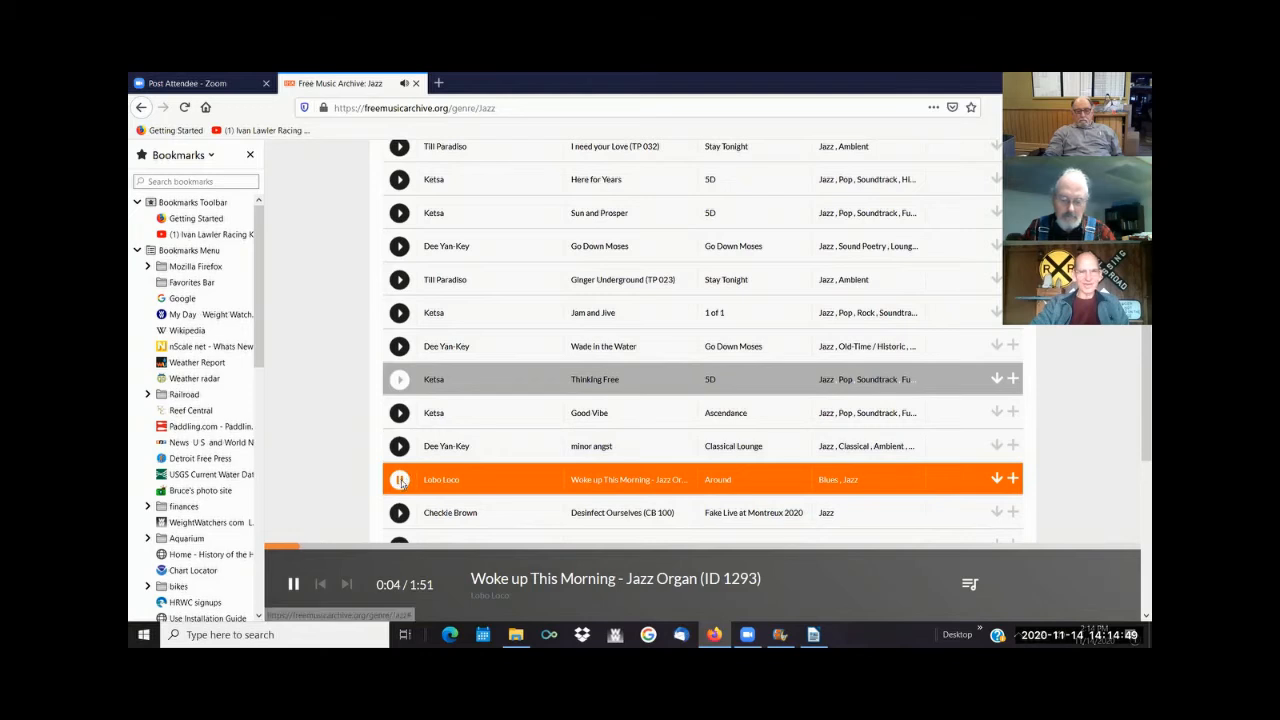
left_click(400, 480)
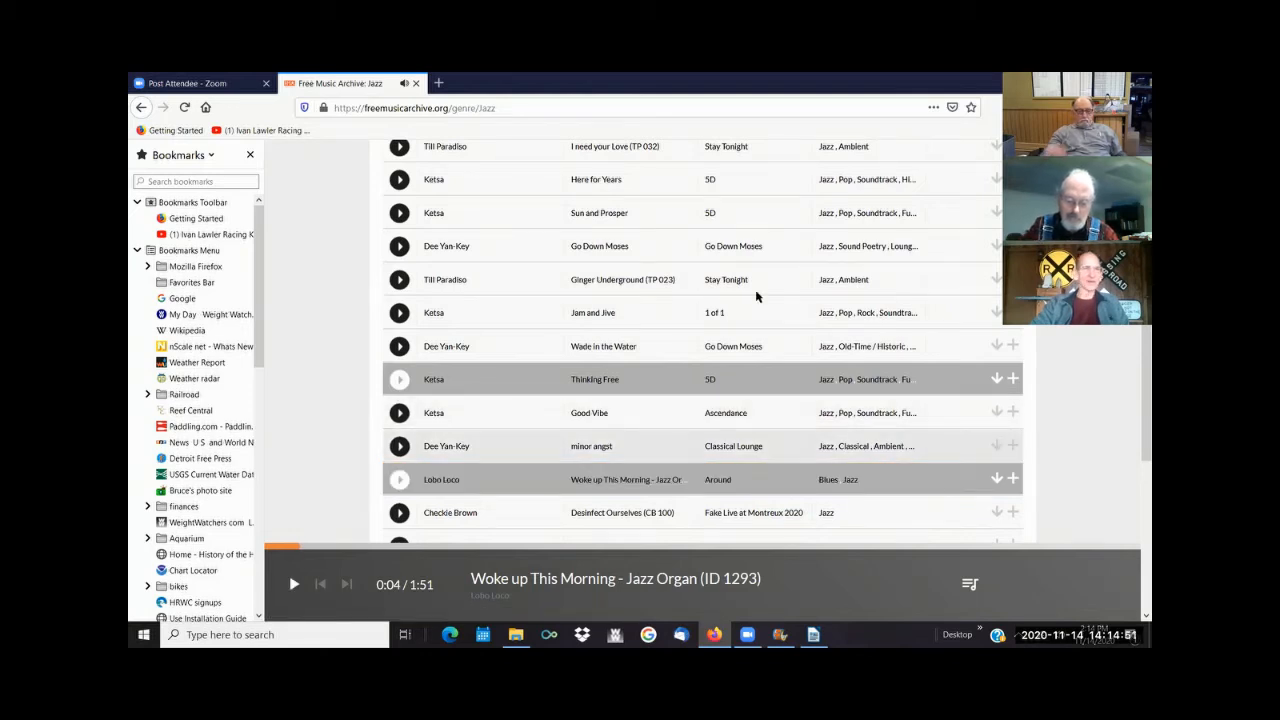
- Switch to Movie Maker and insert a title card with the text "This is the title"
left_click(515, 634)
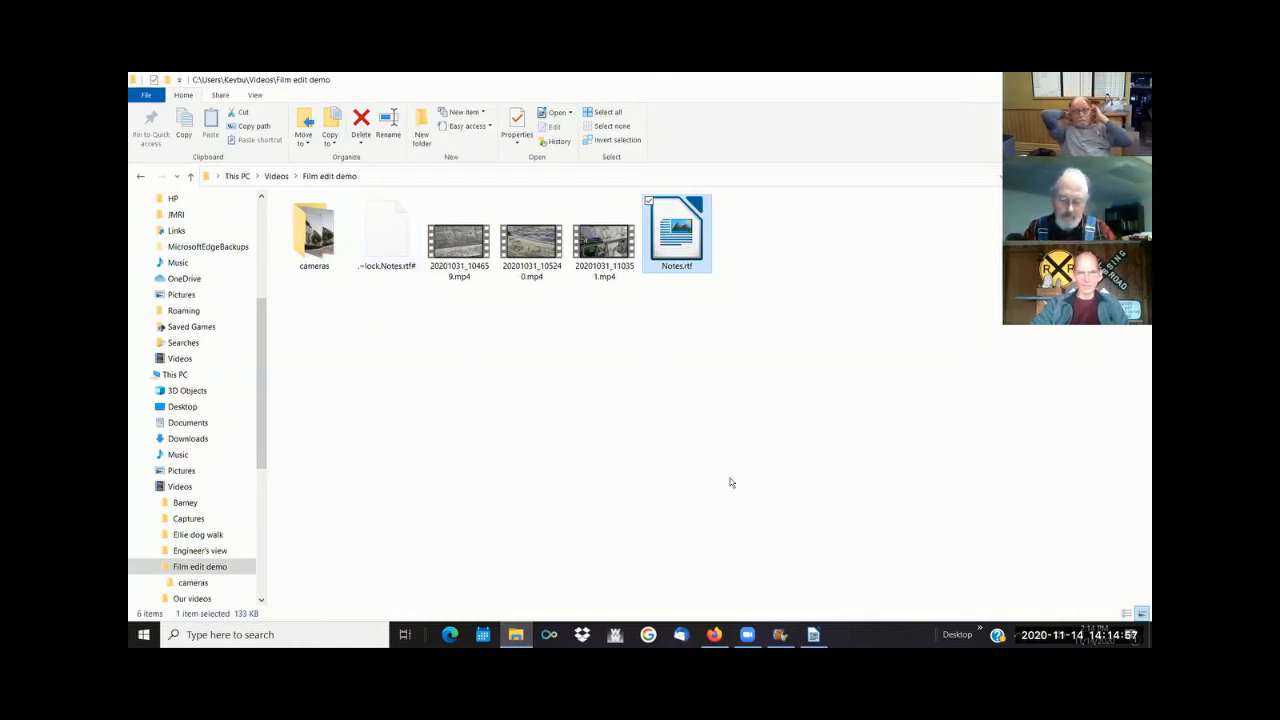
left_click(780, 635)
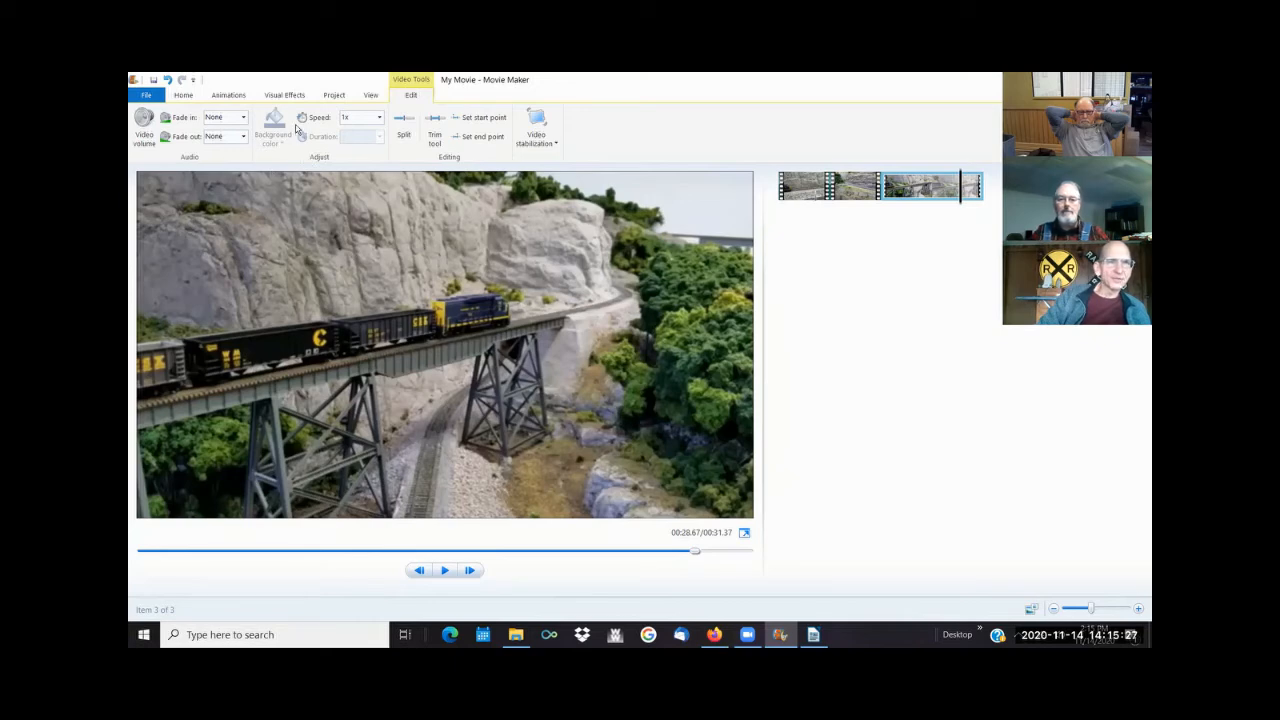
left_click(184, 95)
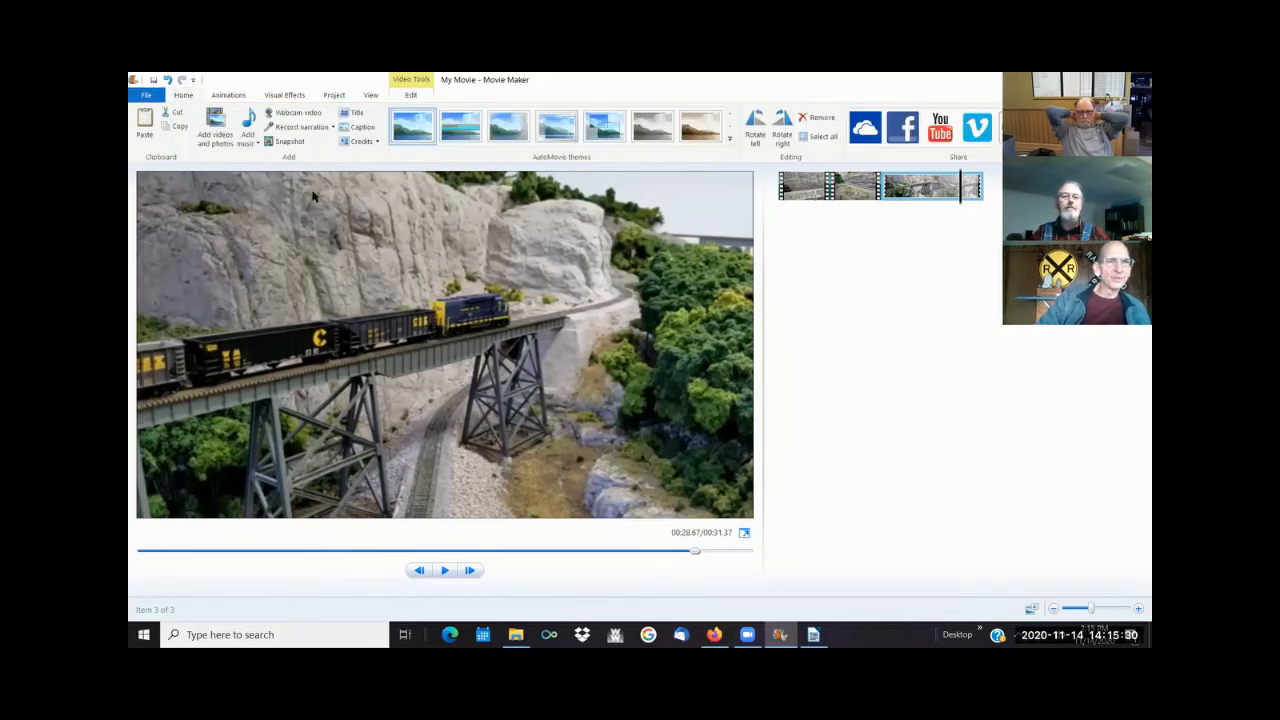
left_click(358, 113)
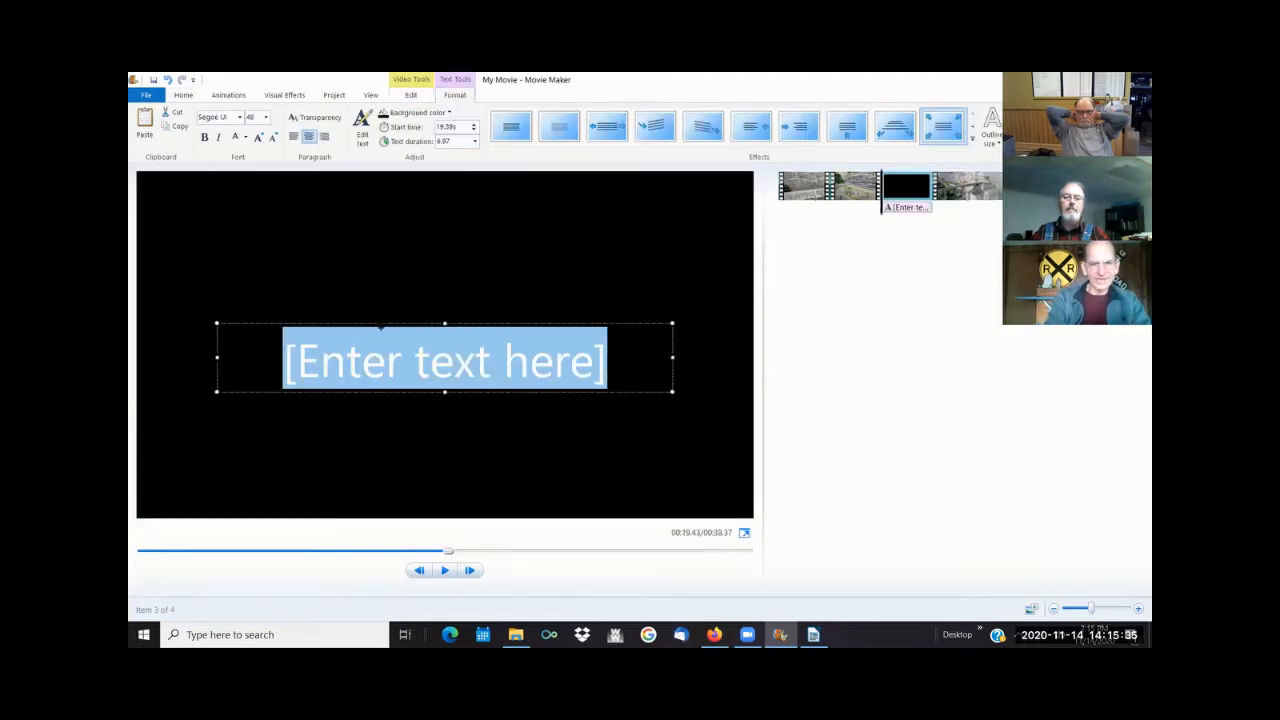
type("This is")
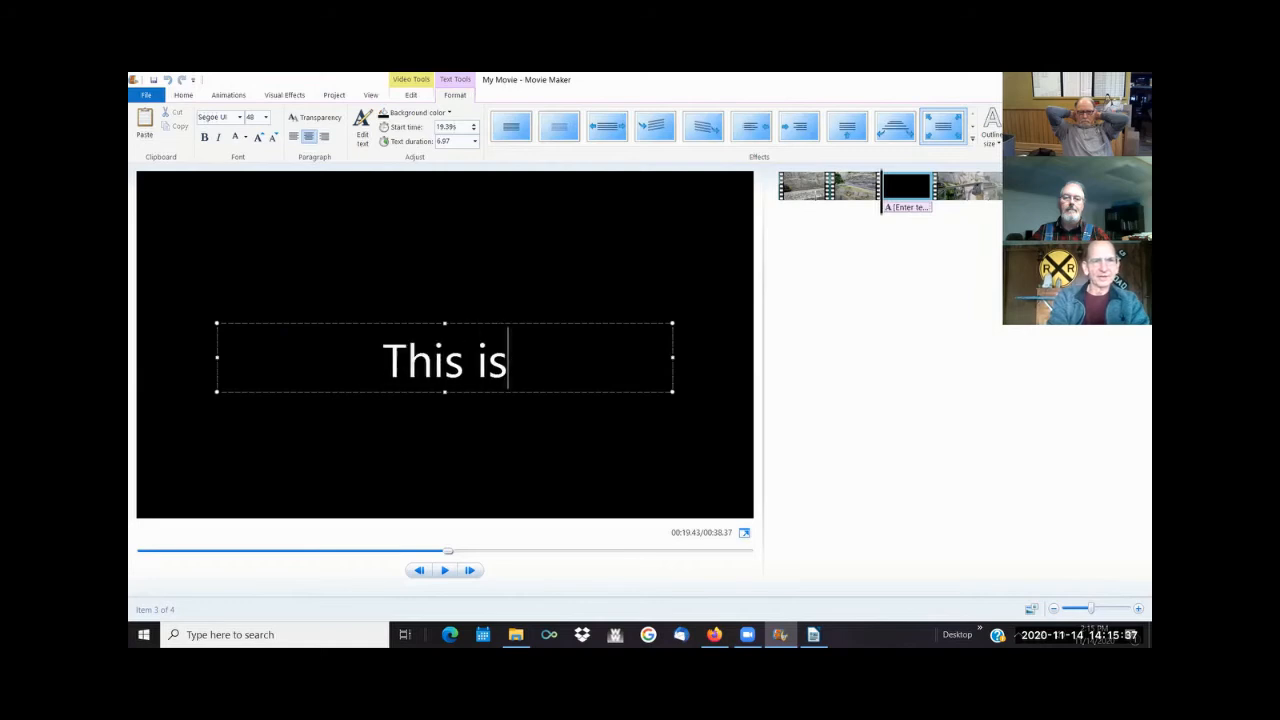
type(" the title")
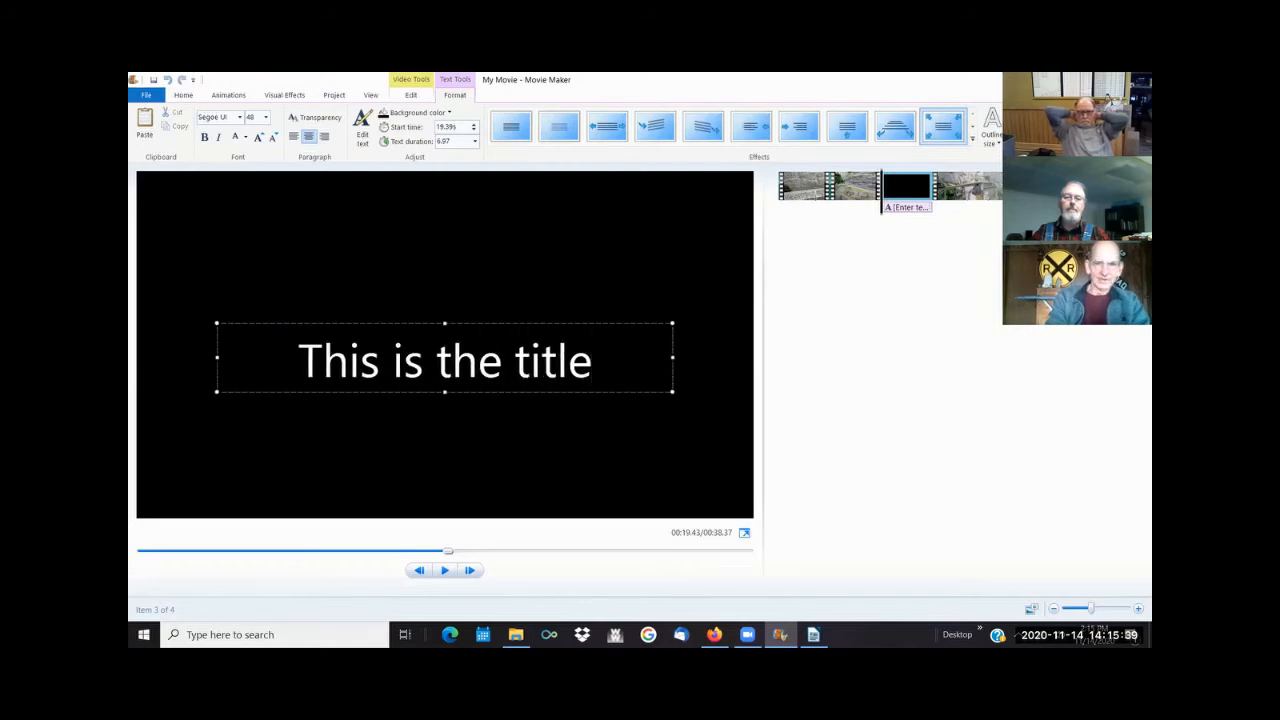
- Replace the title card's text with "Movie Maker Demo"
key("BackSpace")
key("BackSpace")
key("BackSpace")
key("BackSpace")
key("BackSpace")
key("BackSpace")
key("BackSpace")
key("BackSpace")
key("BackSpace")
key("BackSpace")
key("BackSpace")
key("BackSpace")
key("BackSpace")
key("BackSpace")
key("BackSpace")
key("BackSpace")
key("BackSpace")
type("Vid")
key("BackSpace")
key("BackSpace")
key("BackSpace")
type("Movioe")
key("BackSpace")
key("BackSpace")
type("e Maker Demo")
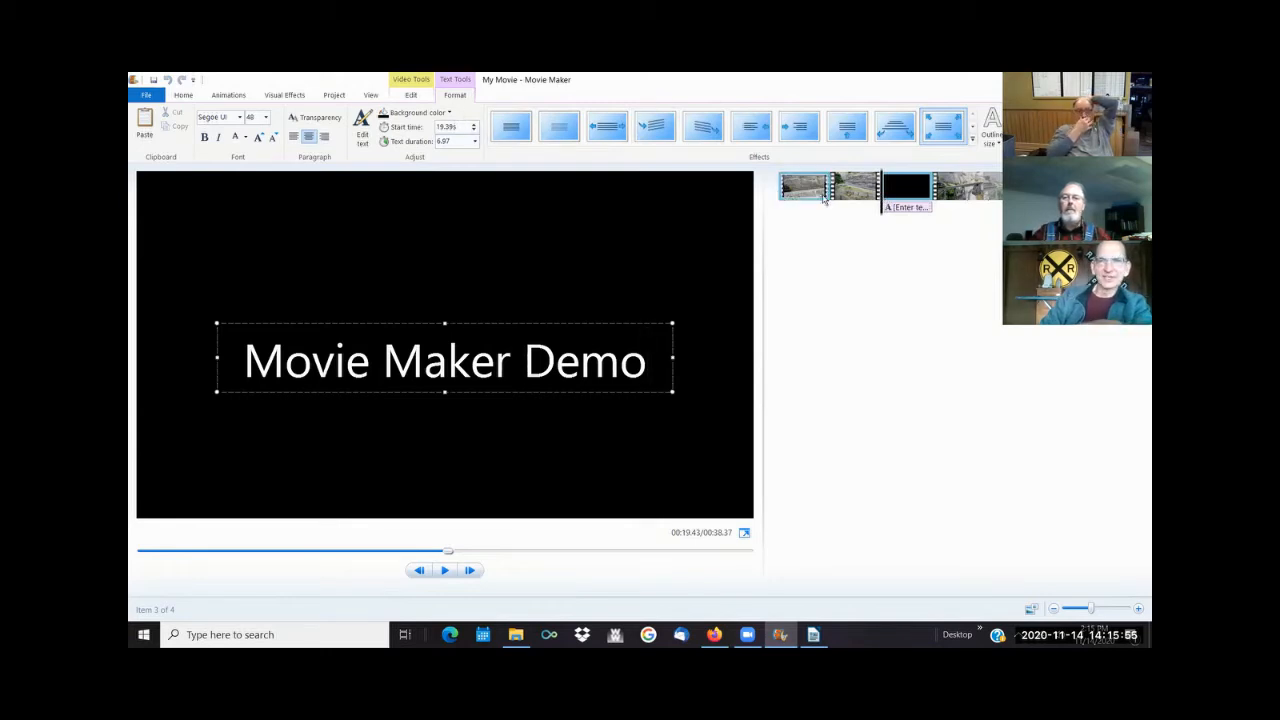
- Insert another title card at the very start of the movie, set its text duration to 4.00 seconds and play the movie
left_click_drag(882, 205, 740, 188)
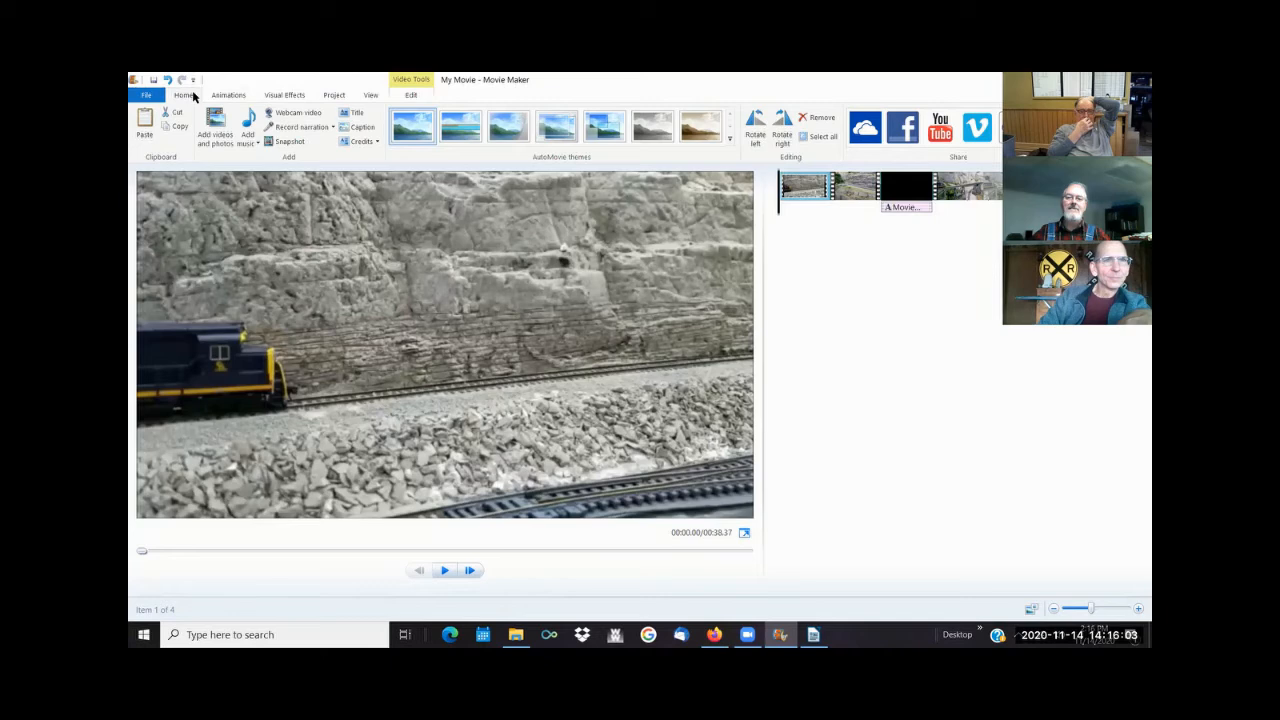
left_click(356, 113)
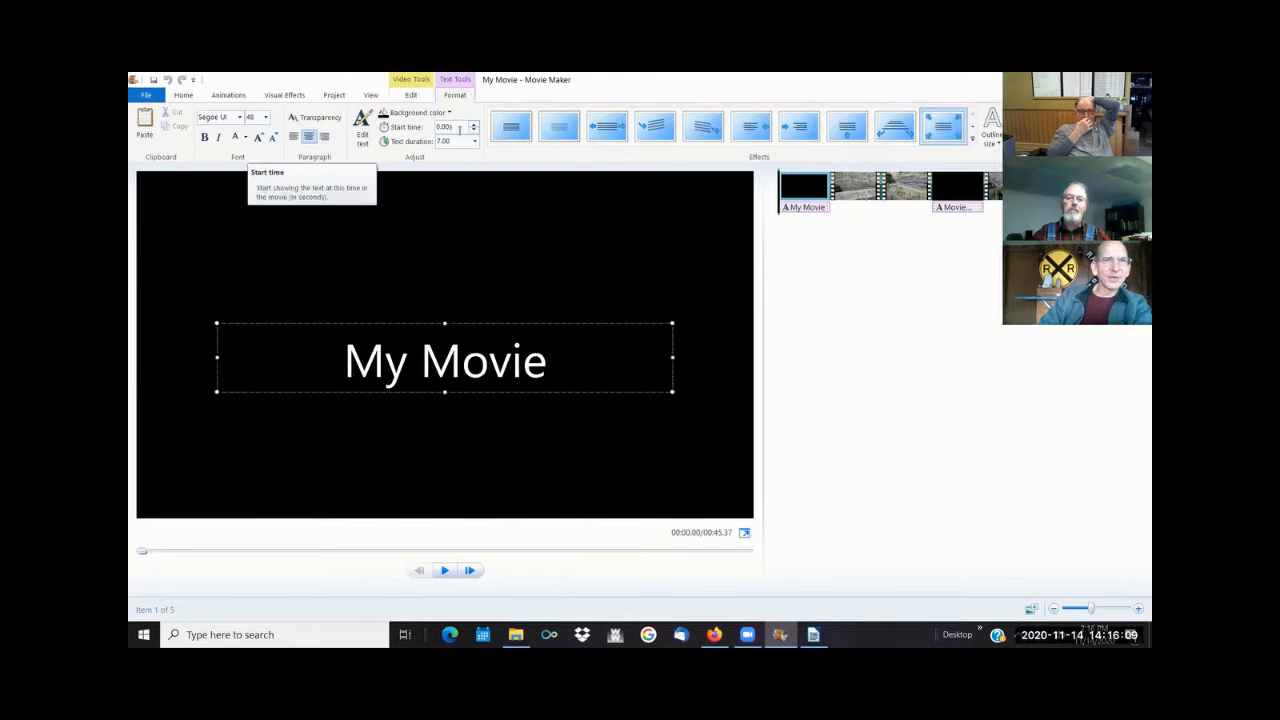
left_click(476, 142)
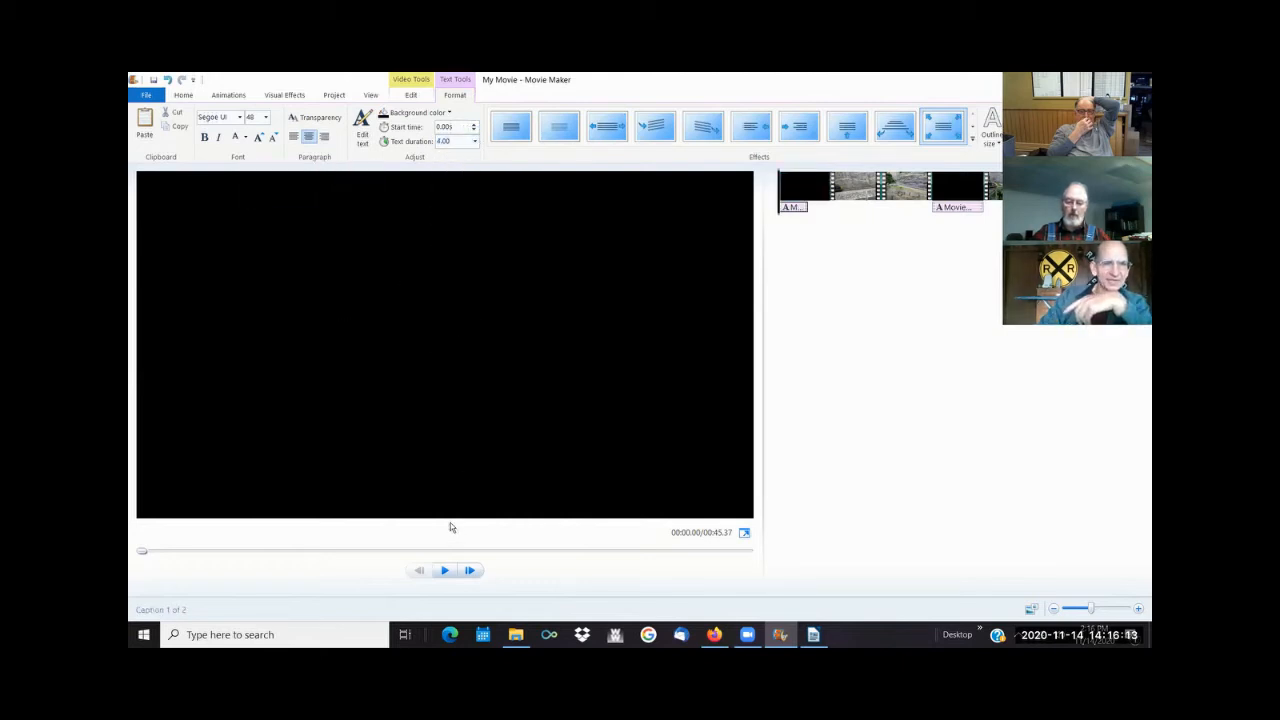
left_click(444, 571)
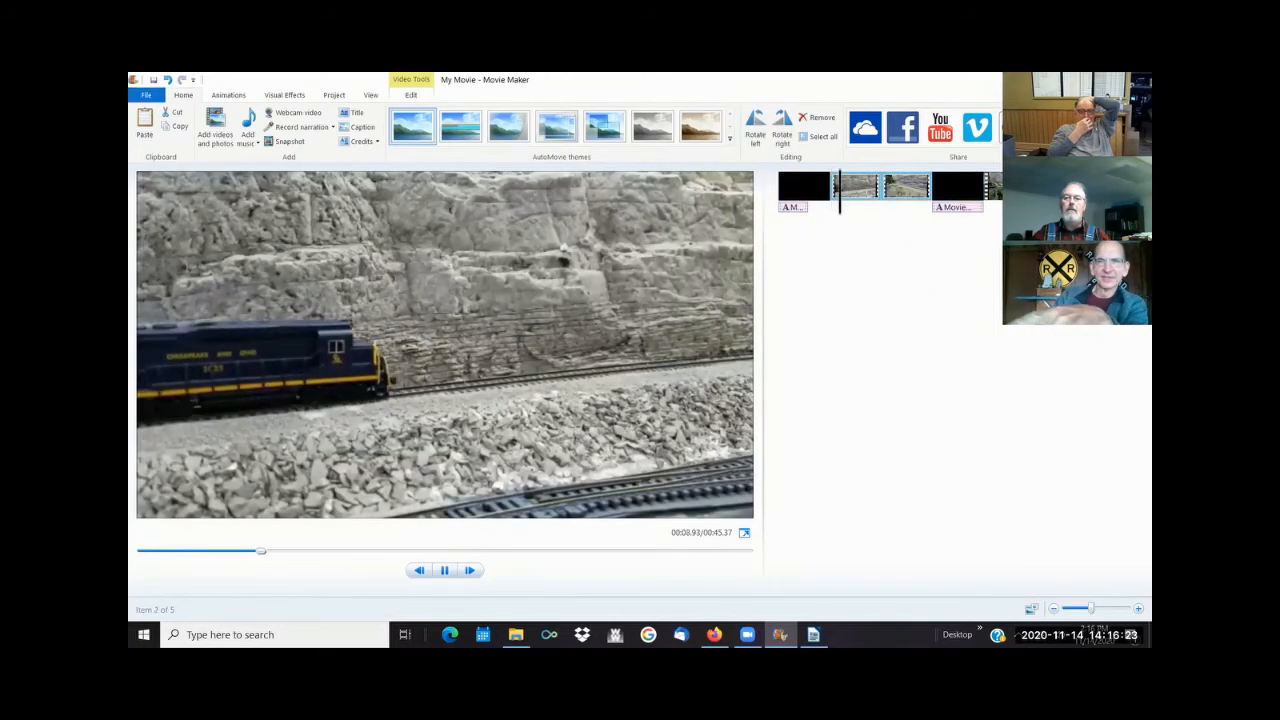
- Move the "Movie Maker Demo" title card to the very beginning of the project
left_click(958, 190)
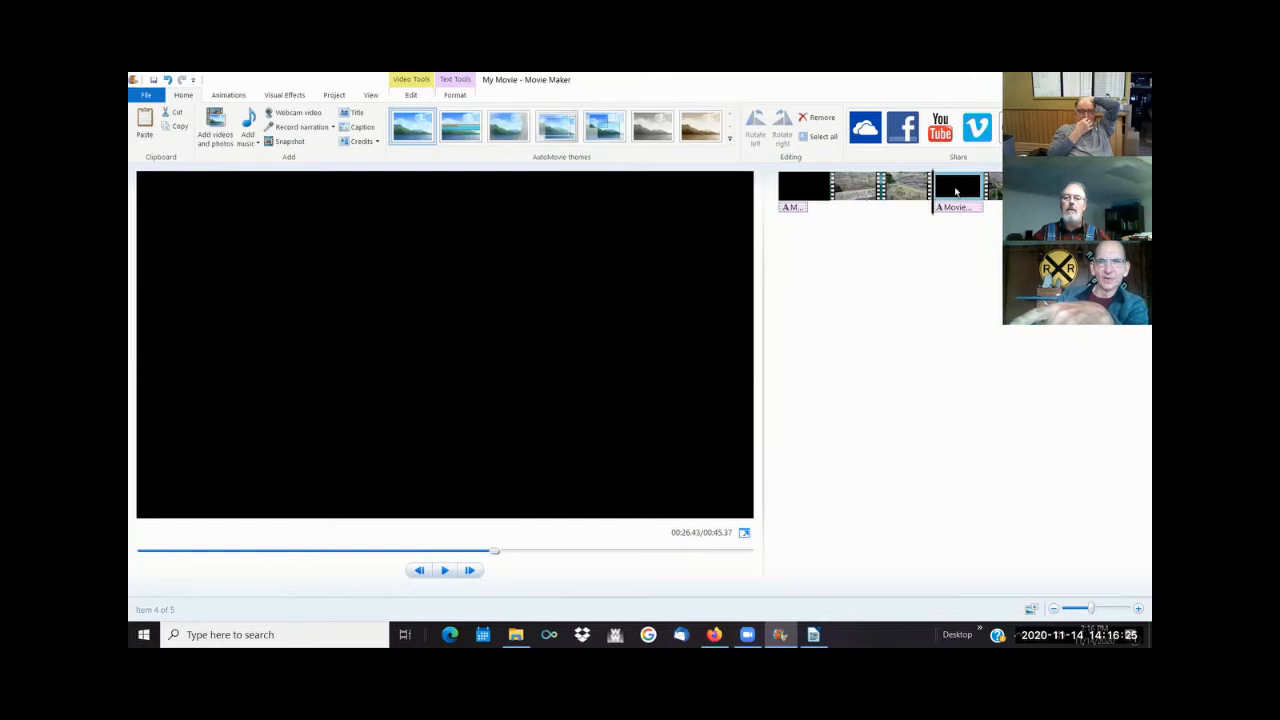
left_click_drag(934, 205, 778, 192)
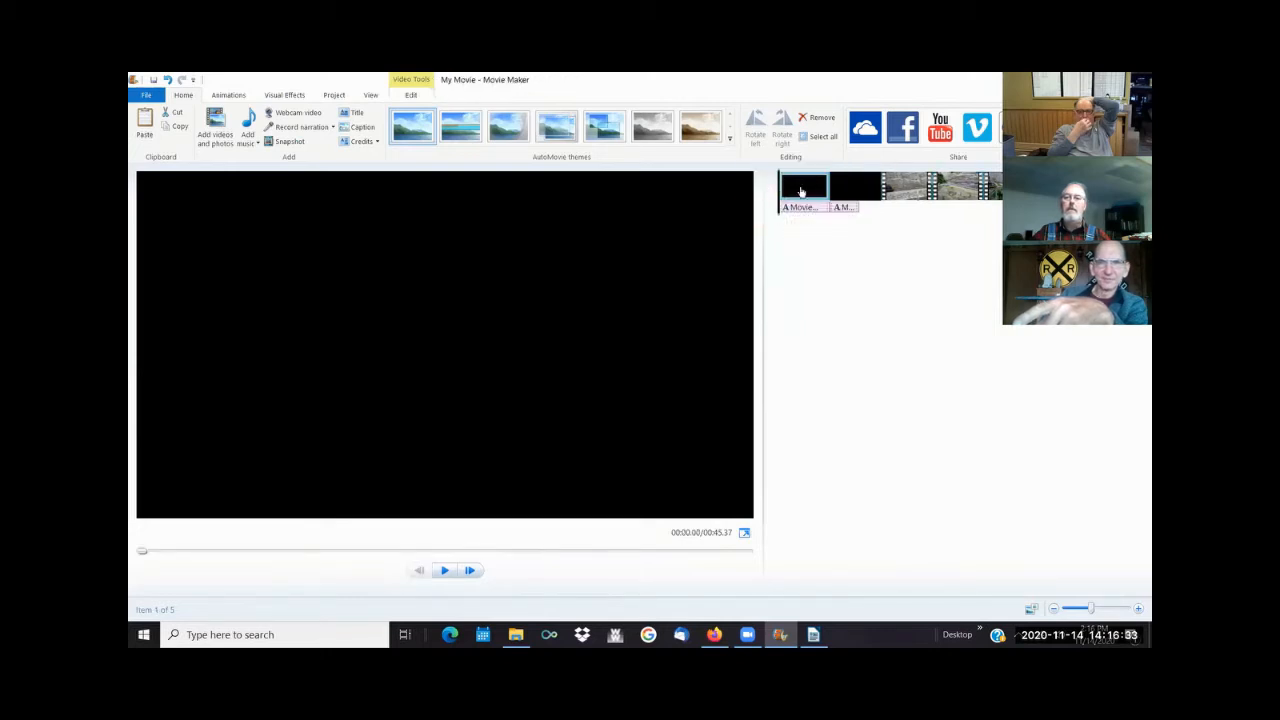
left_click(803, 194)
- Remove the extra "My Movie" title card that follows the "Movie Maker Demo" title
left_click(832, 192)
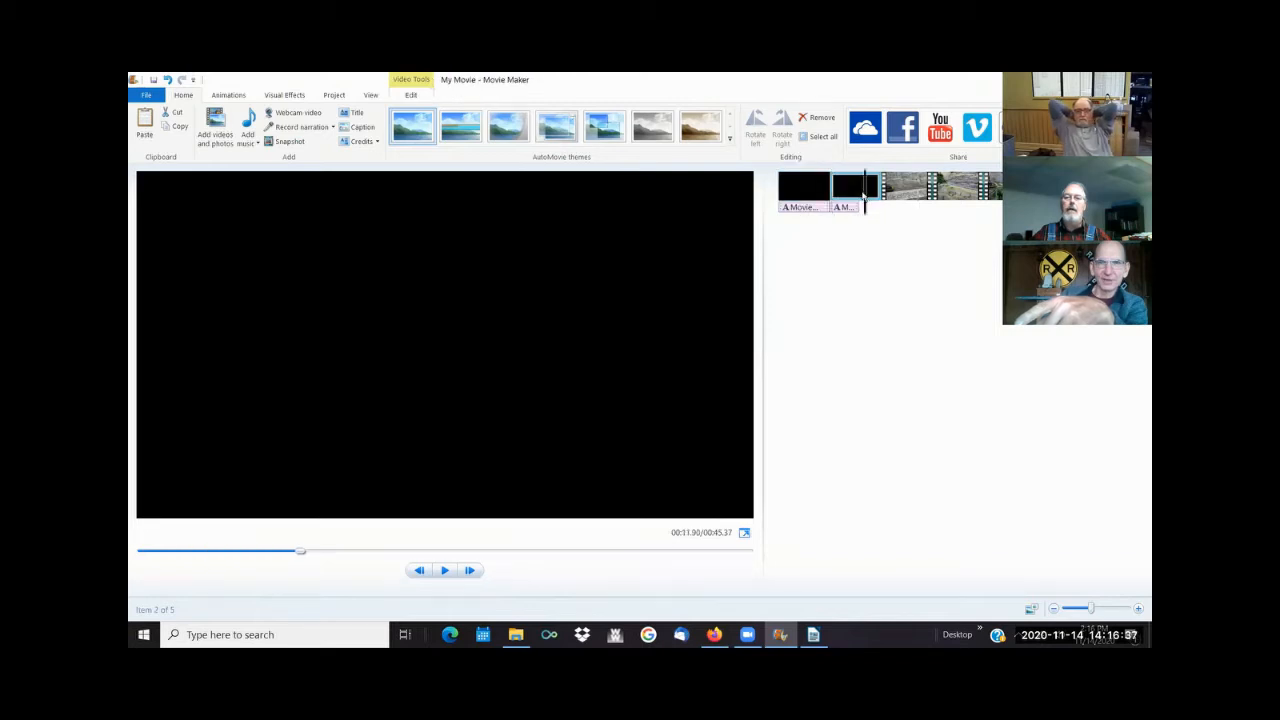
right_click(833, 197)
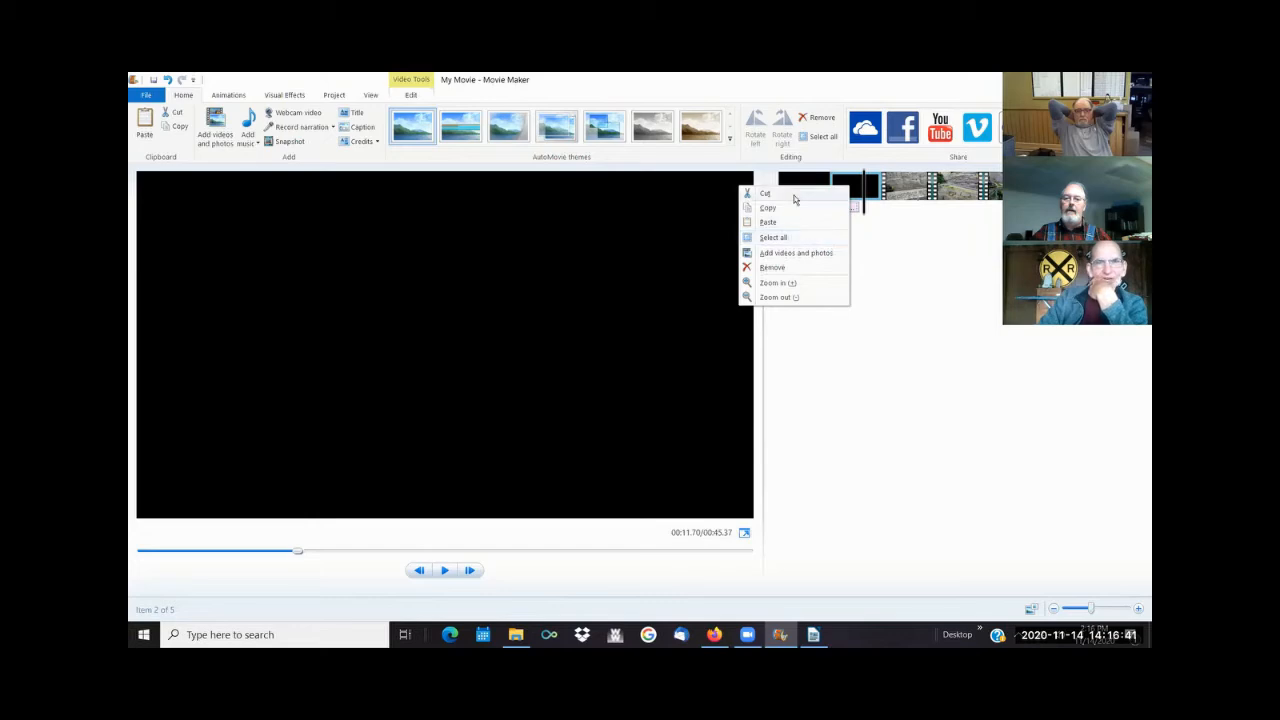
left_click(794, 270)
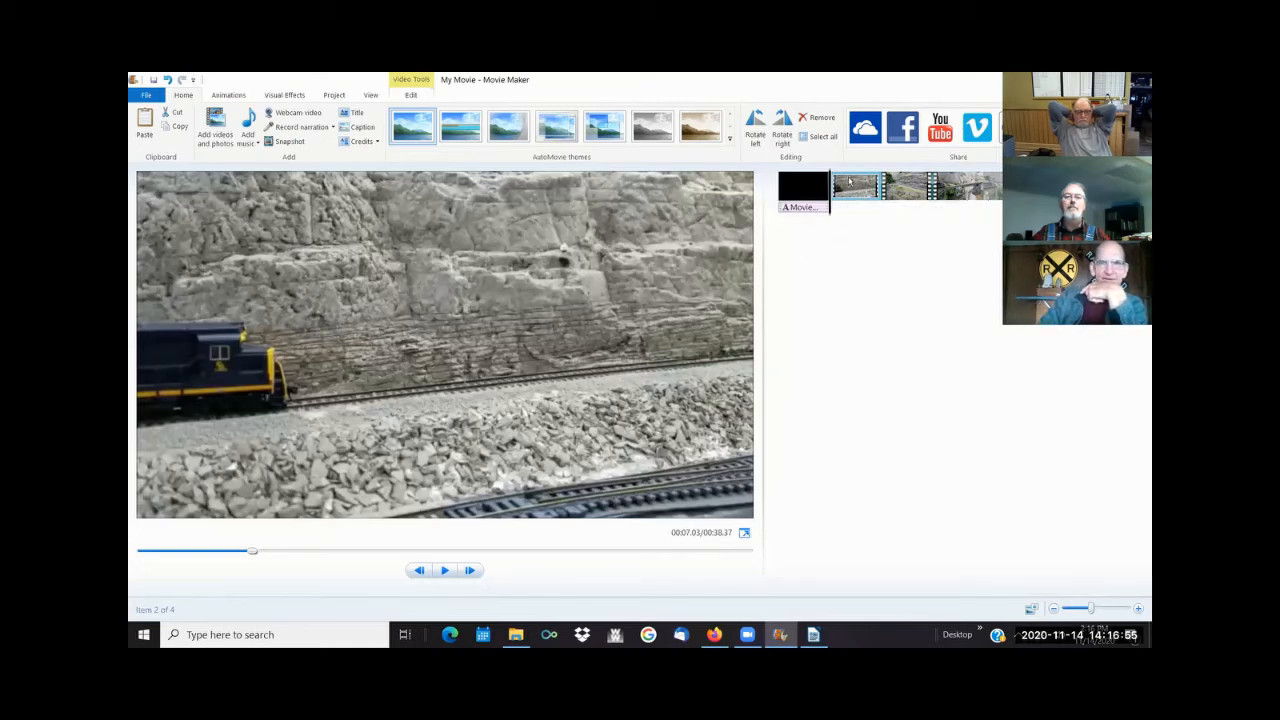
- Add the caption "Coal drag climbing the grade" near the start of the first train clip, with a 3.00-second text duration
left_click_drag(832, 188, 836, 198)
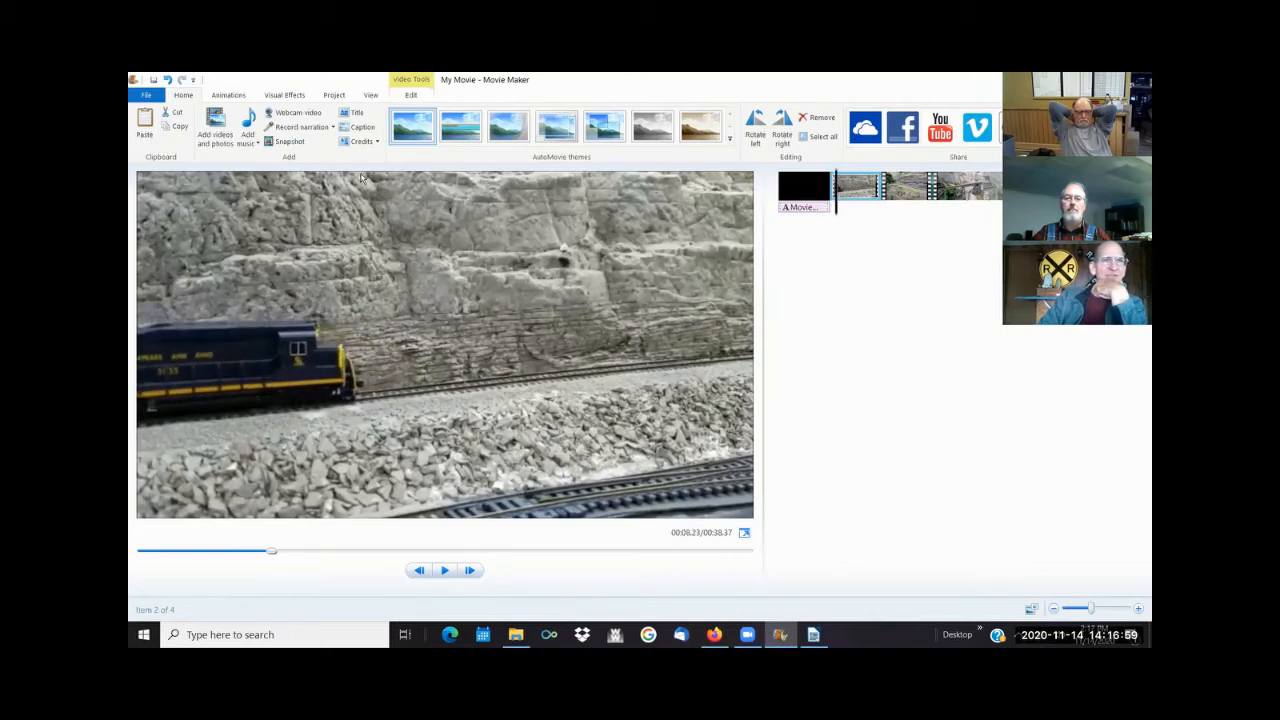
left_click(360, 129)
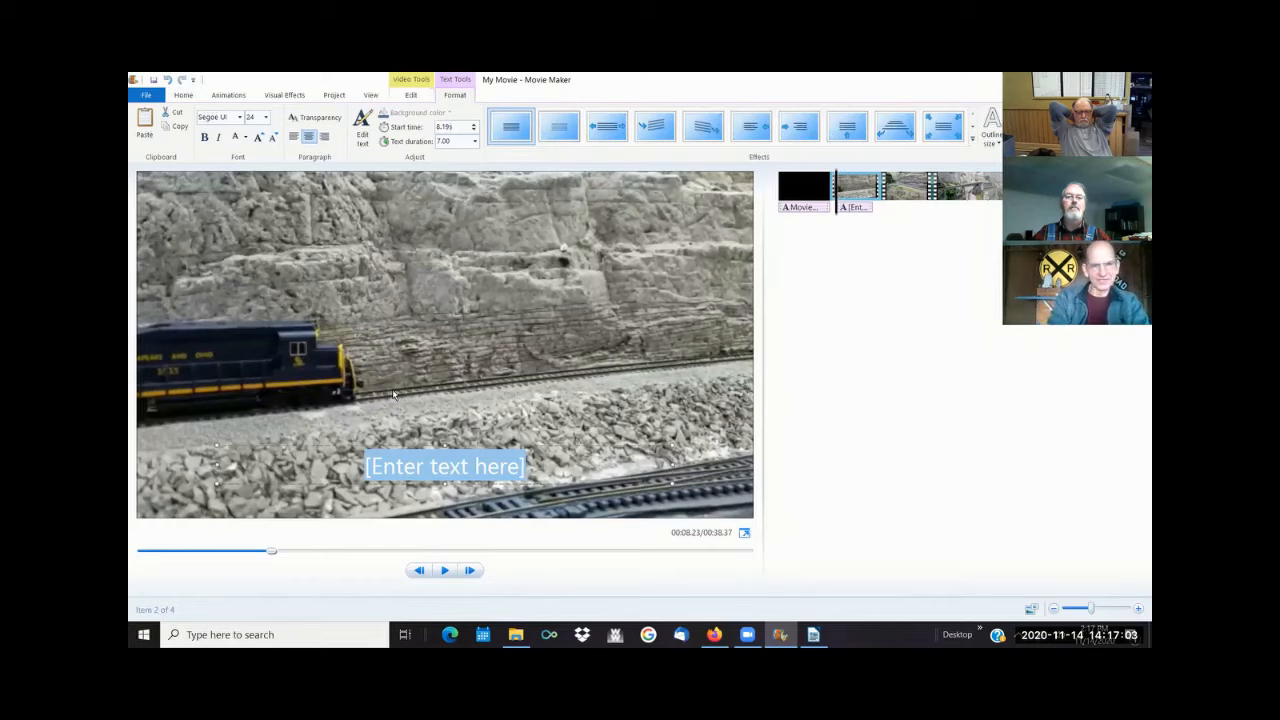
type("Co")
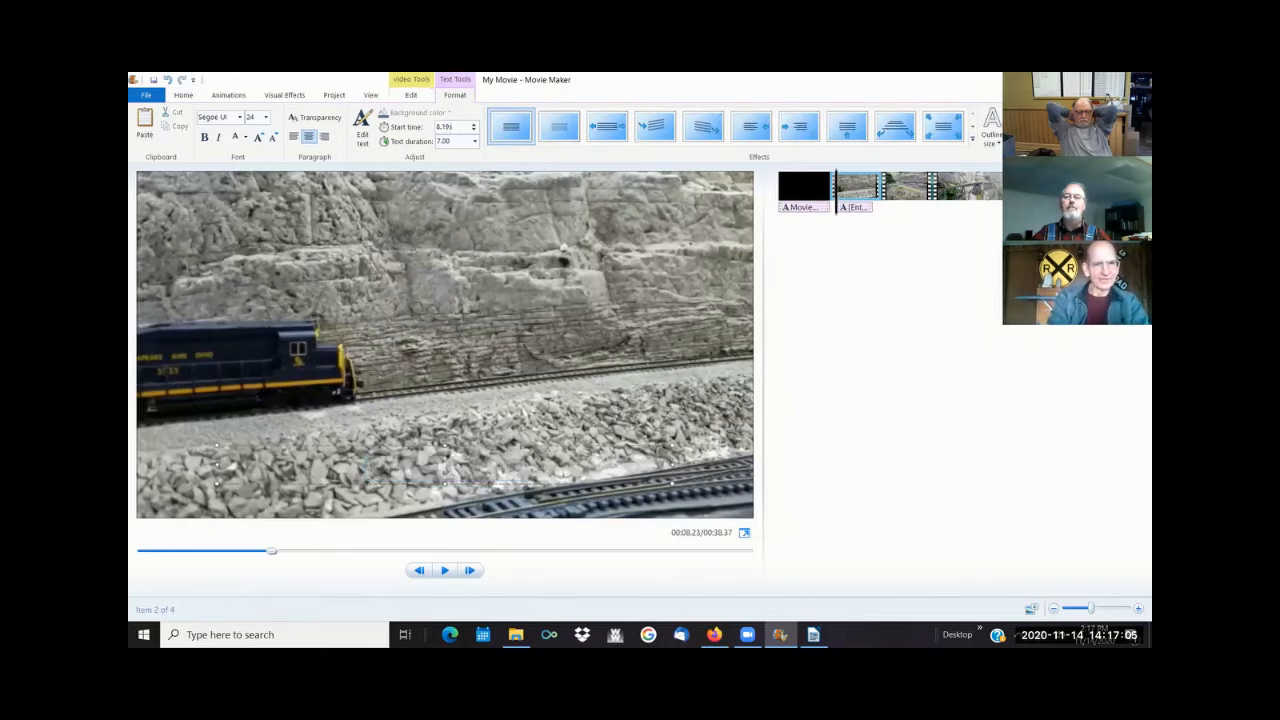
type("al d")
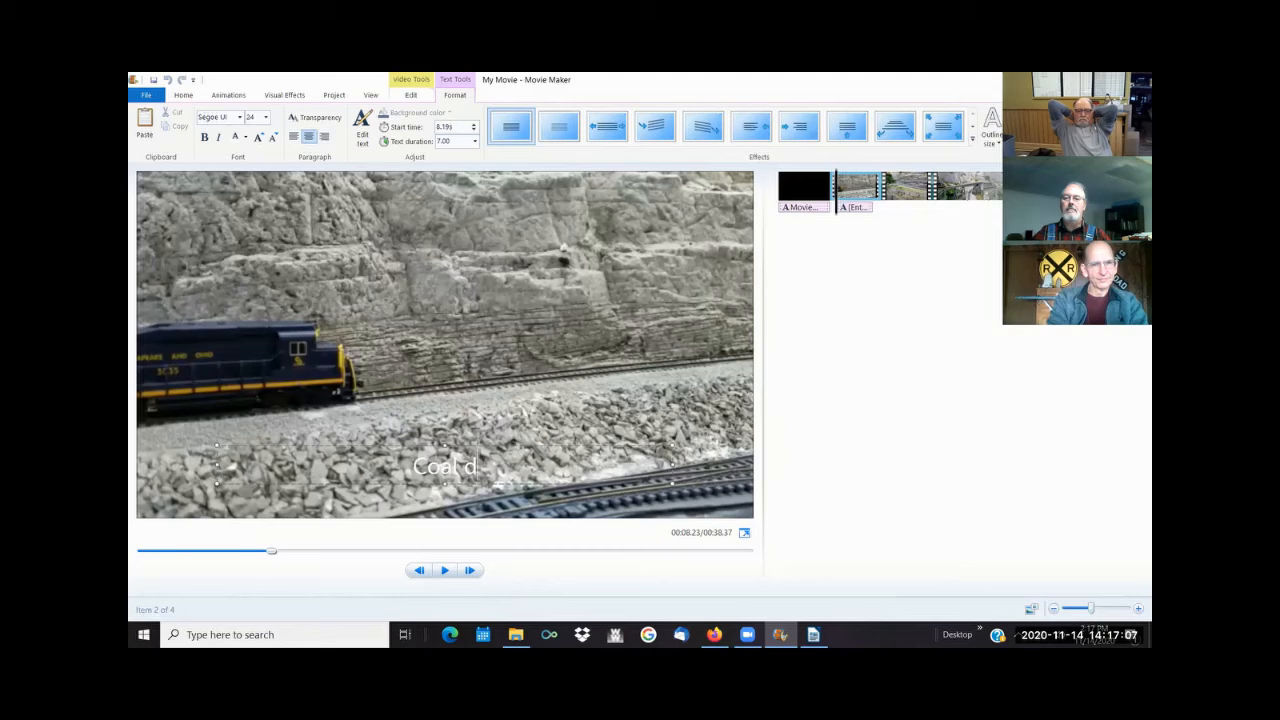
type("rag clim")
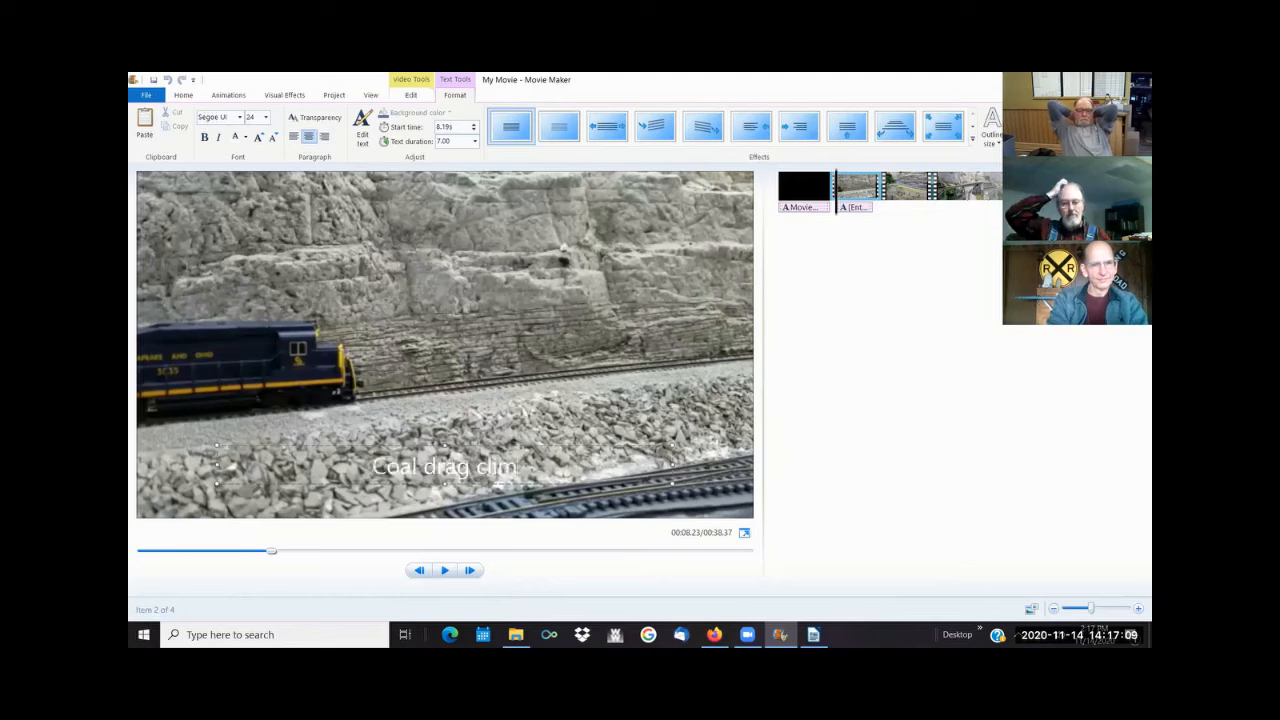
type("bing the grade")
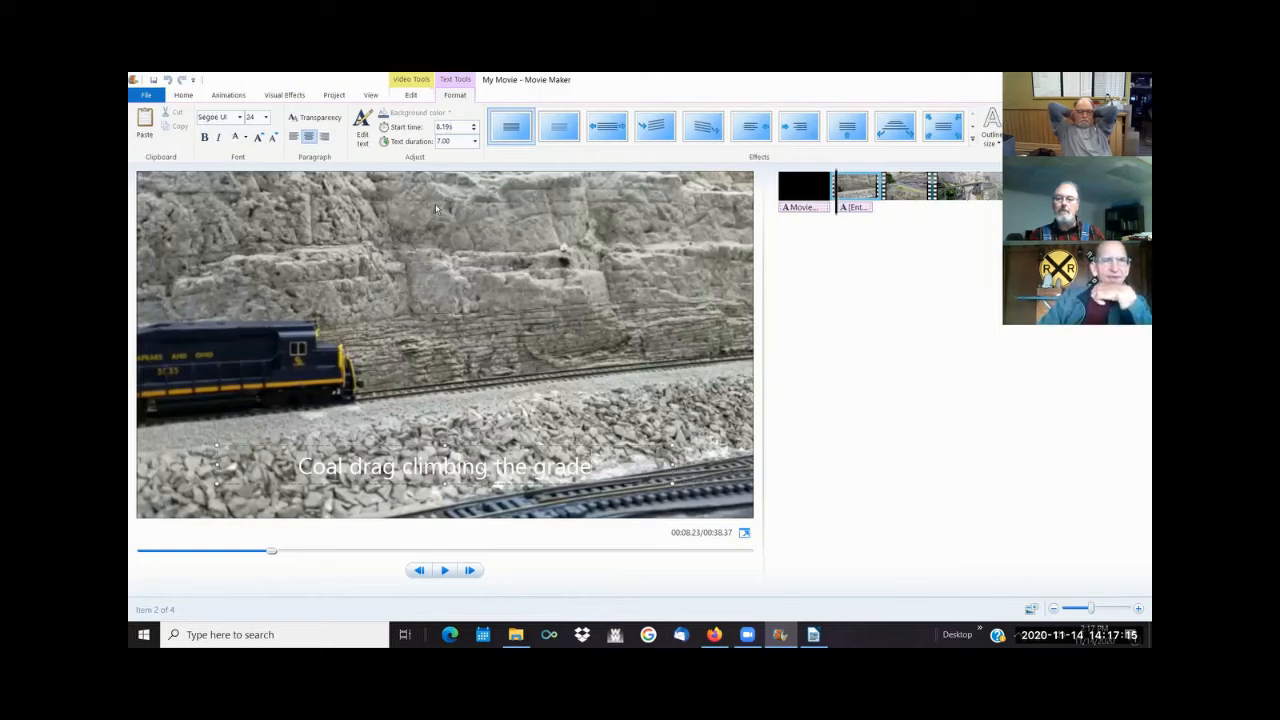
left_click(475, 142)
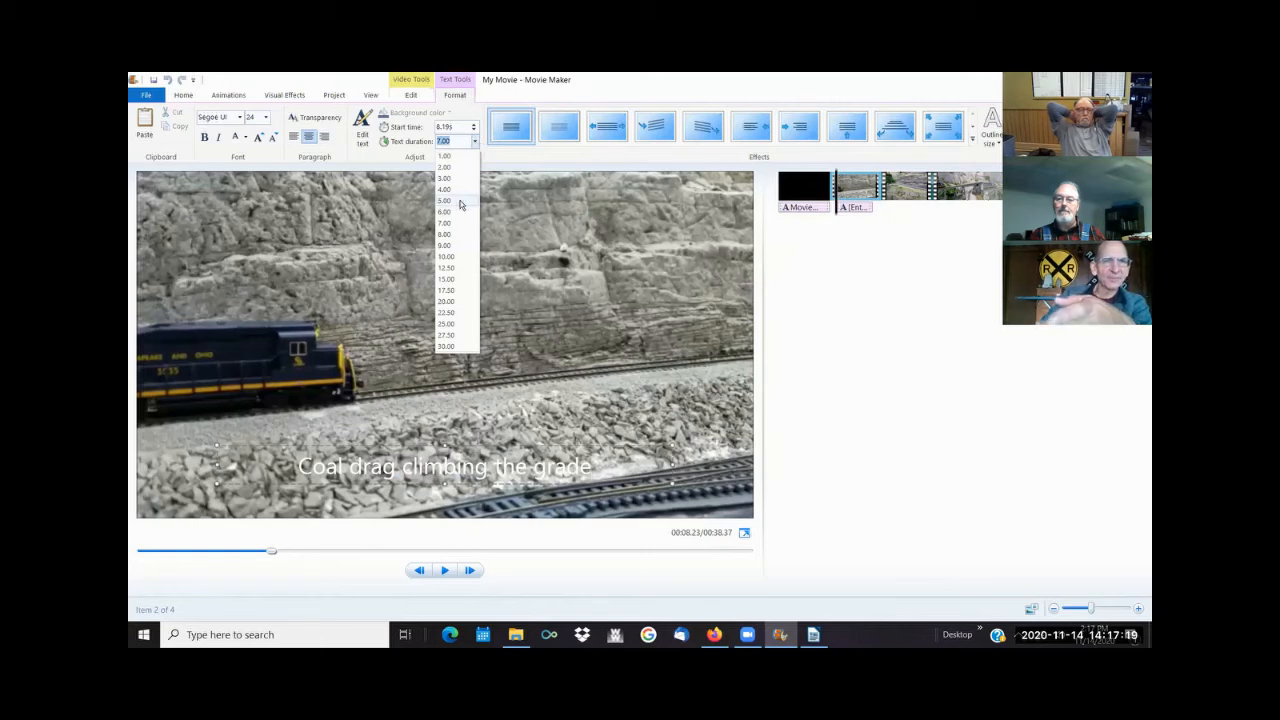
left_click(455, 178)
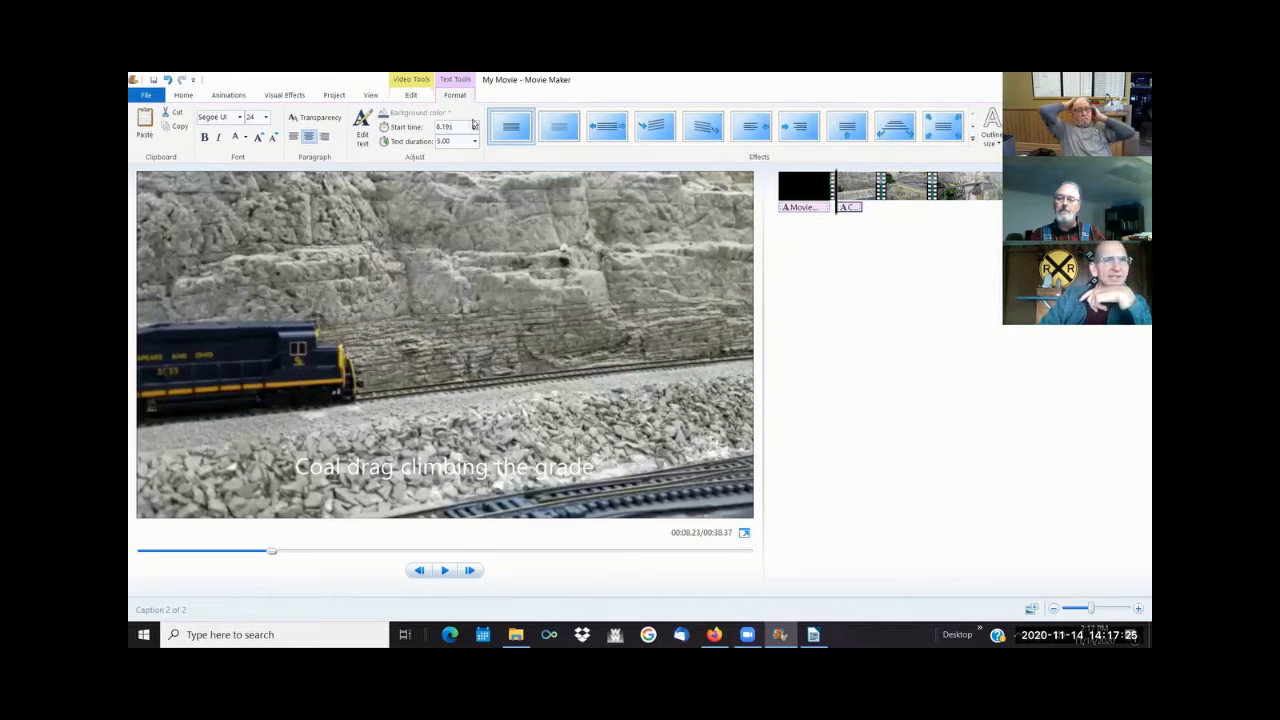
- Try red for the caption text, change it to a dark colour instead, and play the movie
left_click(246, 140)
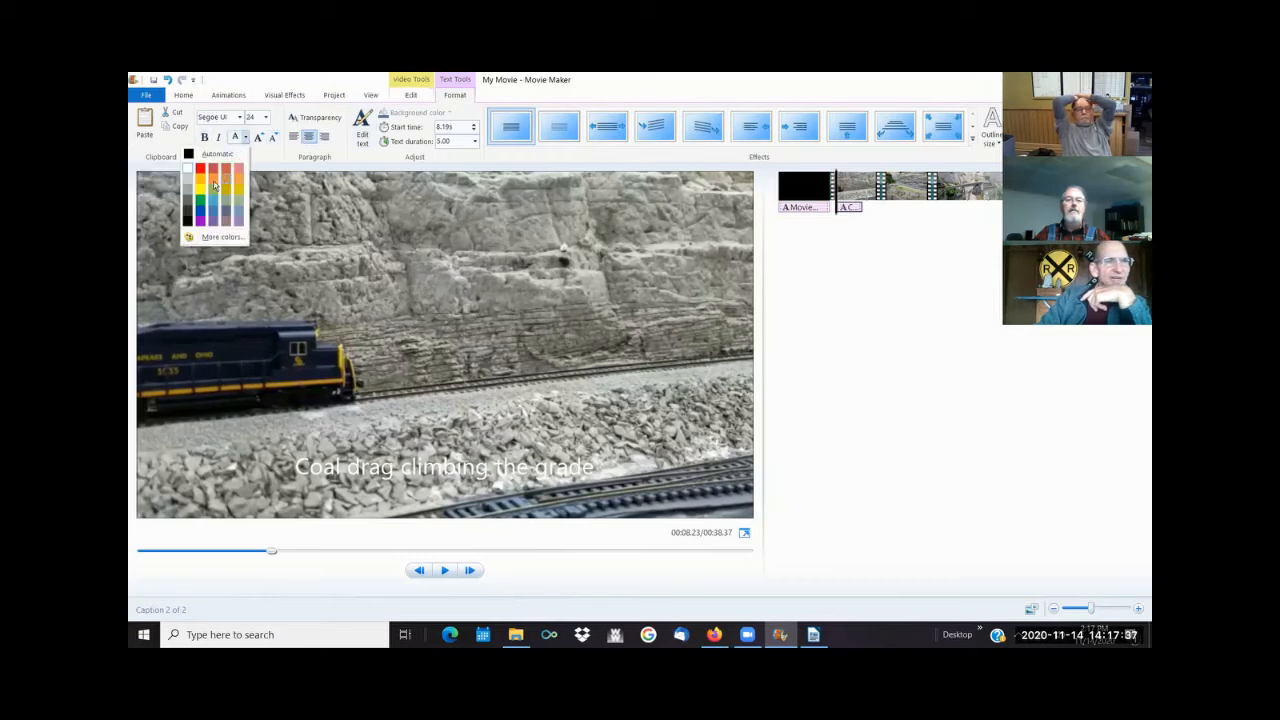
left_click(201, 170)
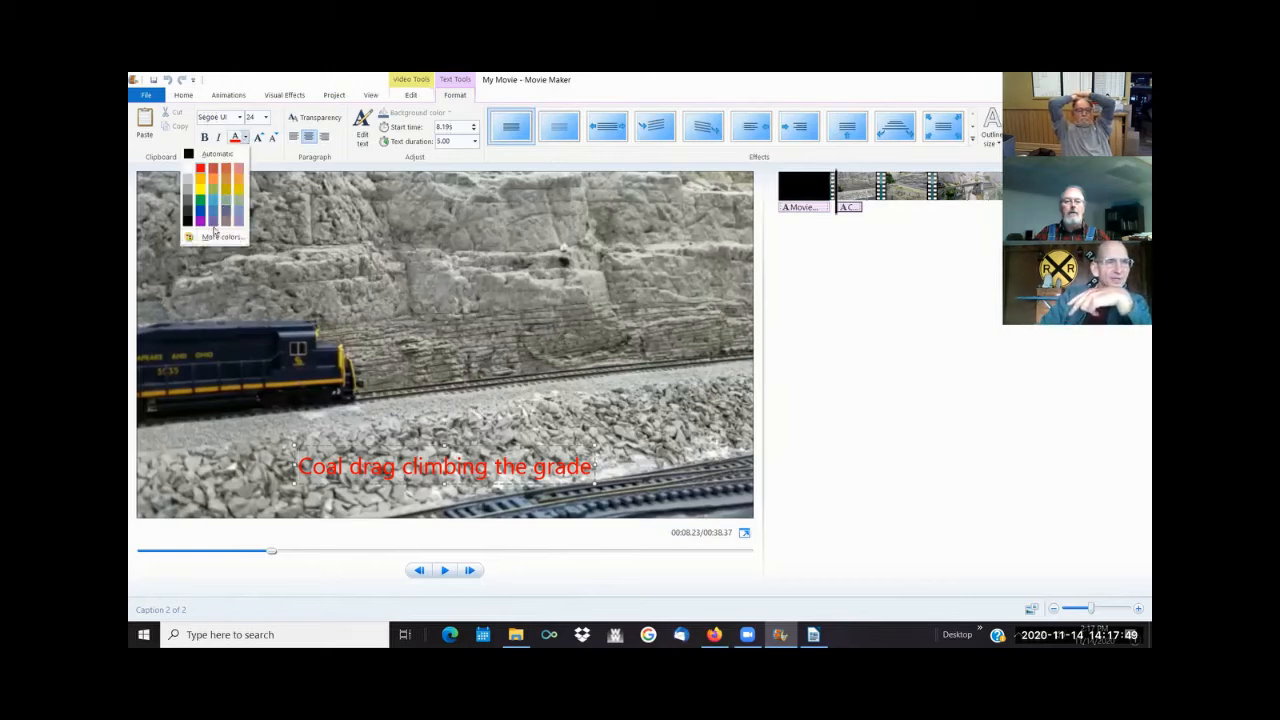
left_click(187, 212)
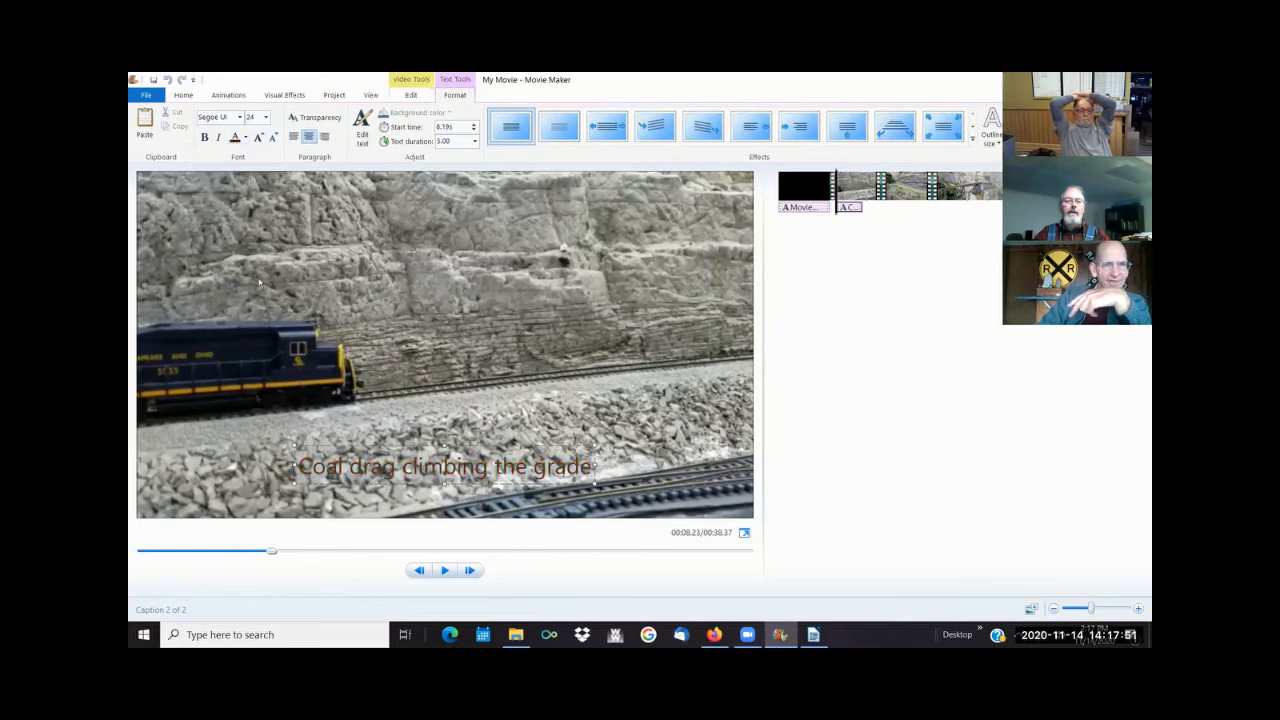
left_click(444, 570)
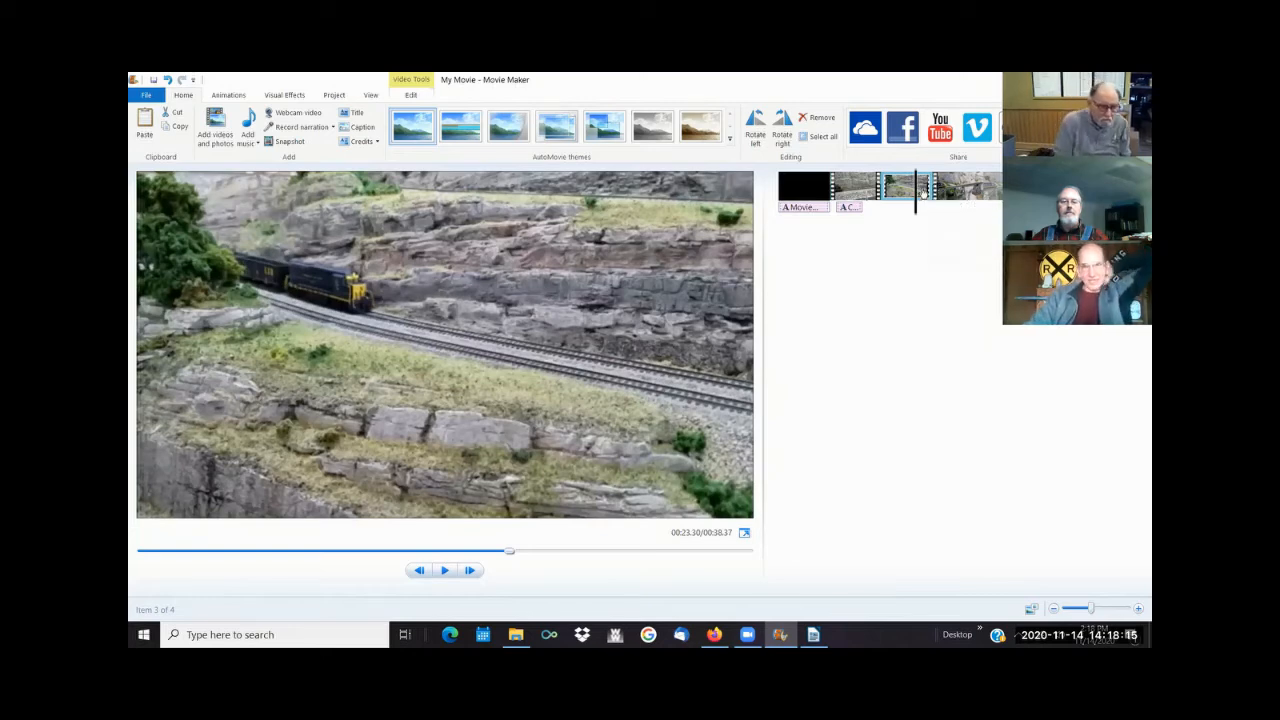
- Add a credits card at the end of the movie, after the trestle bridge clip
left_click(960, 195)
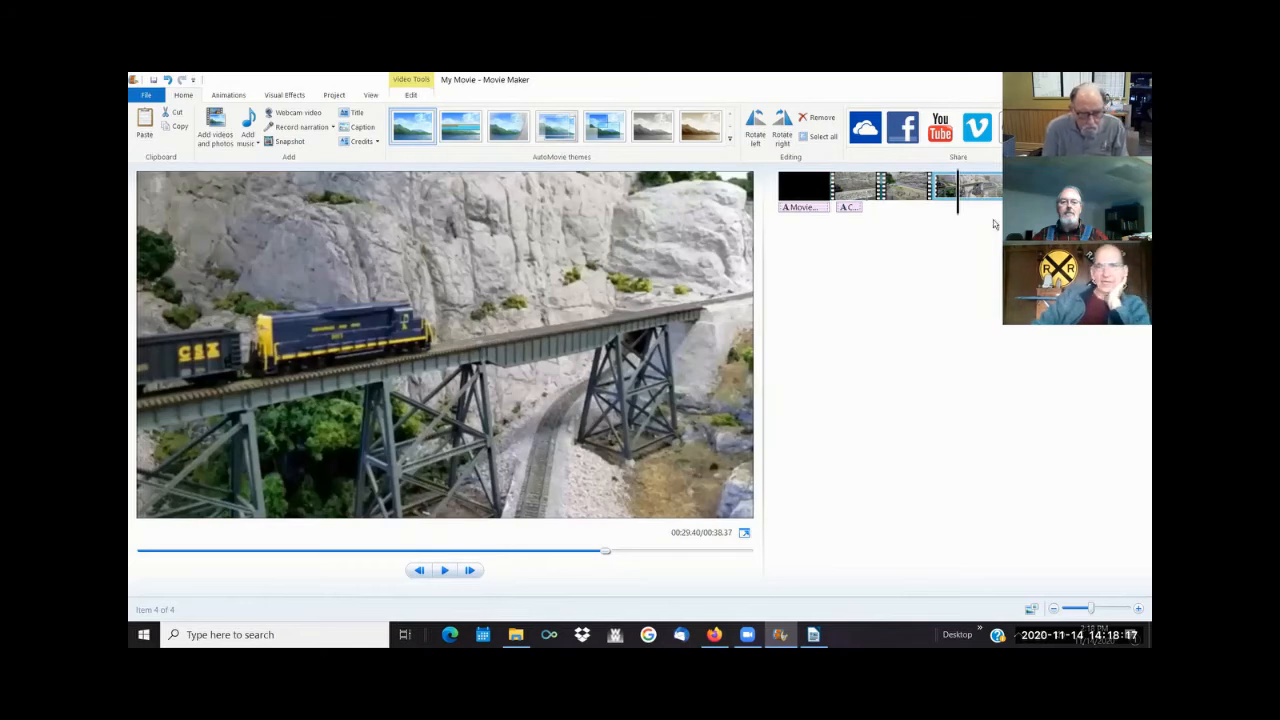
left_click(377, 142)
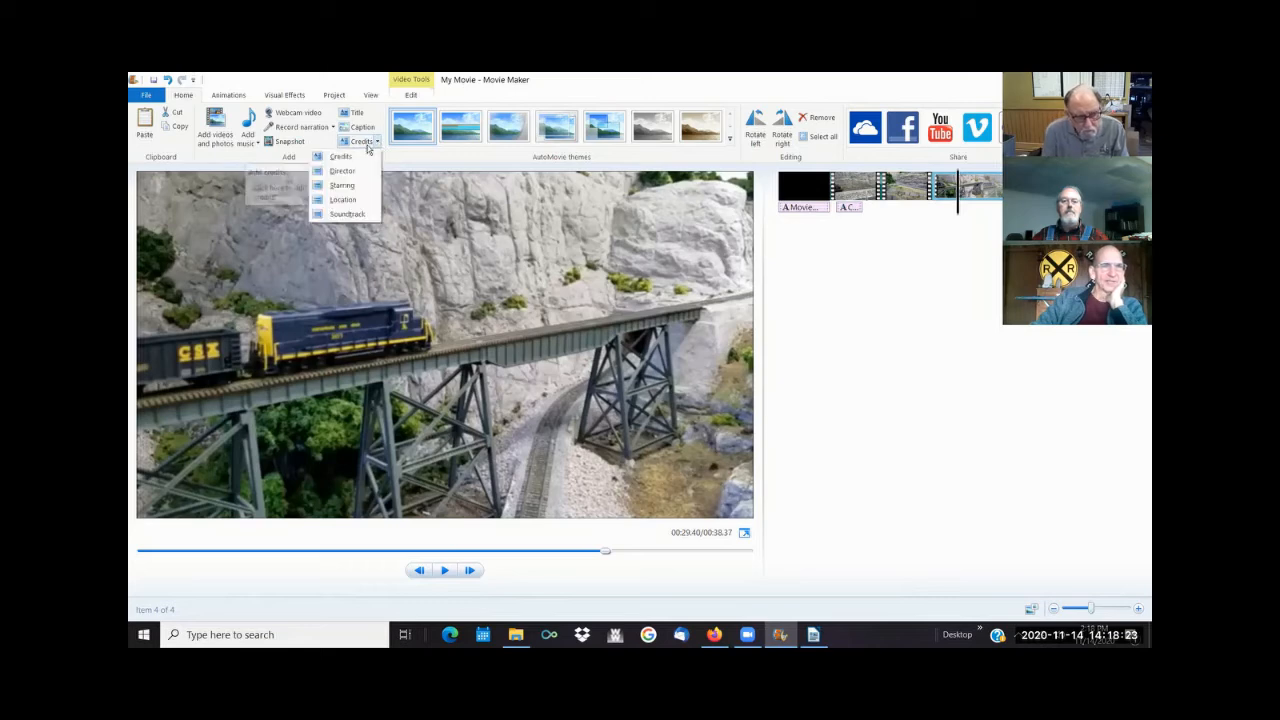
left_click(341, 157)
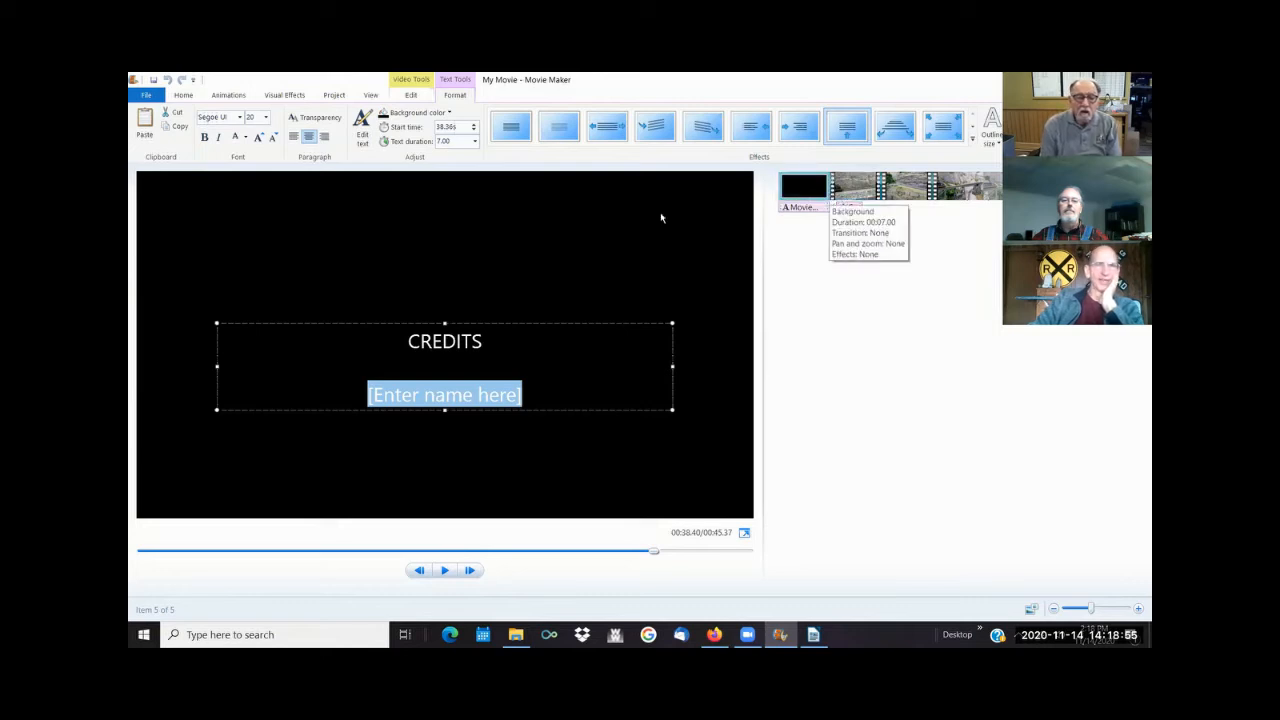
left_click(408, 96)
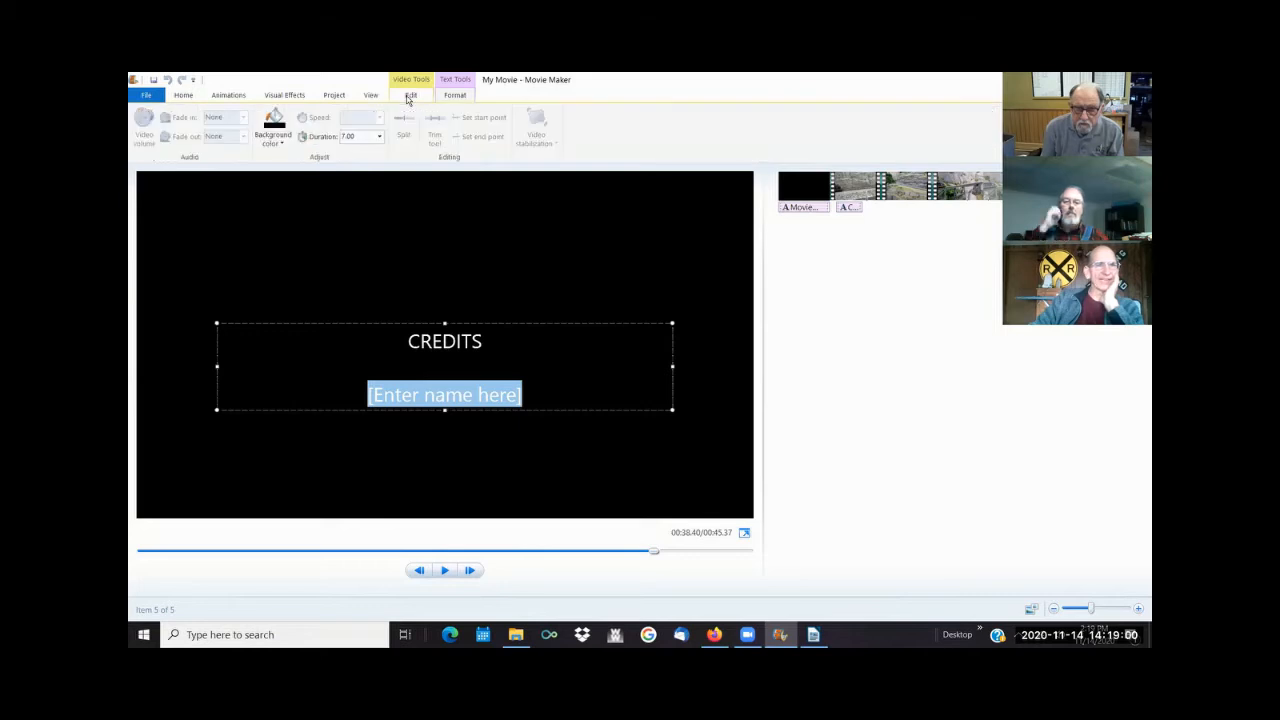
left_click(186, 95)
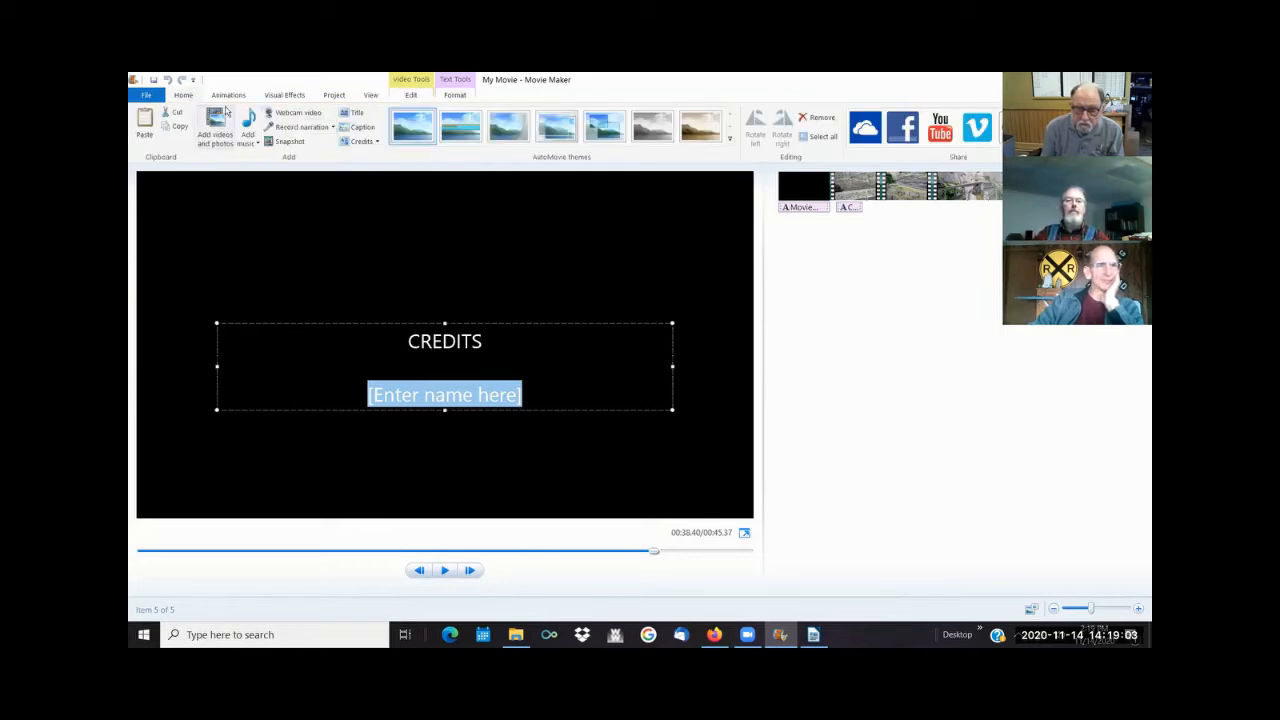
left_click(222, 130)
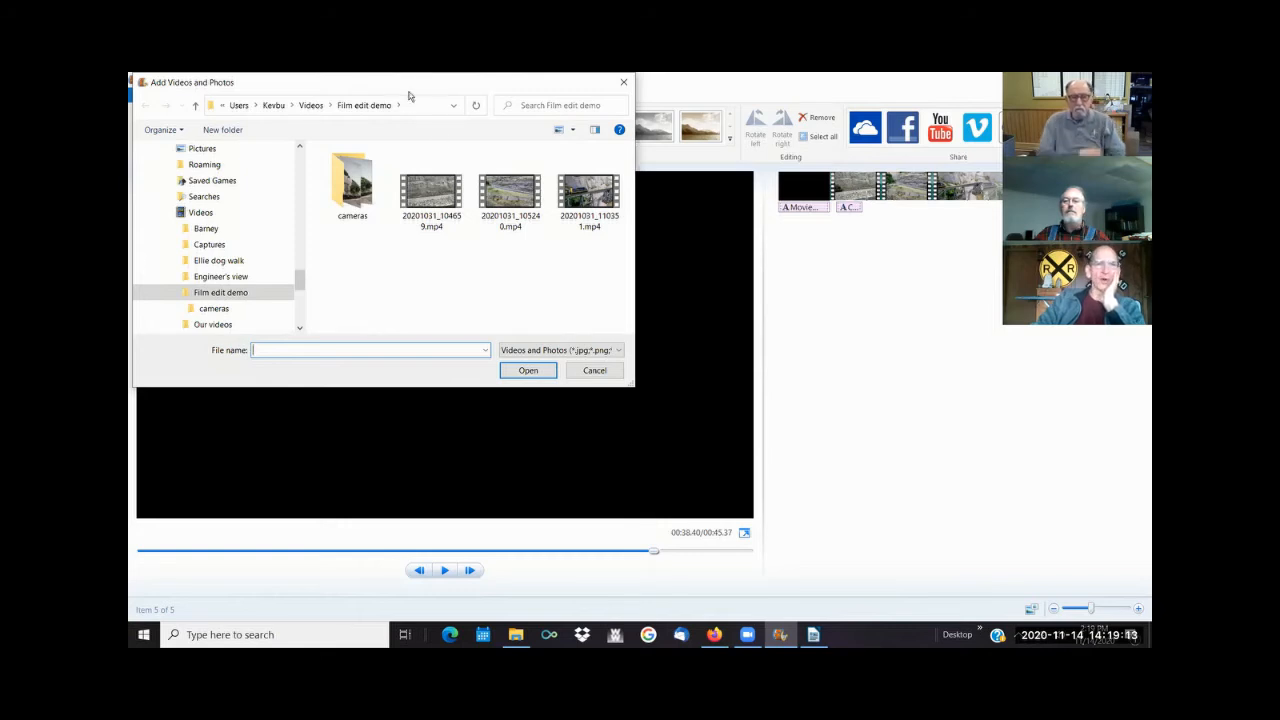
left_click(699, 86)
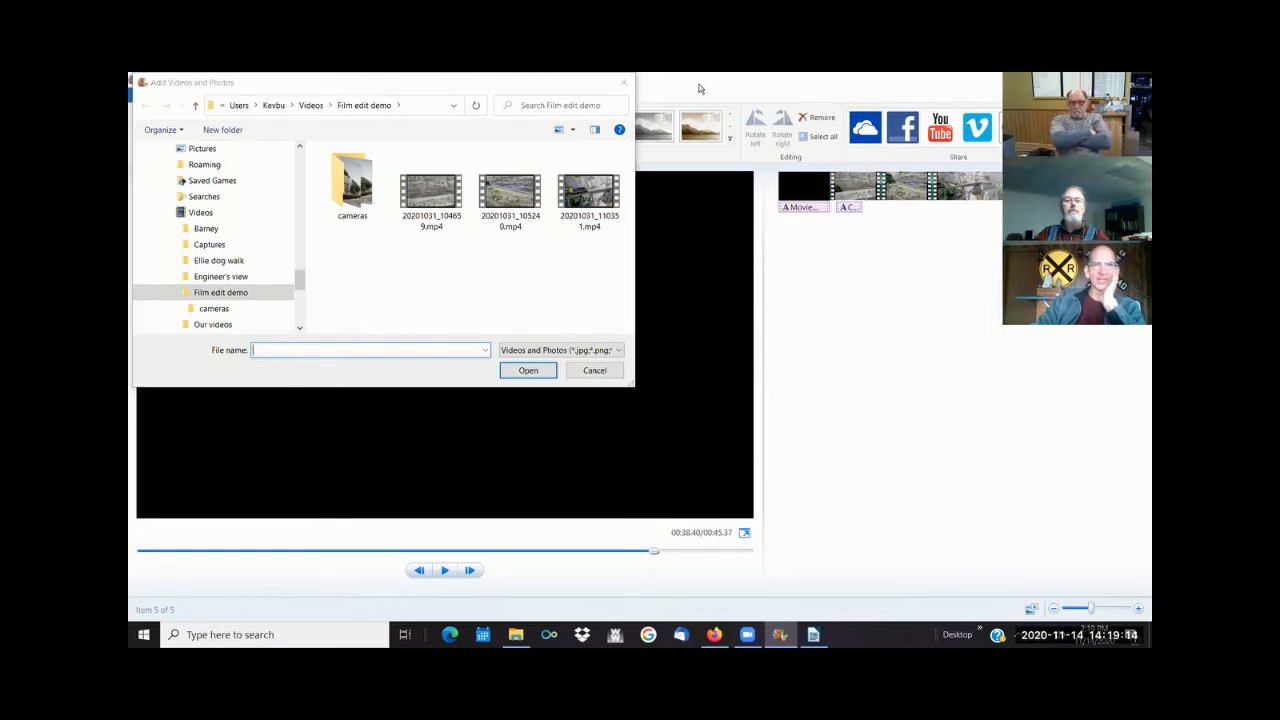
left_click(623, 82)
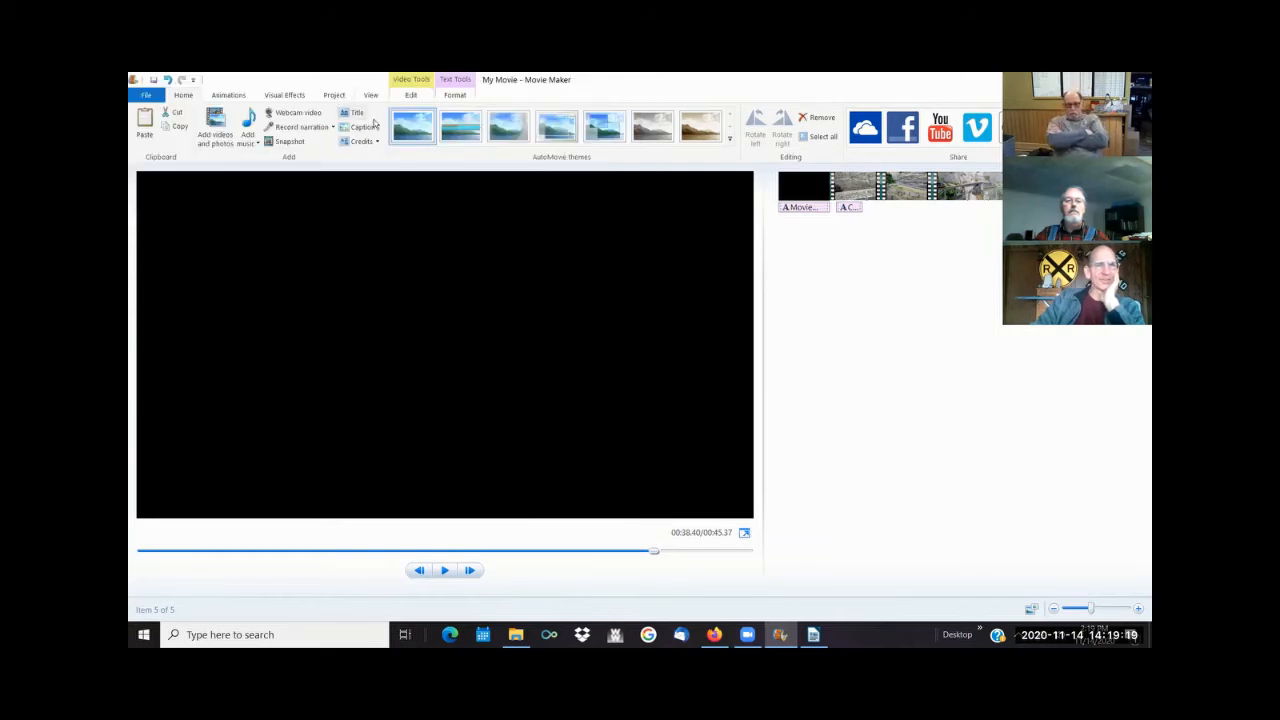
- Save the project as "My Movie.wlmp" in the Film edit demo folder
left_click(803, 193)
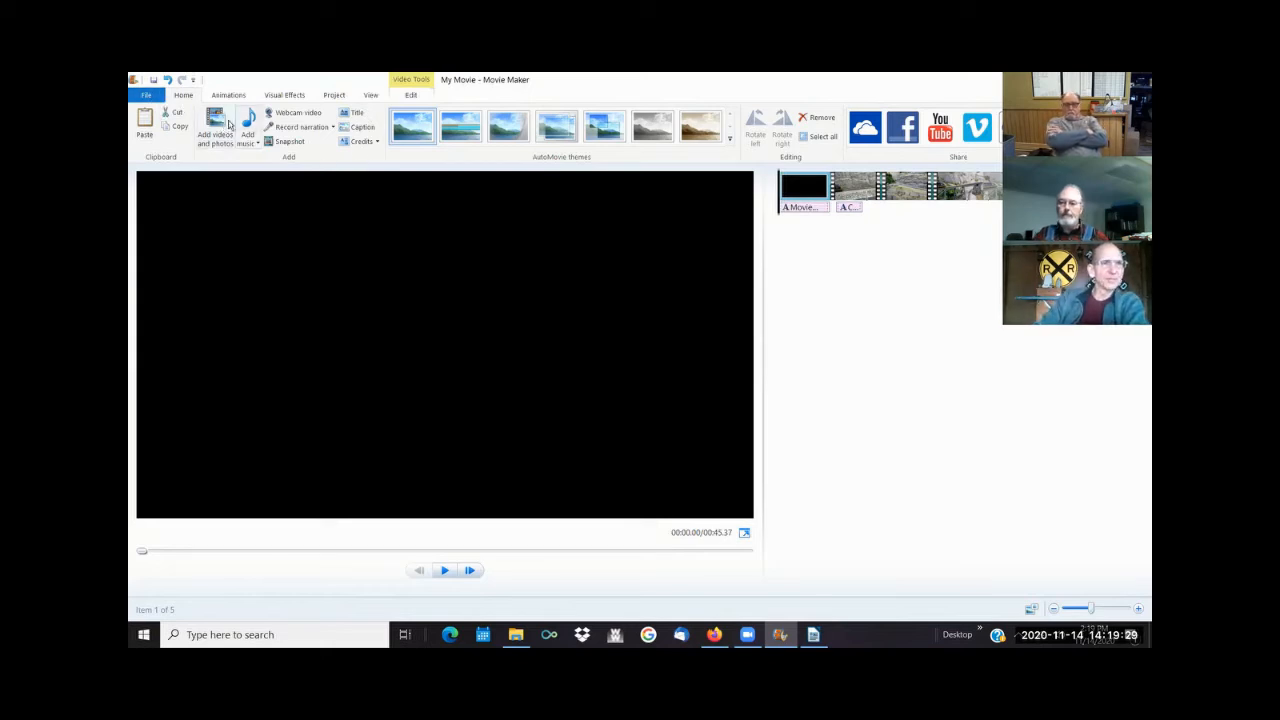
left_click(147, 96)
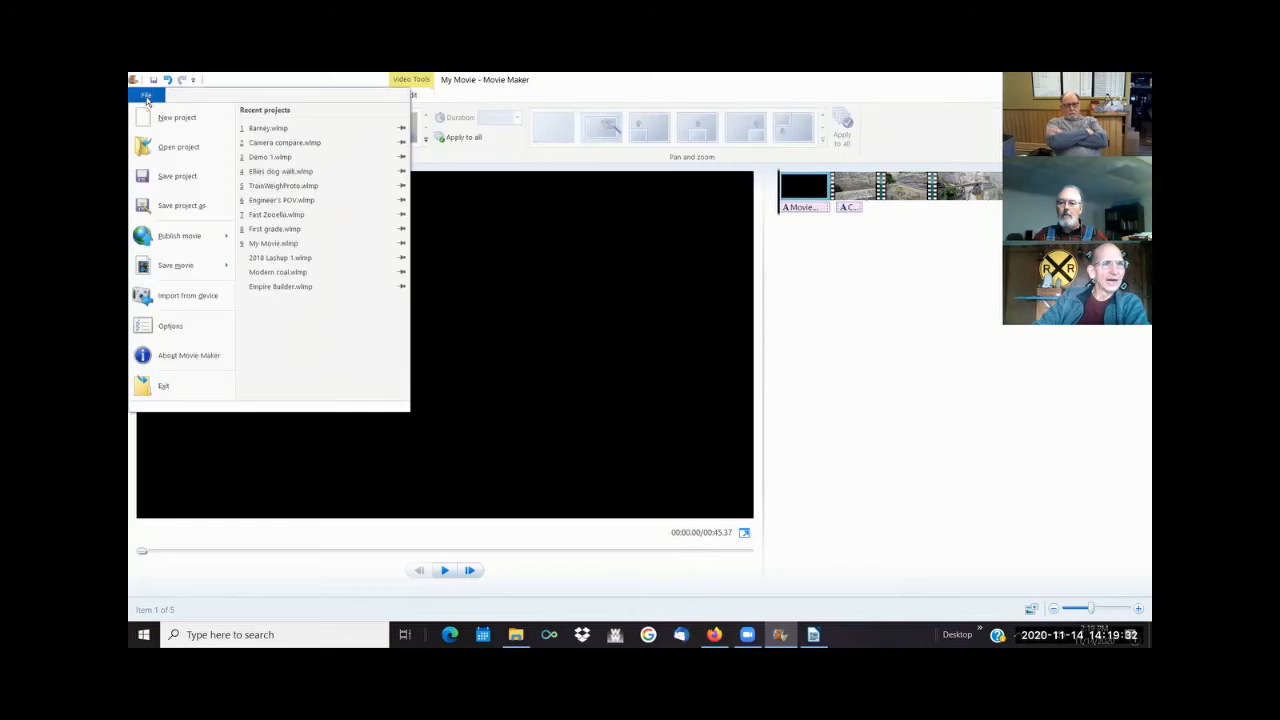
left_click(171, 178)
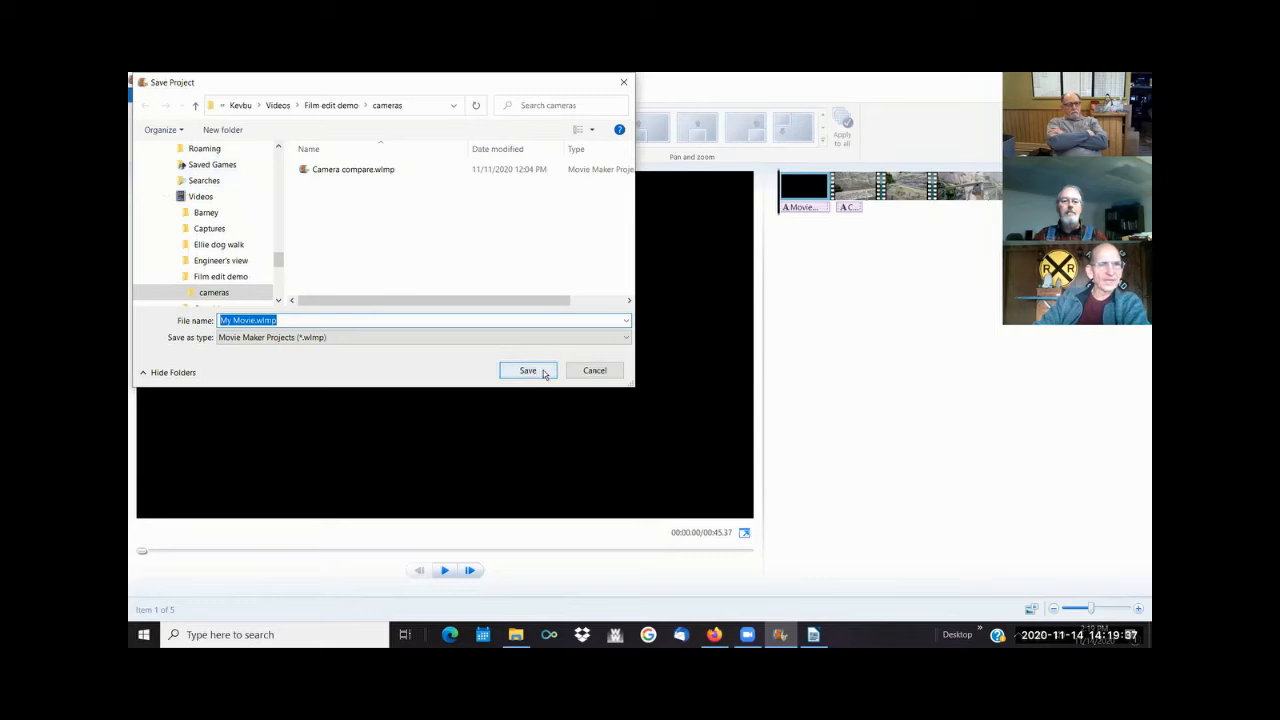
left_click(230, 279)
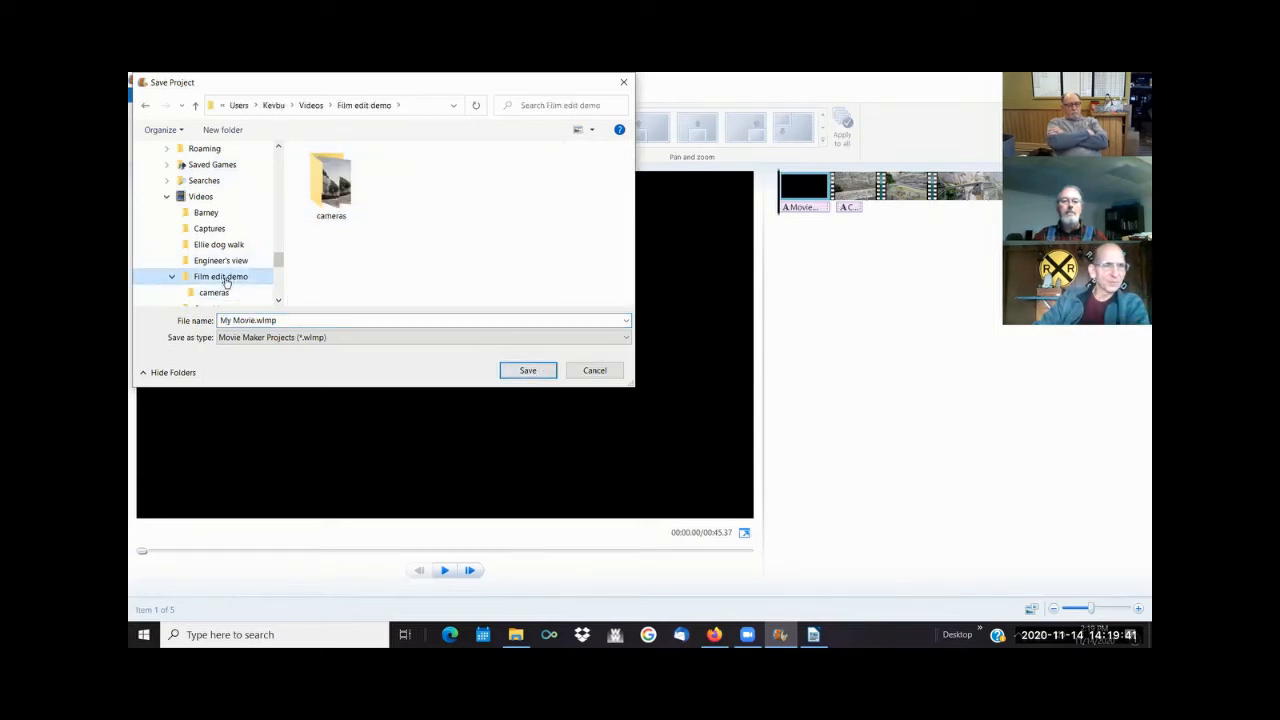
left_click(524, 370)
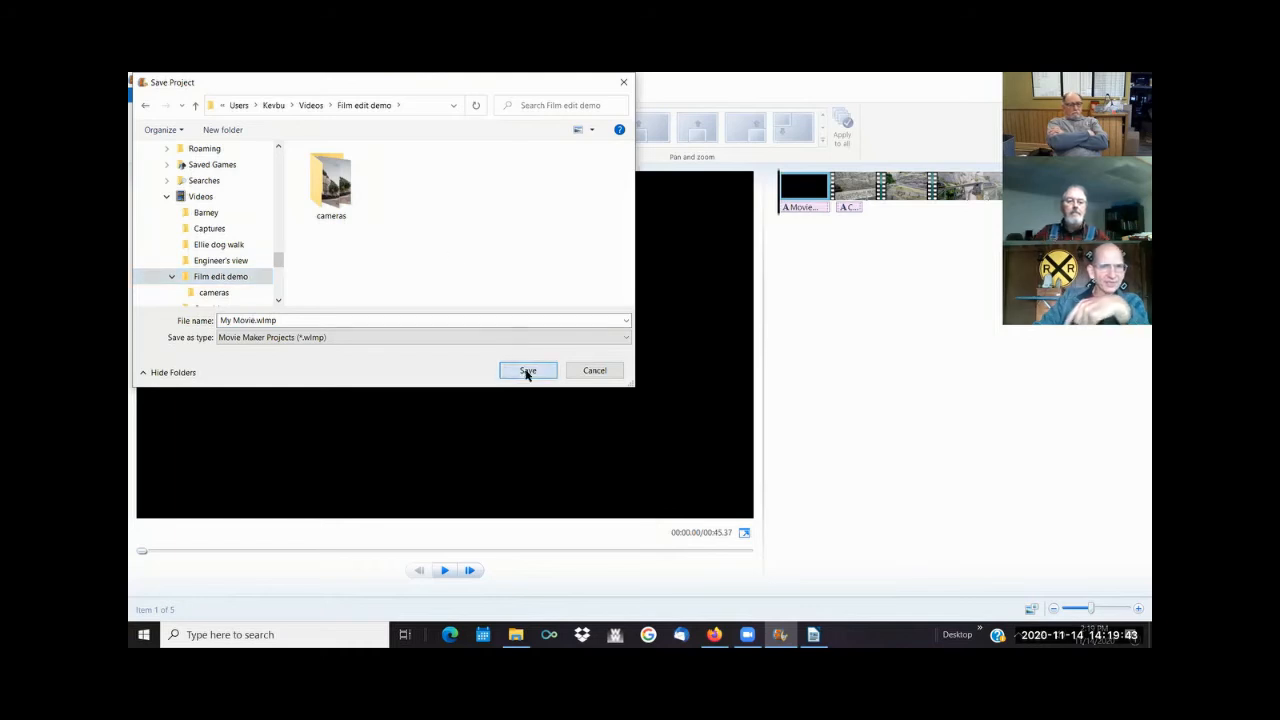
- Check the Film edit demo folder in File Explorer for the saved project file, and return to Movie Maker
left_click(515, 634)
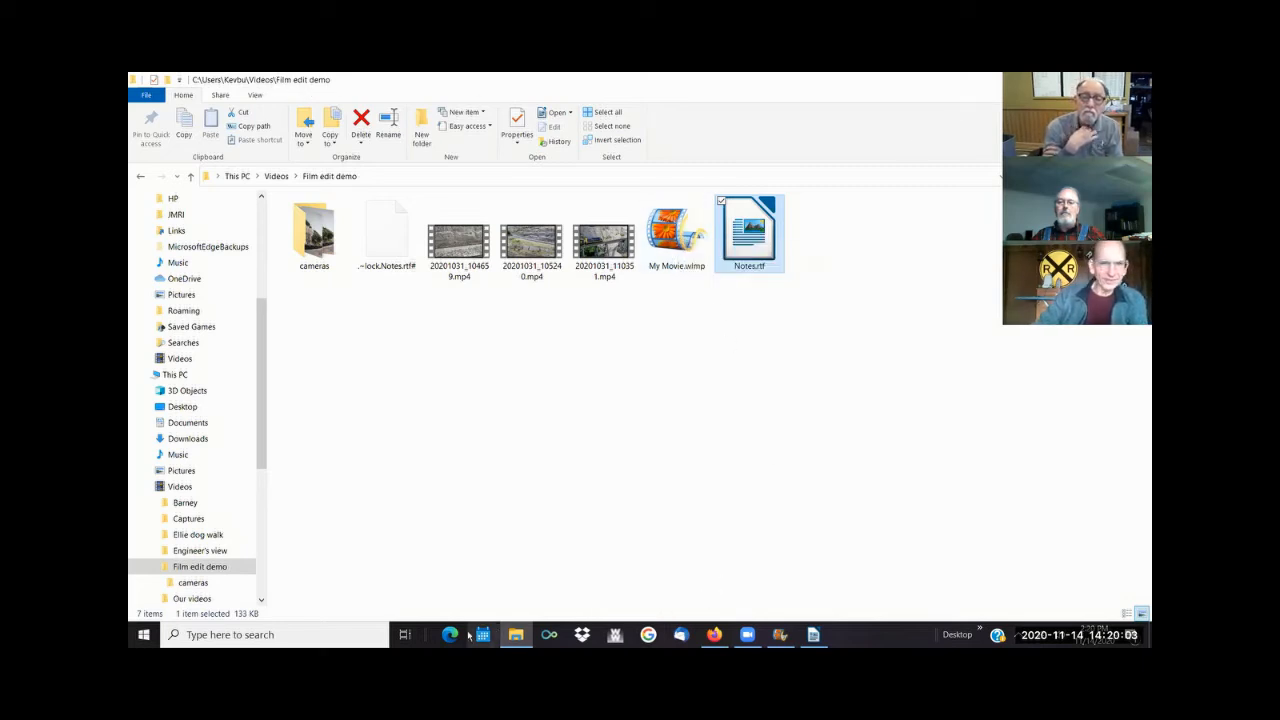
mouse_move(515, 634)
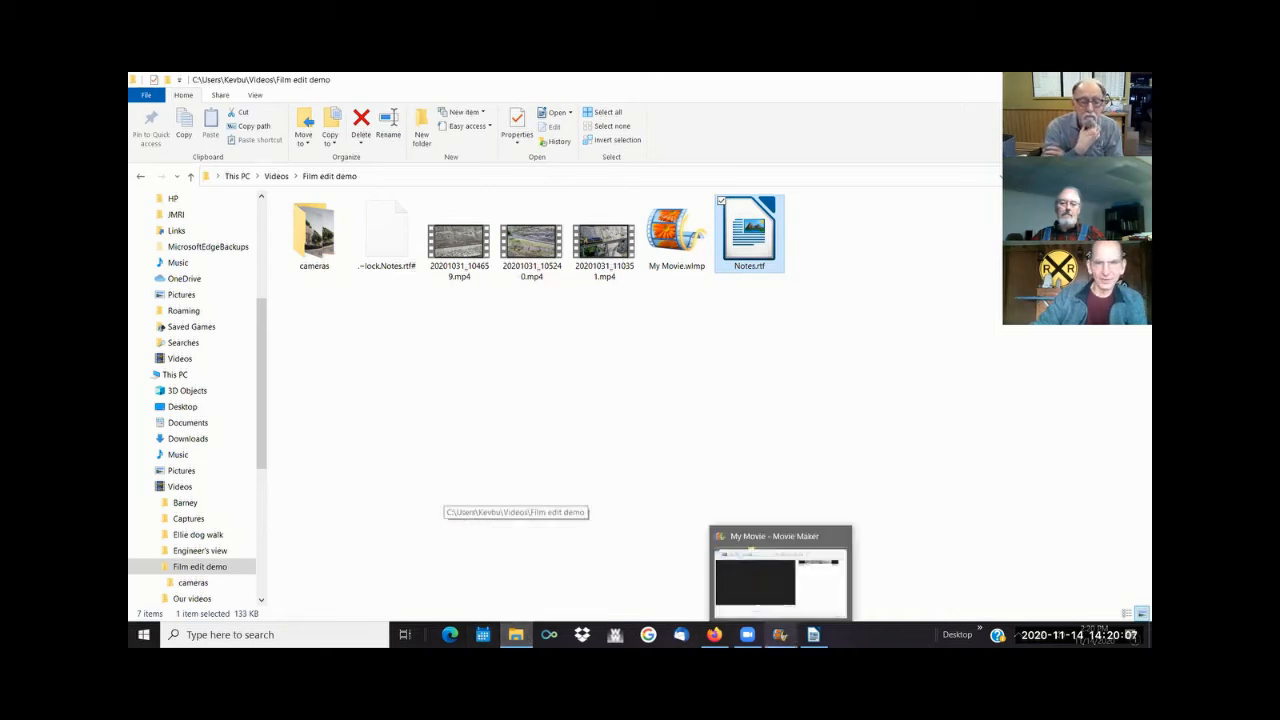
left_click(780, 634)
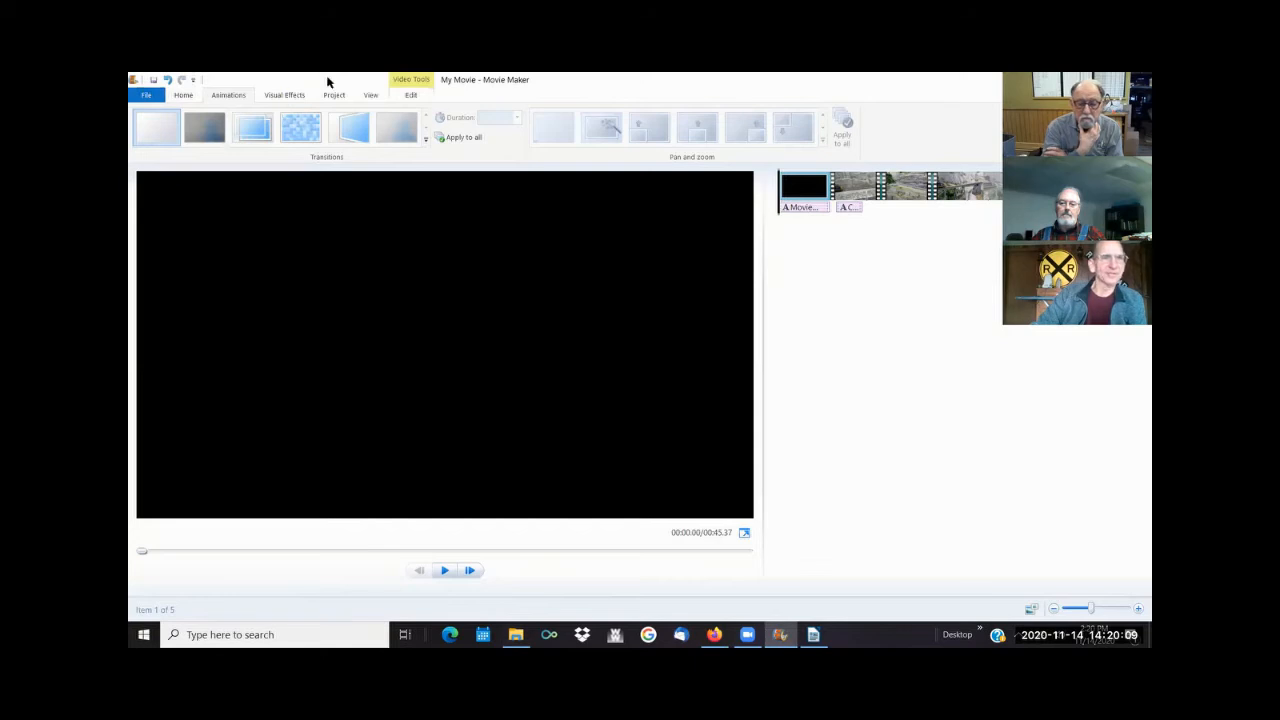
- Export the movie with the settings recommended for this project as the MPEG-4 file "My demo.mp4" in the Film edit demo folder
left_click(148, 95)
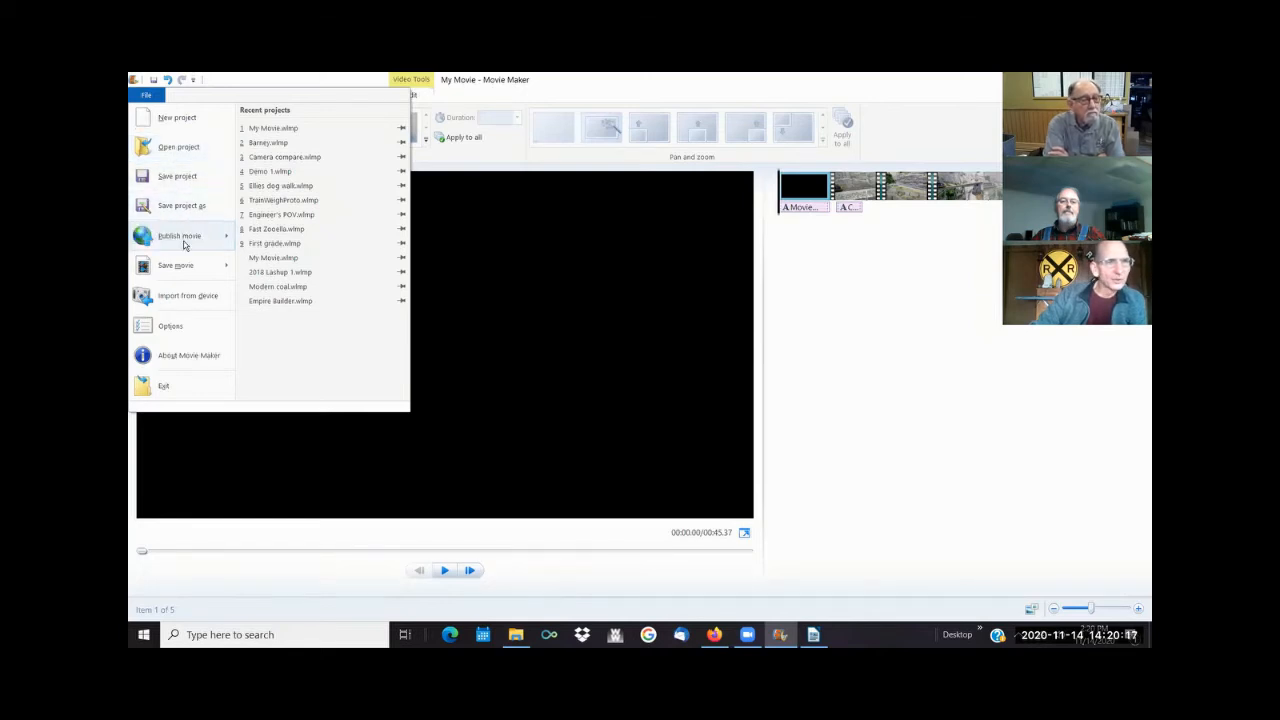
mouse_move(209, 273)
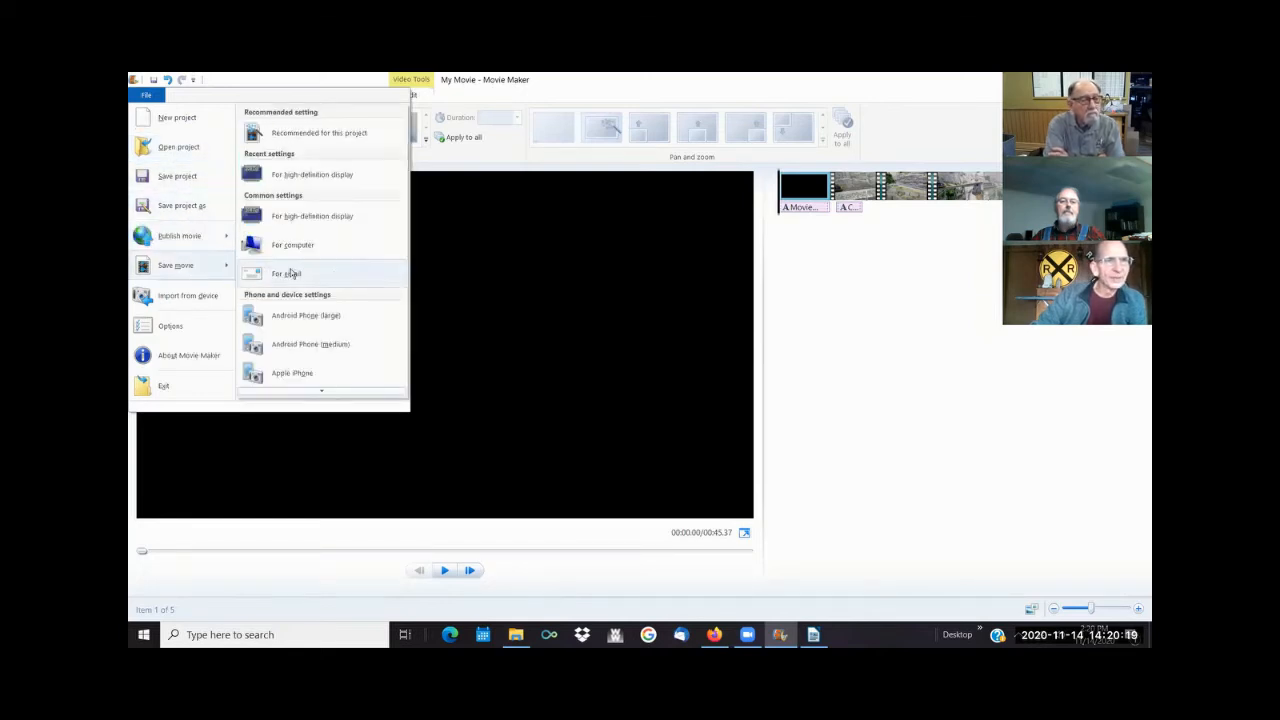
left_click(320, 136)
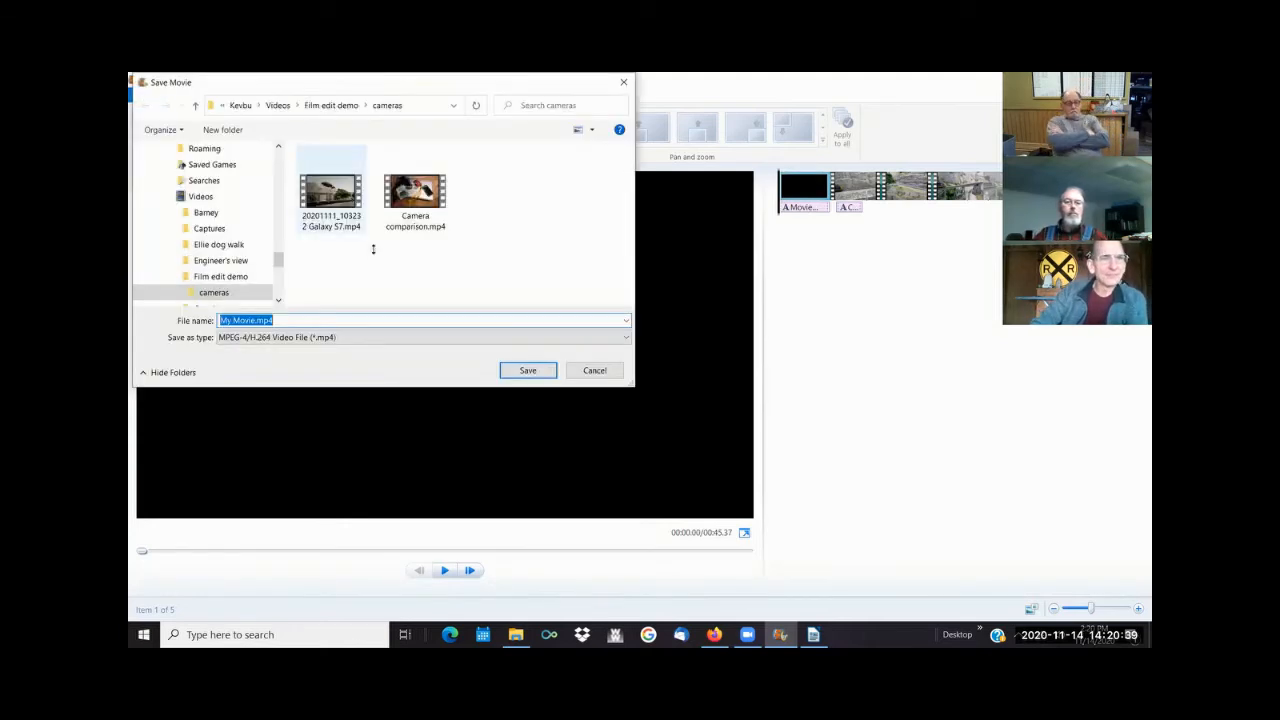
left_click(222, 277)
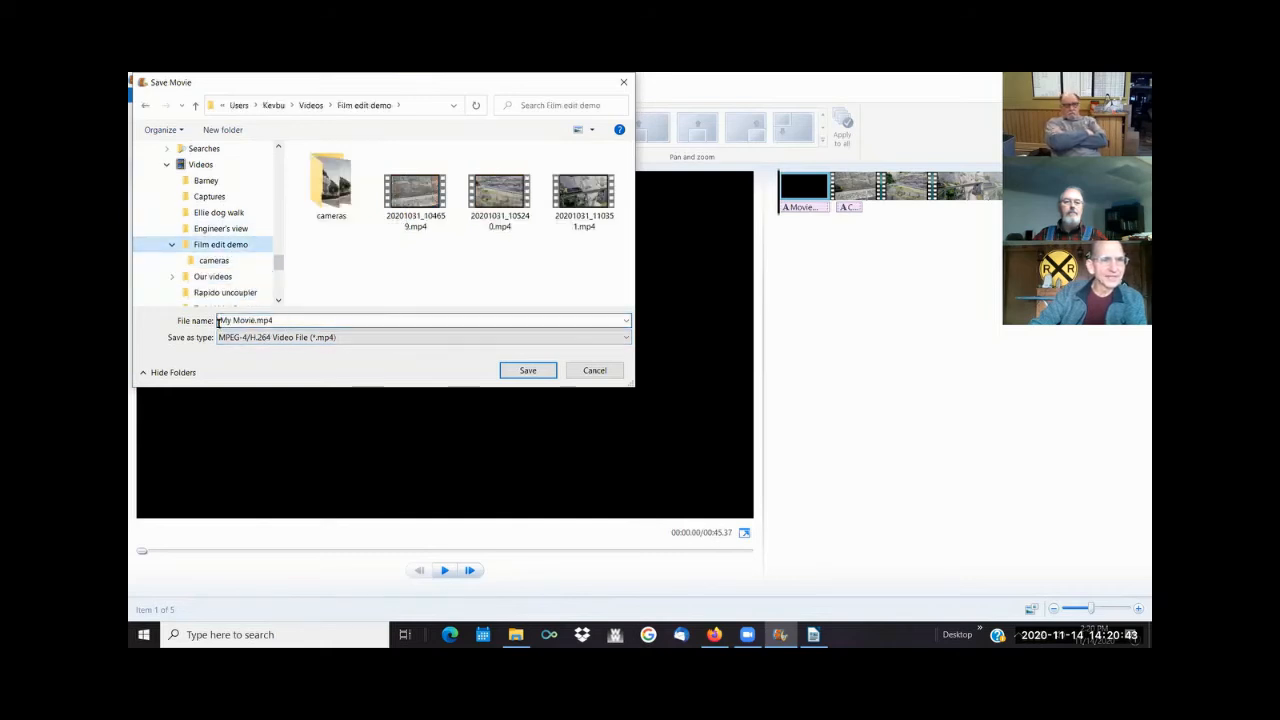
left_click(245, 321)
left_click_drag(256, 321, 212, 325)
type("My demo")
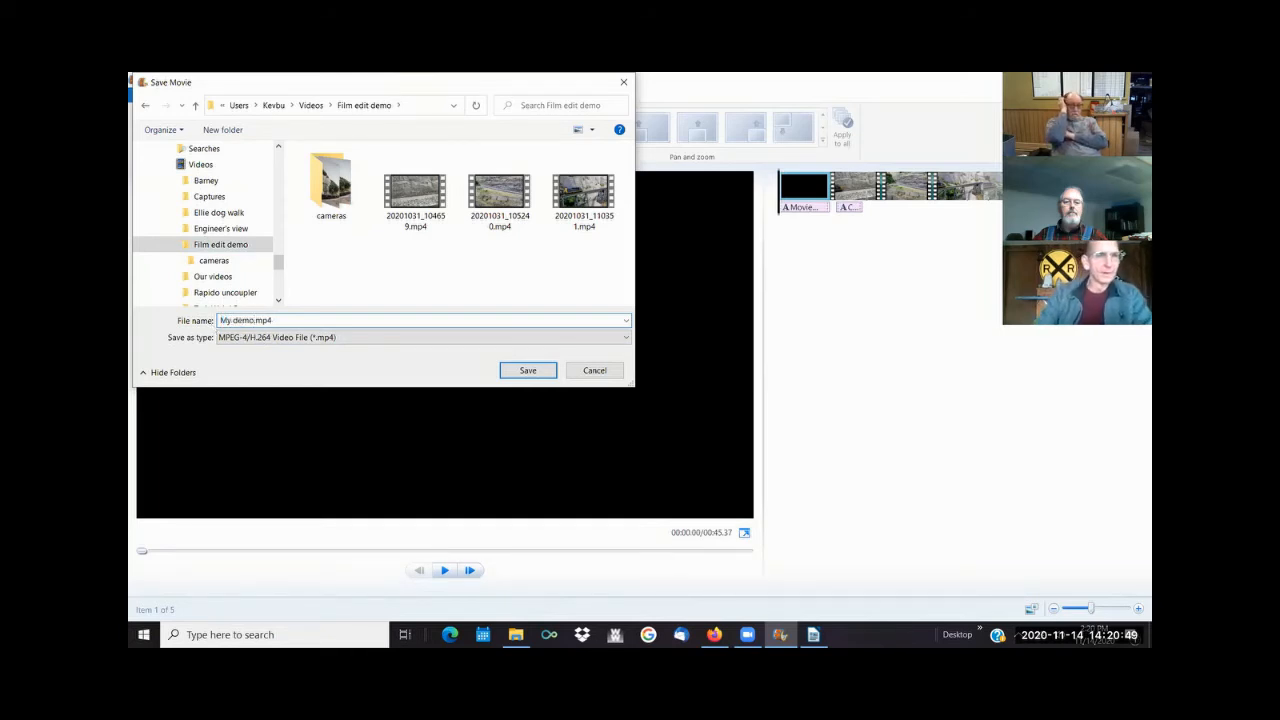
left_click(626, 339)
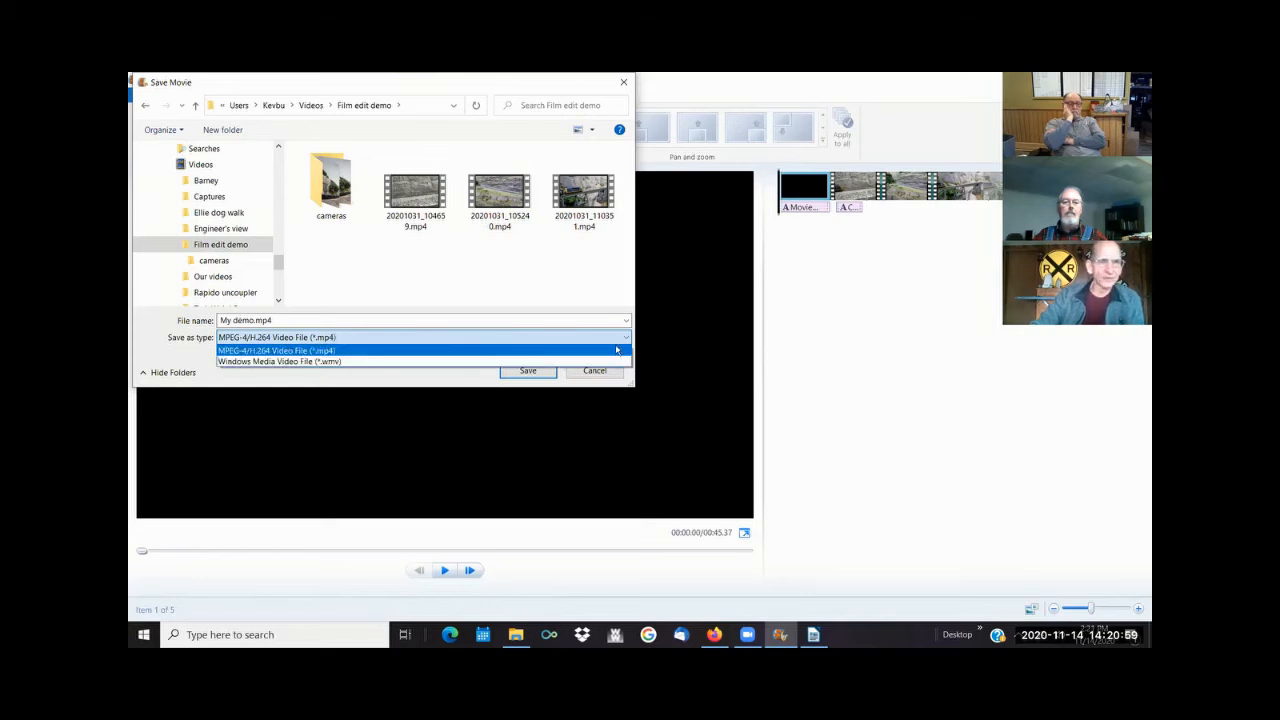
left_click(520, 377)
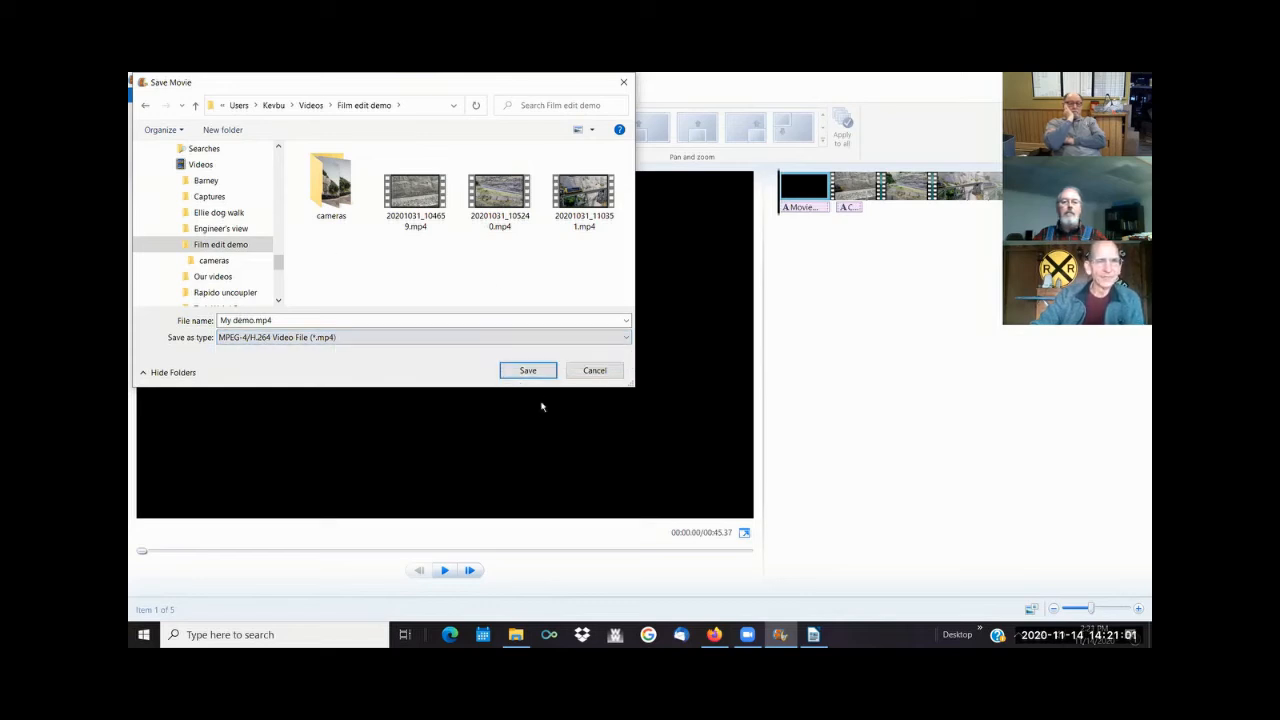
left_click(528, 370)
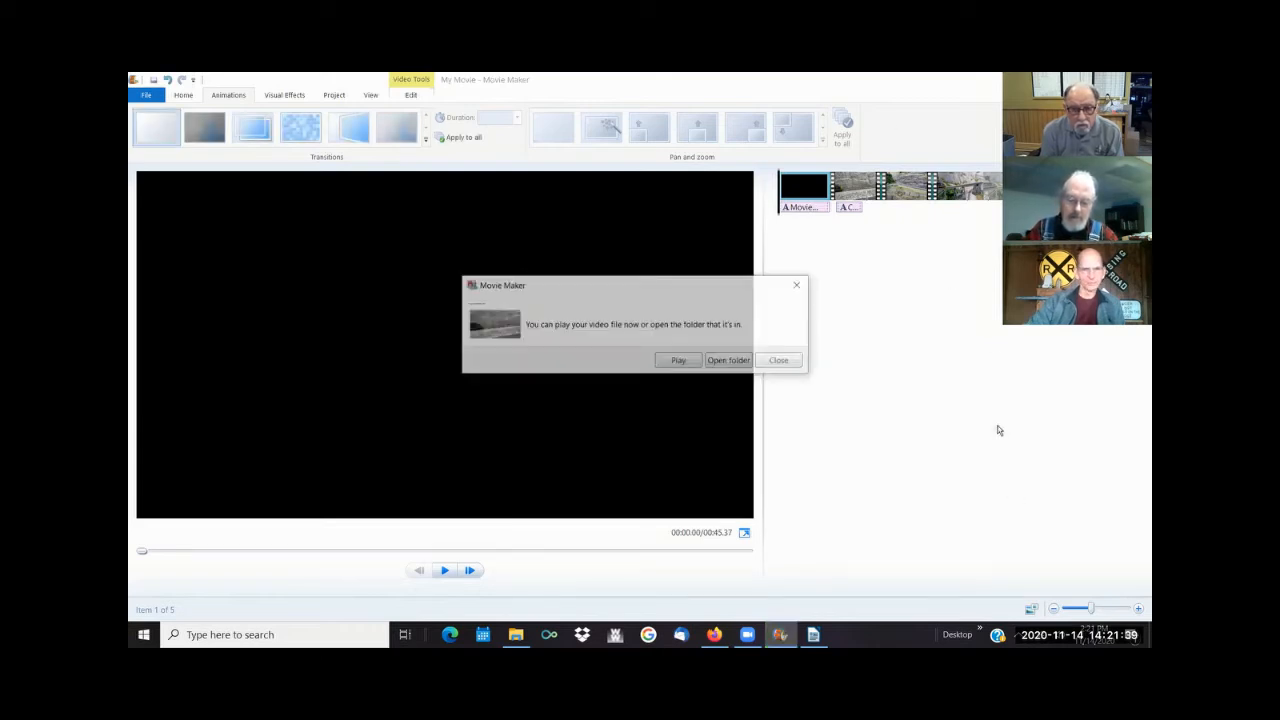
- Open the exported movie's folder, play "My demo.mp4" through to the end and close the player
left_click(733, 366)
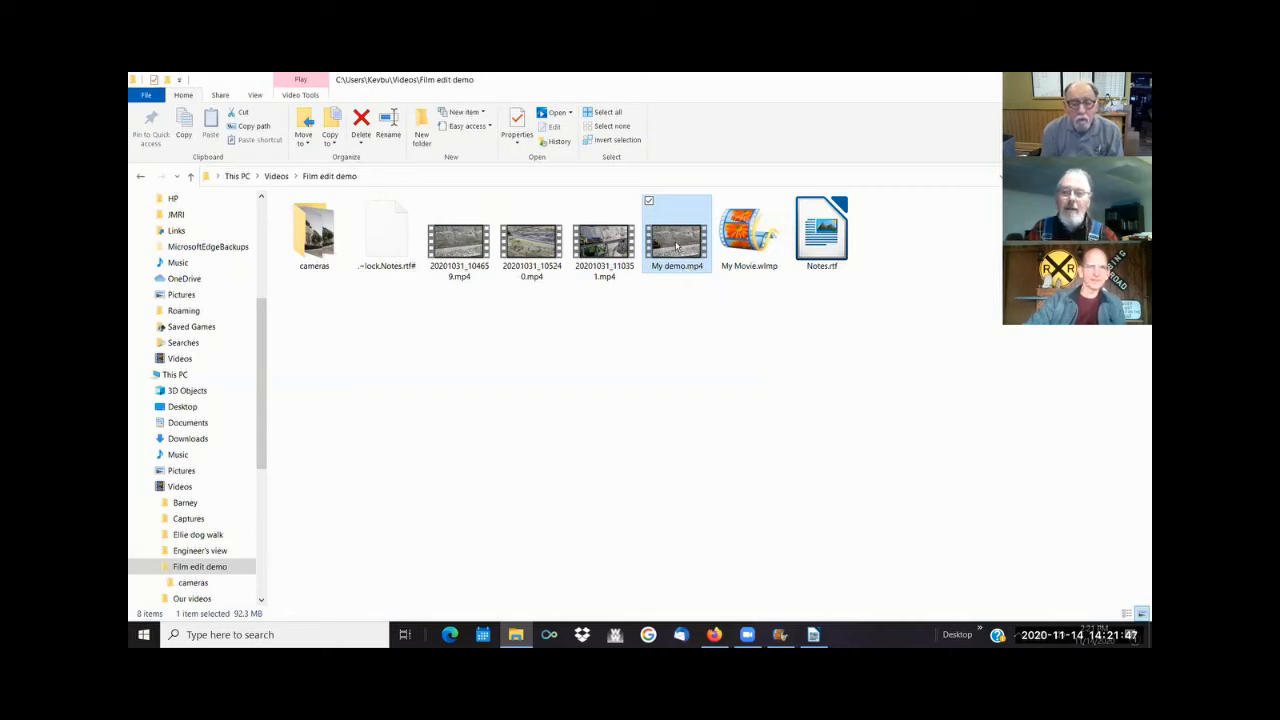
double_click(676, 245)
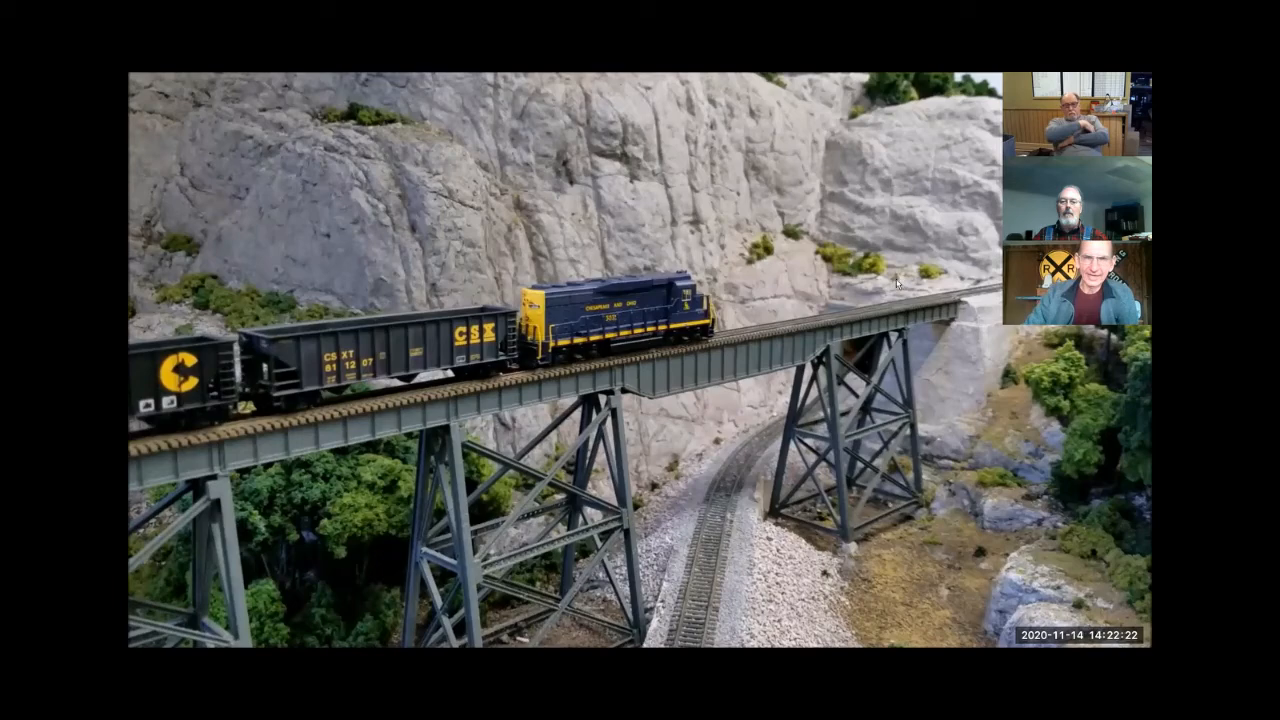
mouse_move(995, 416)
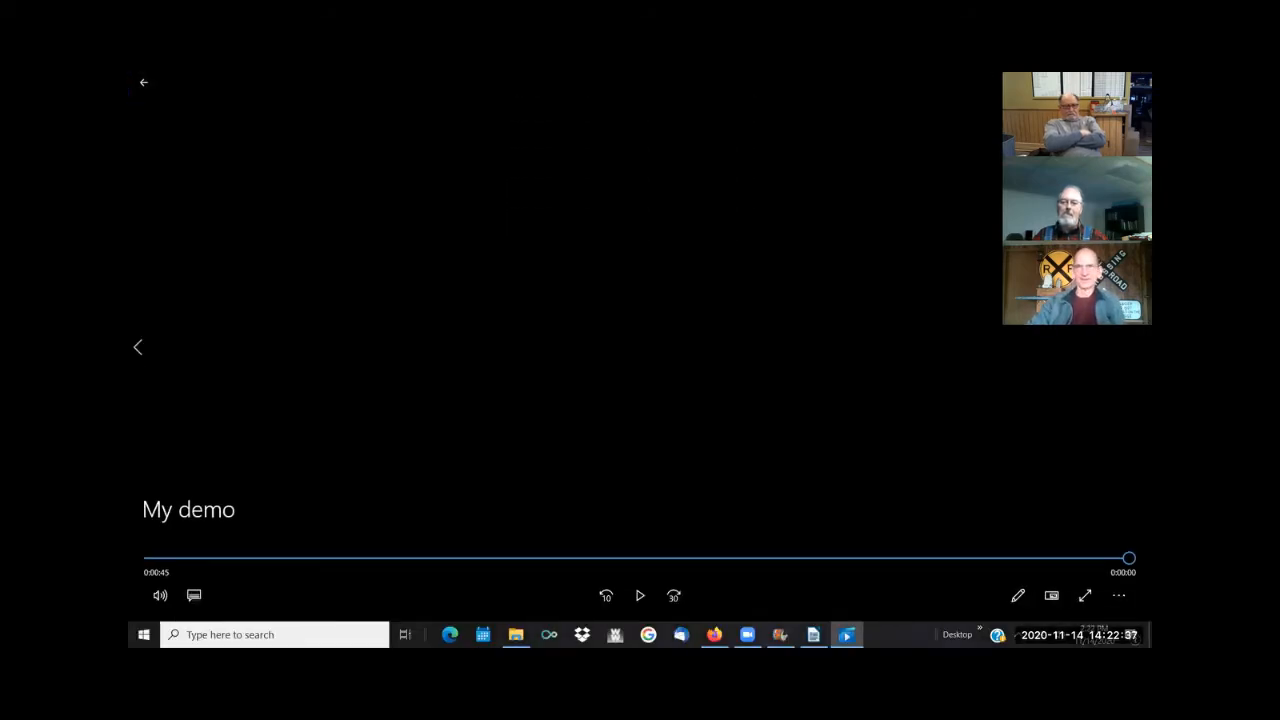
left_click(1140, 79)
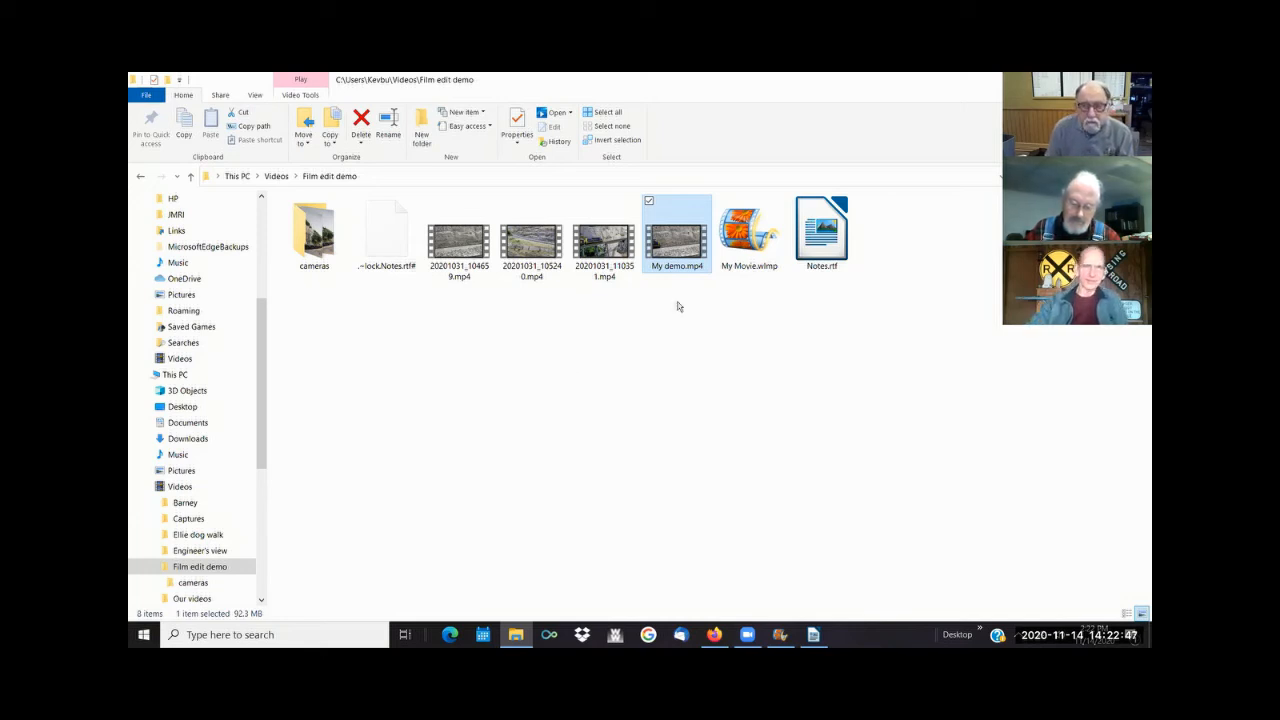
- Check the file size in the properties of "My demo.mp4" and dismiss them
right_click(683, 251)
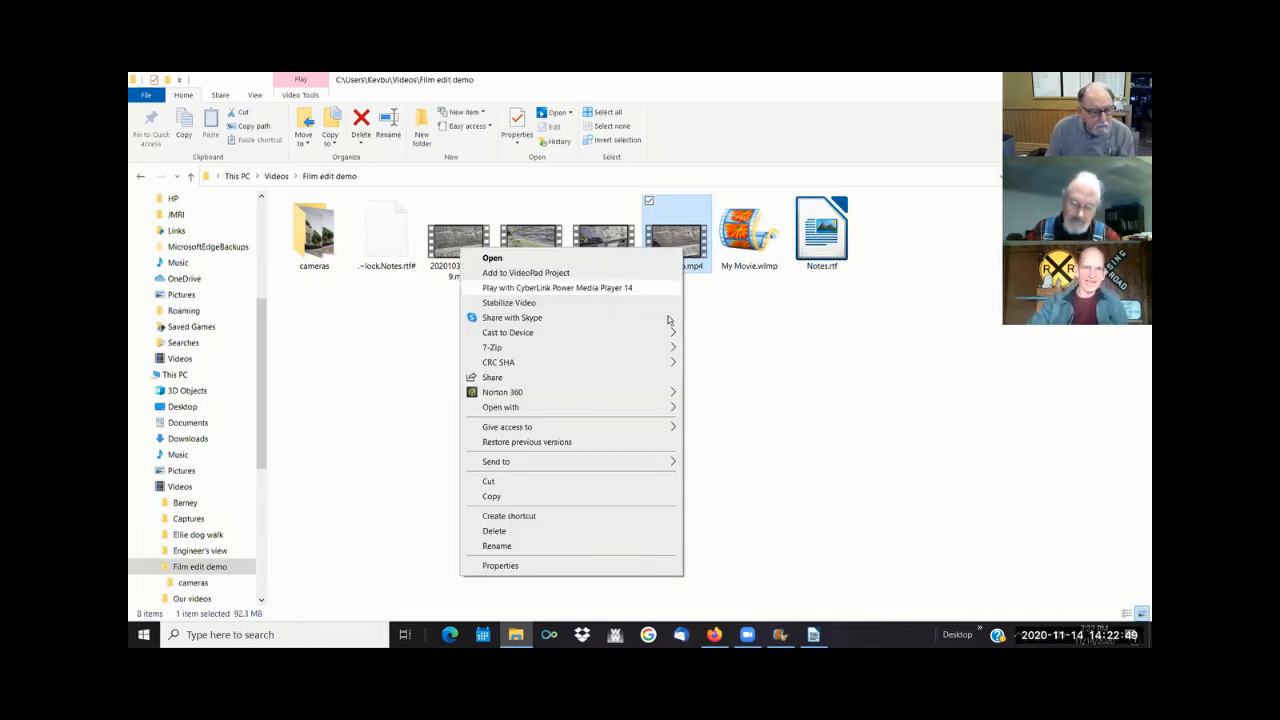
left_click(566, 568)
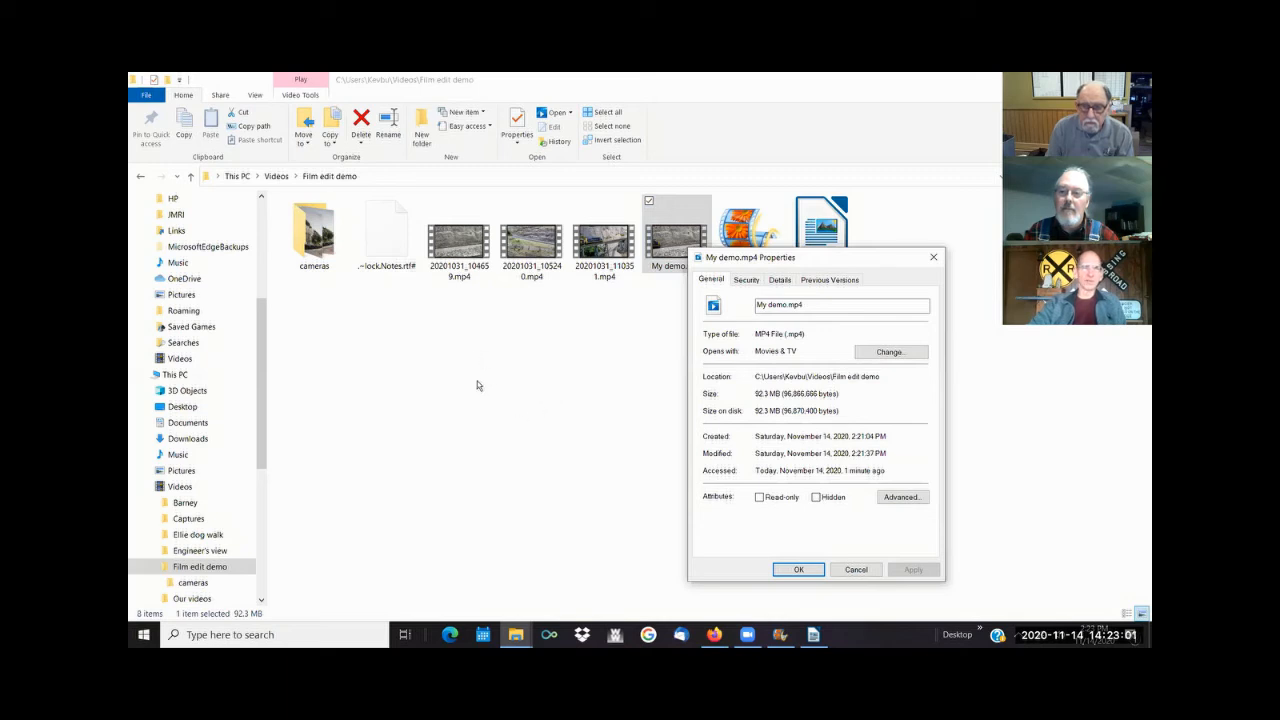
left_click(857, 570)
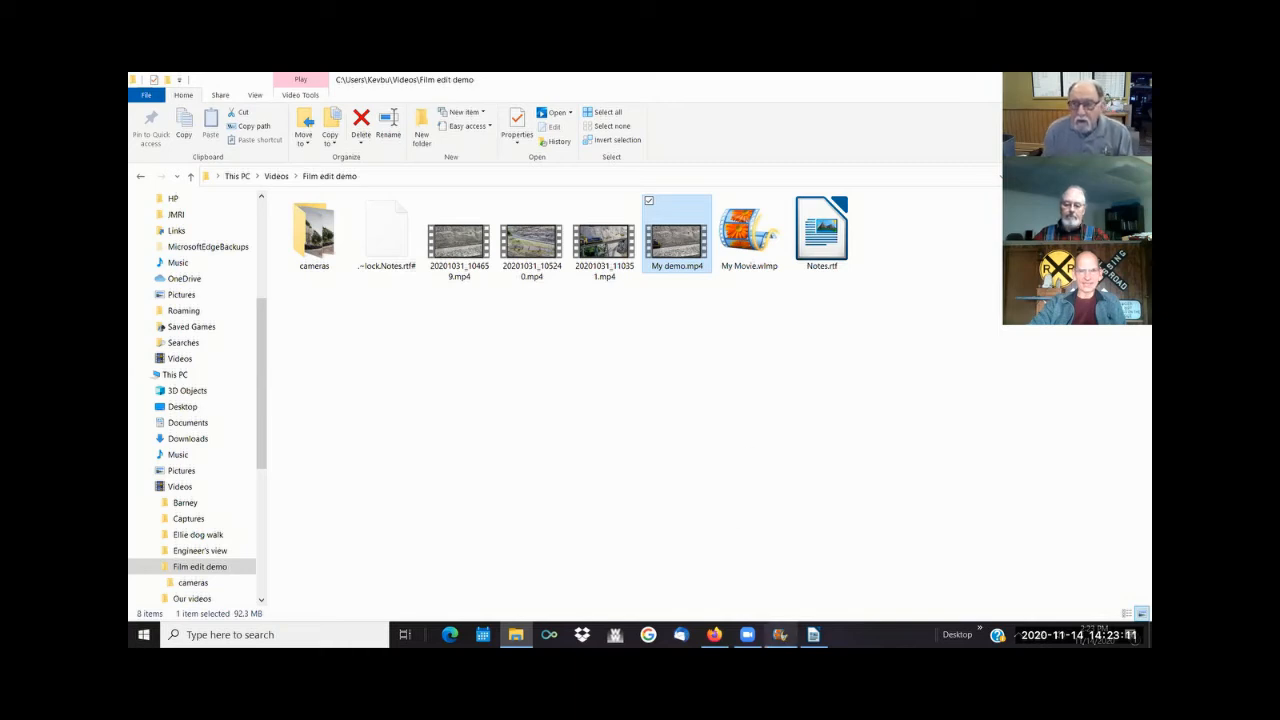
- Switch back to Movie Maker and close it
left_click(780, 634)
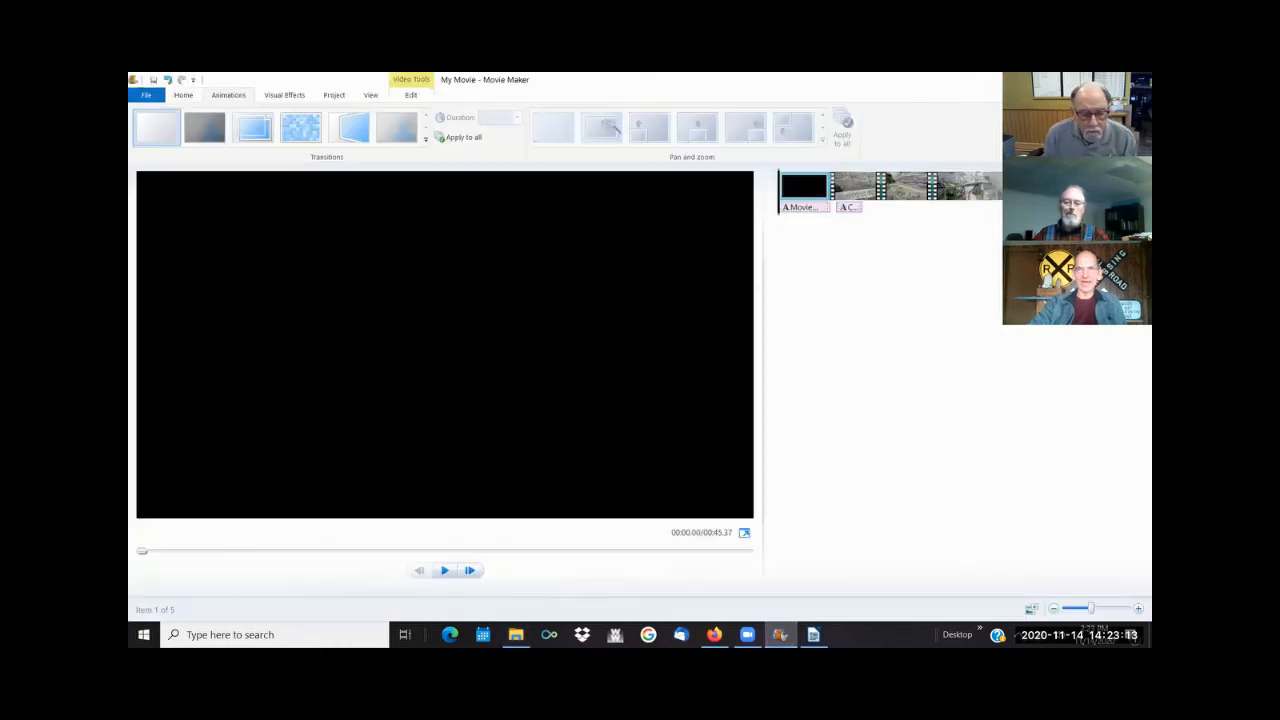
left_click(1137, 80)
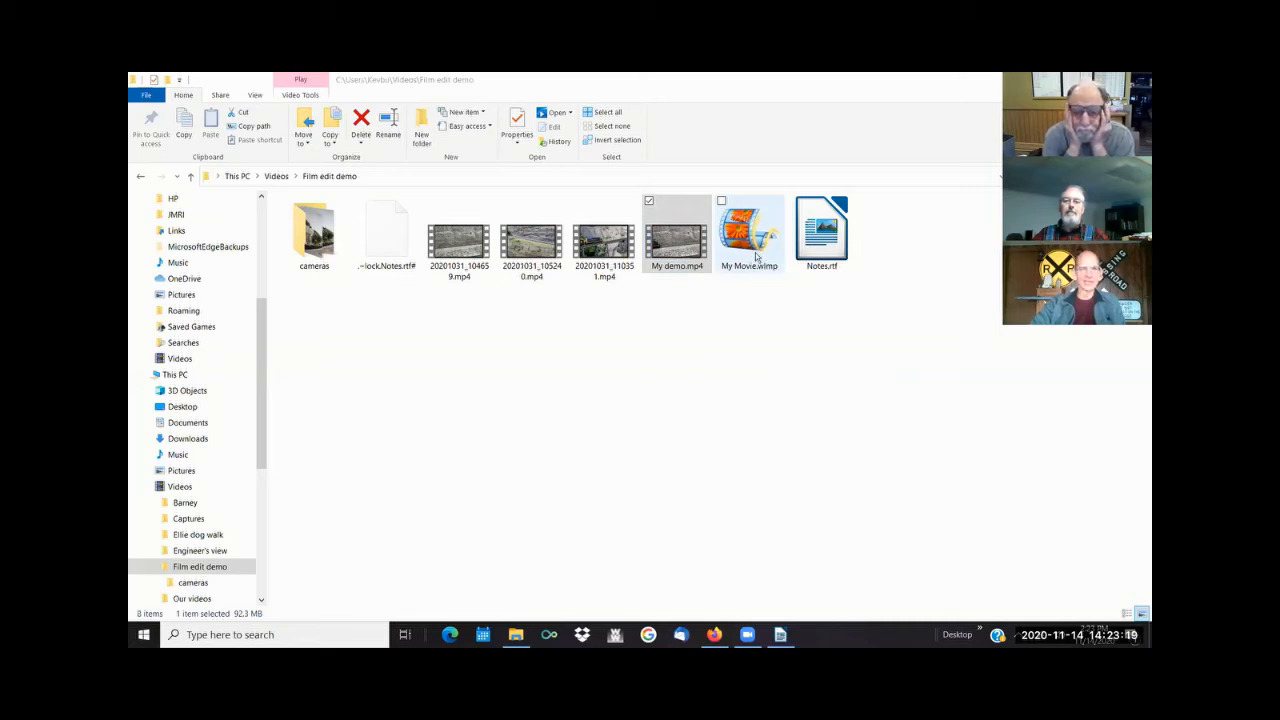
- Switch to Notes.rtf in LibreOffice Writer and review the notes on the Movie Maker download, sharing videos and adding music
left_click(815, 250)
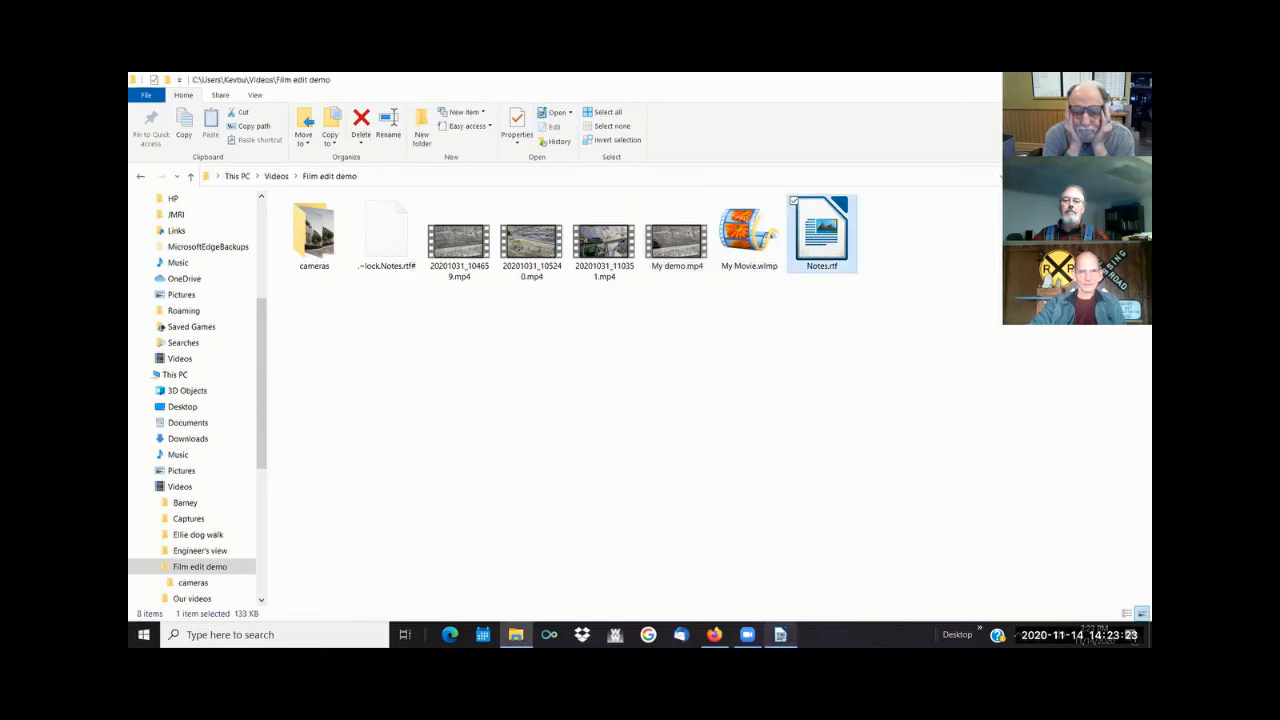
scroll(700, 352, "down", 1)
scroll(726, 330, "up", 2)
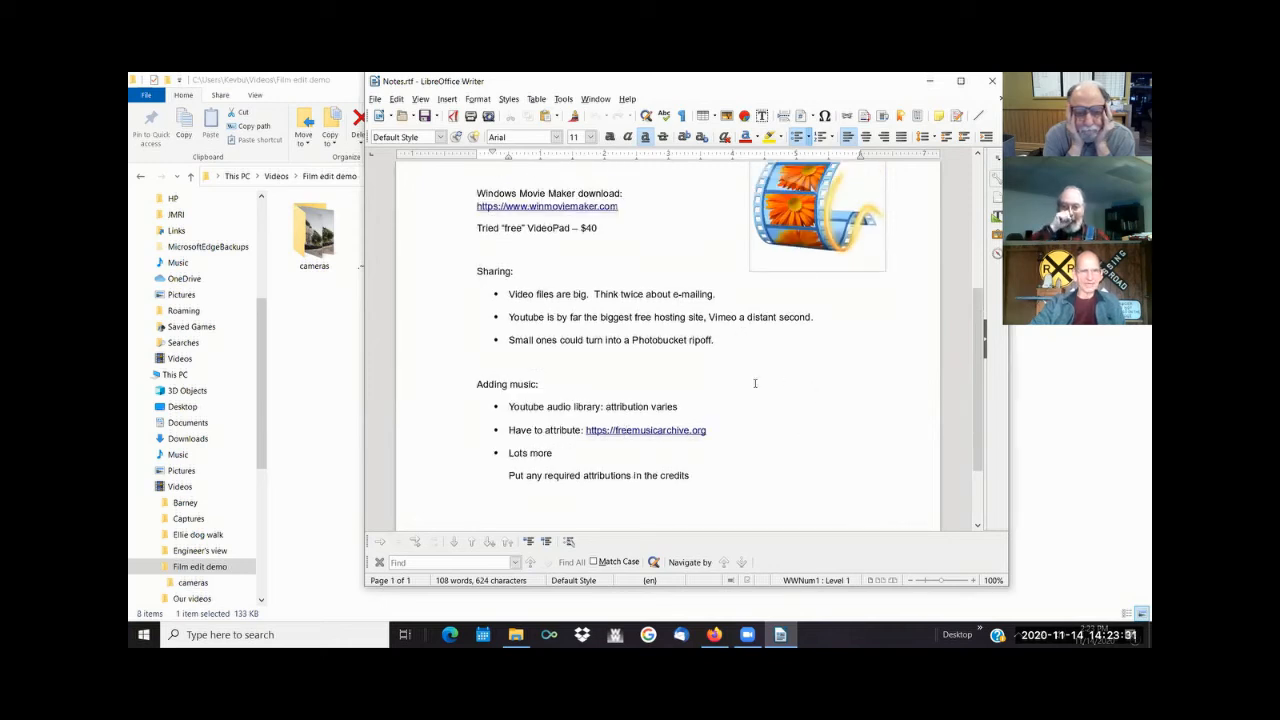
scroll(755, 383, "up", 2)
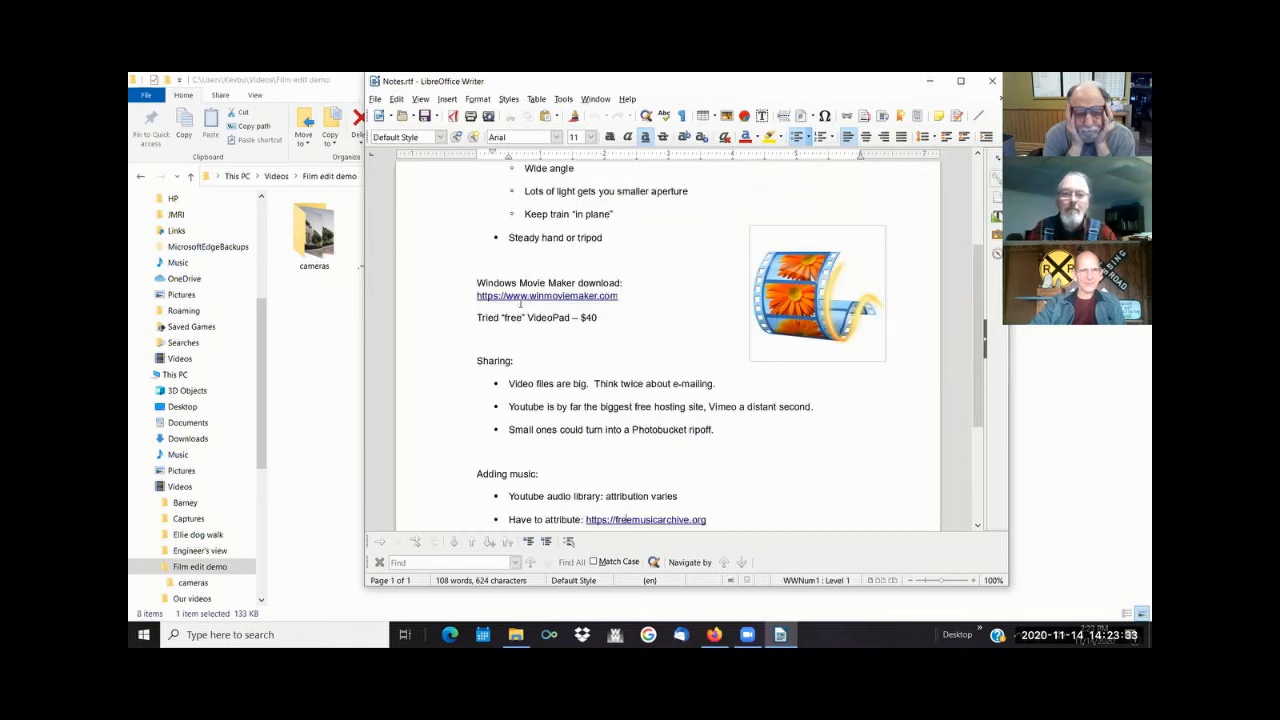